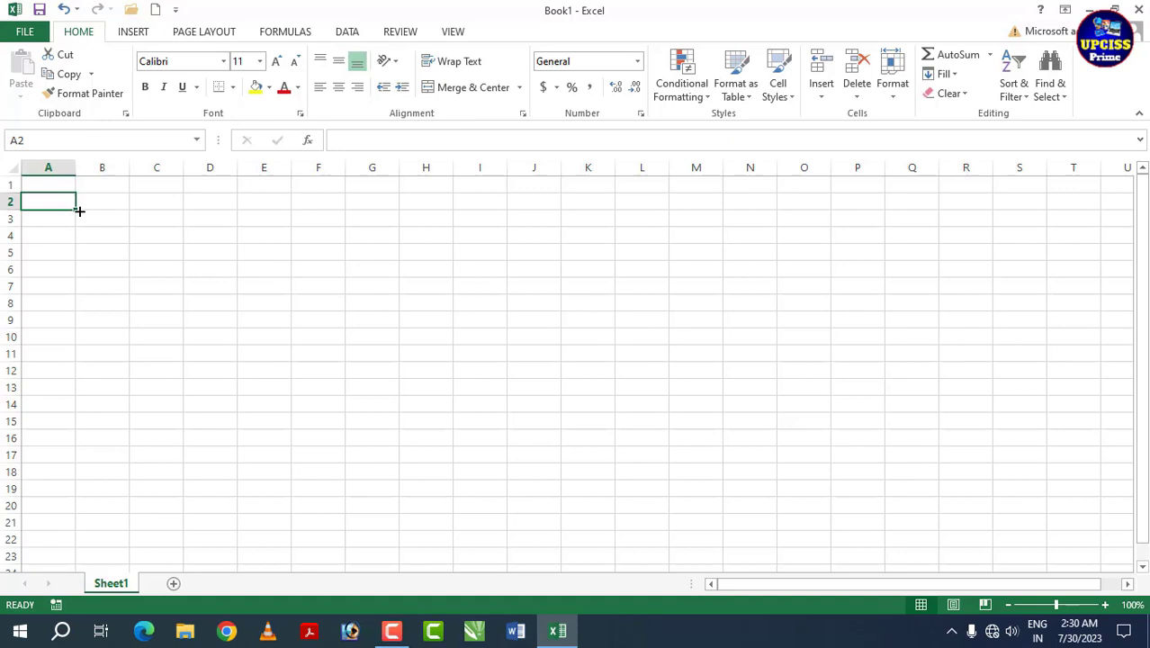
# Step: Enter the headings ID NO., Emp. Name and Department in A2:C2
pyautogui.write('ID')
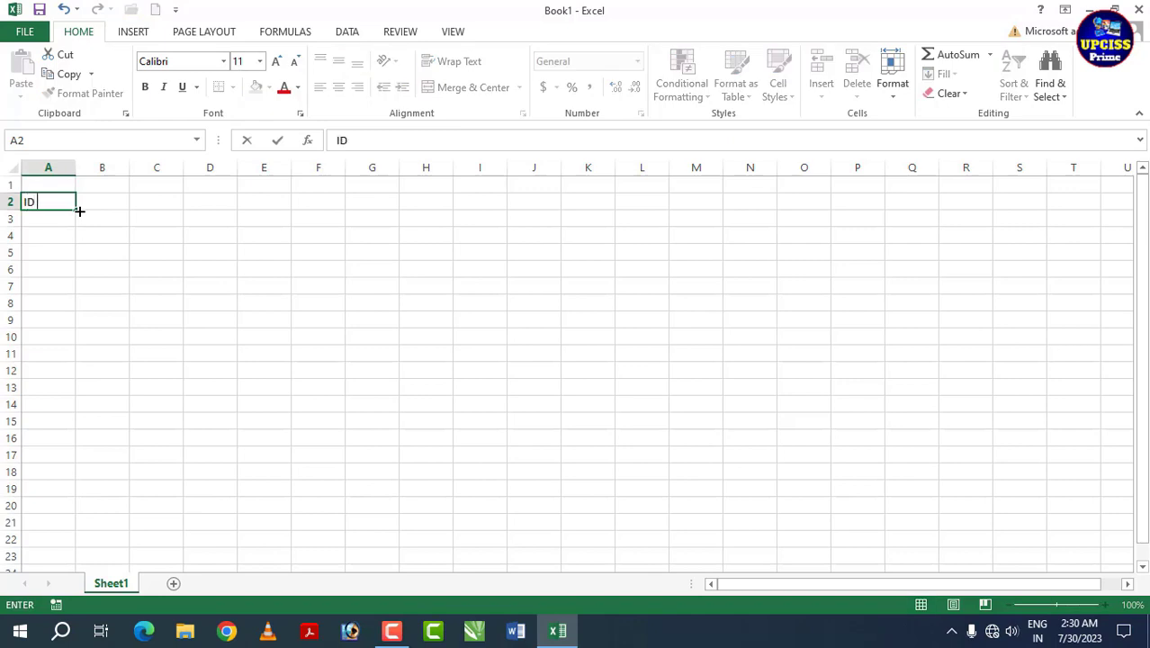
pyautogui.write(' NO.')
pyautogui.click(105, 206)
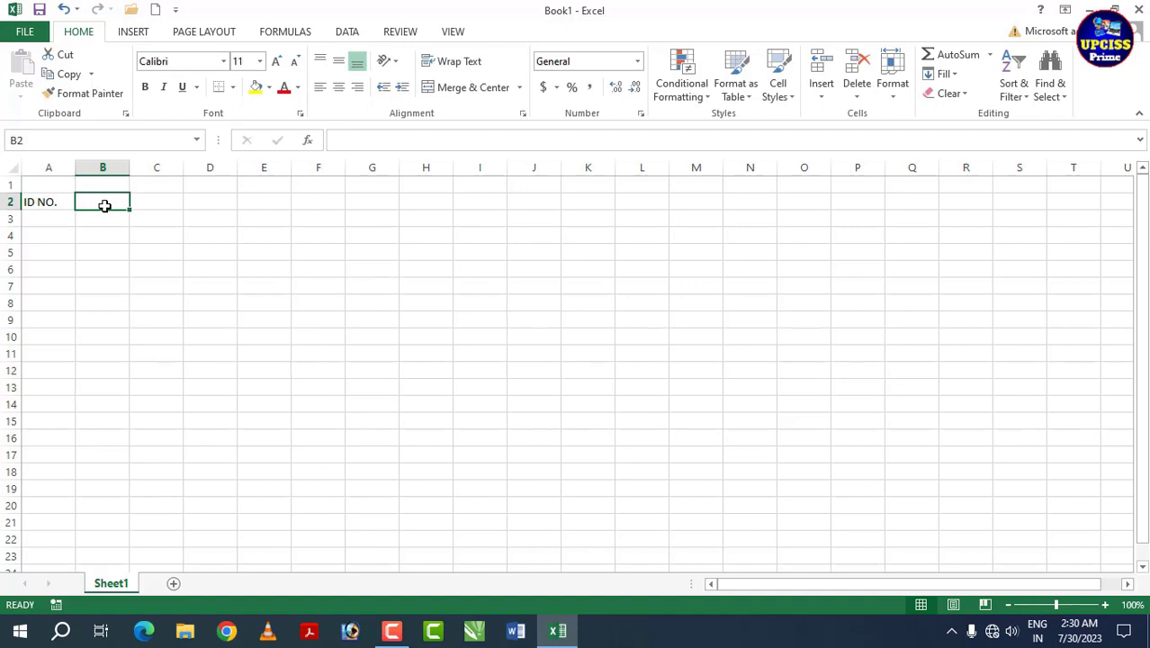
pyautogui.write('EM')
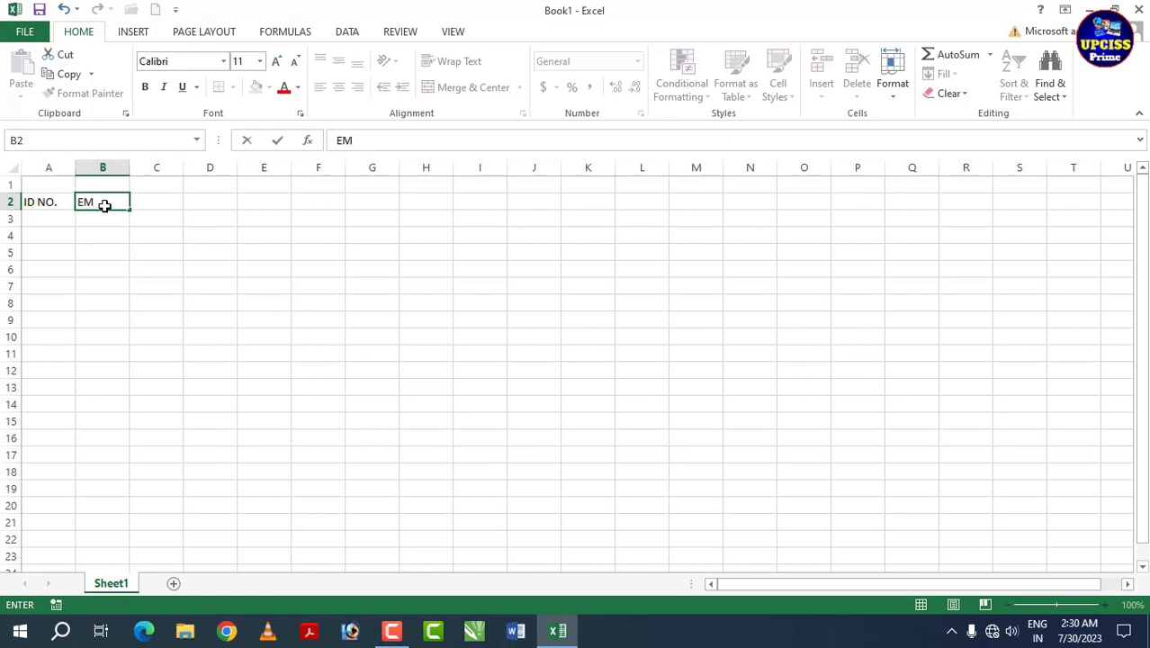
pyautogui.press('BackSpace')
pyautogui.write('mp. Name')
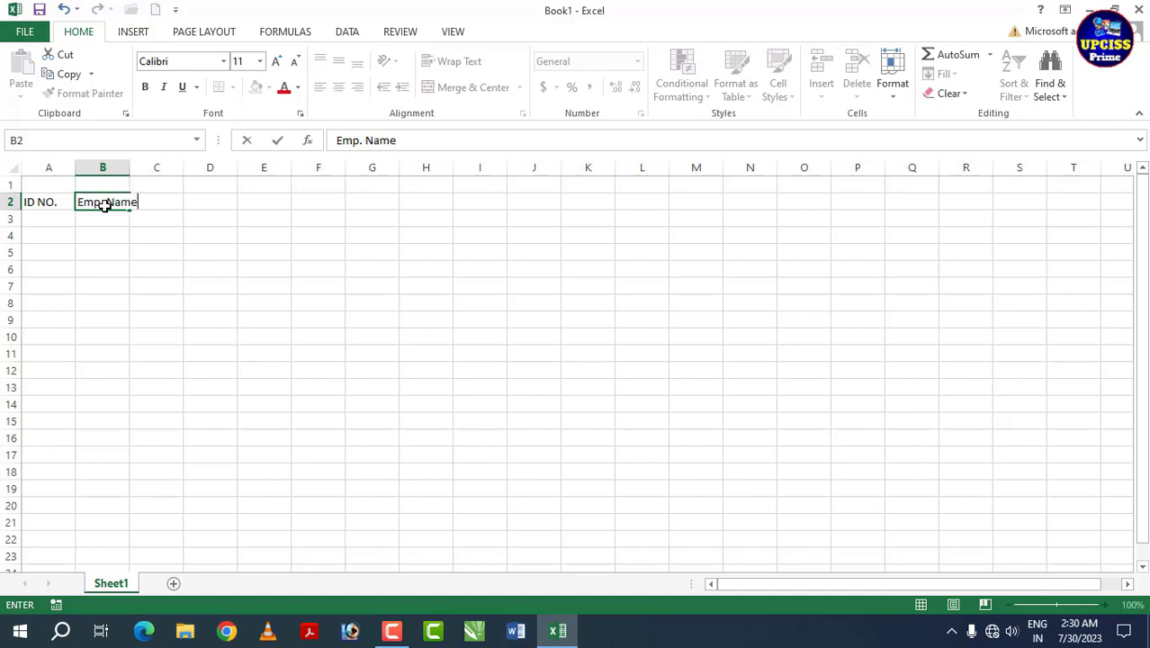
pyautogui.click(151, 199)
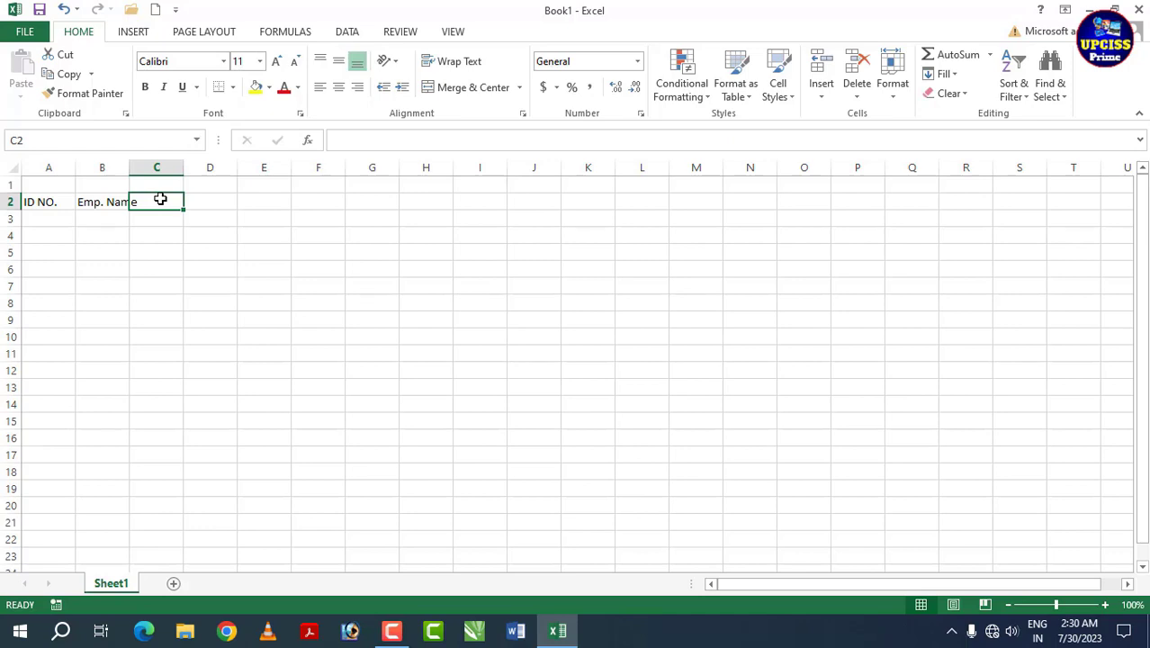
pyautogui.write('Department')
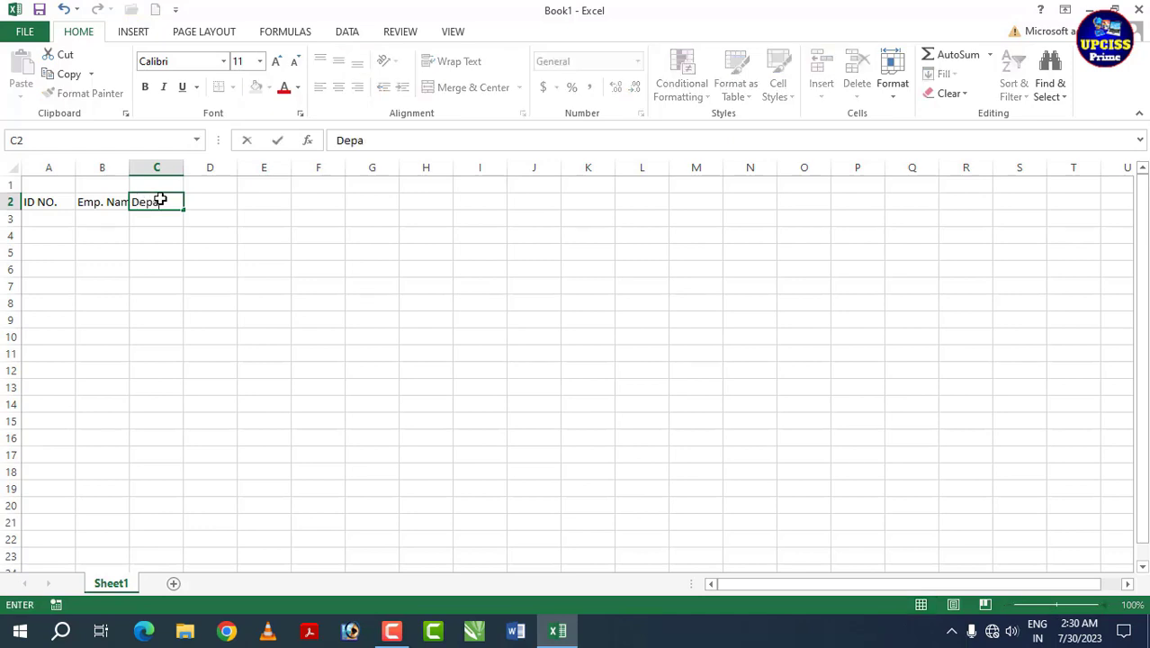
pyautogui.click(218, 203)
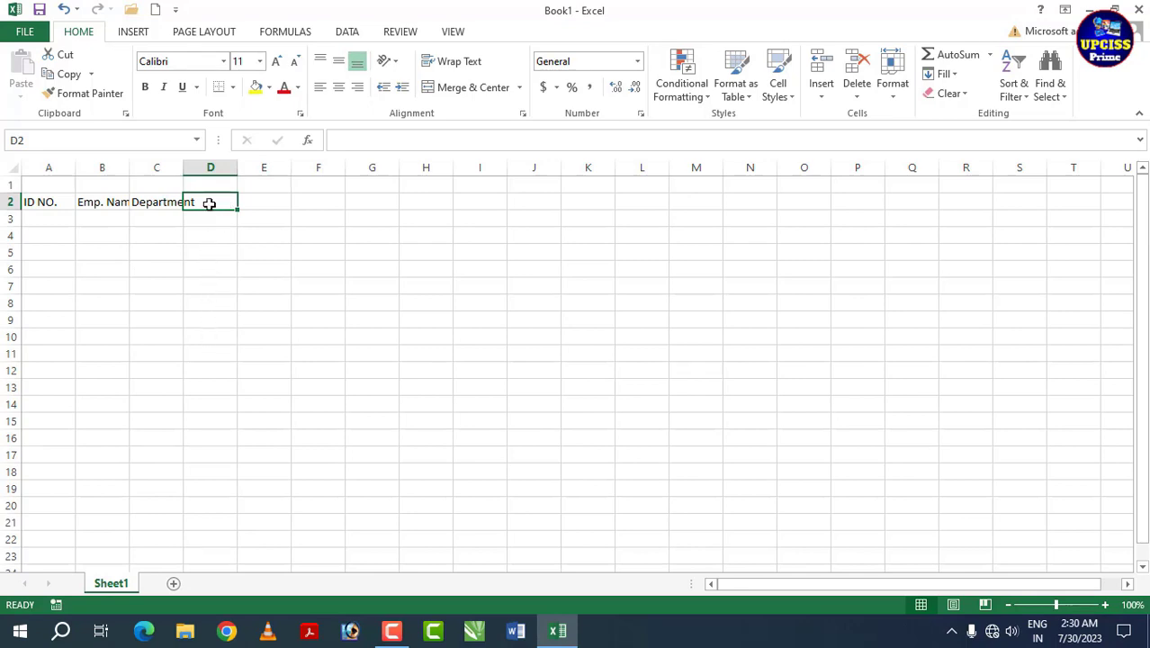
# Step: Add the headings Basic Salary and DA 40% in D2 and E2
pyautogui.write('B')
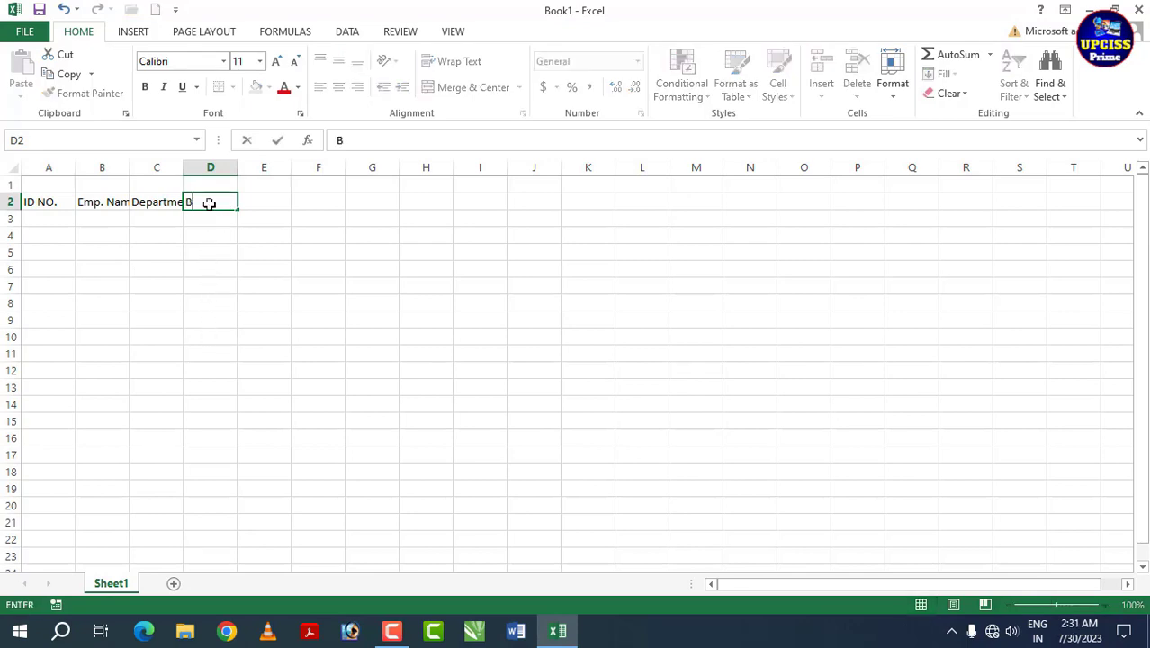
pyautogui.write('asic Salary')
pyautogui.click(275, 212)
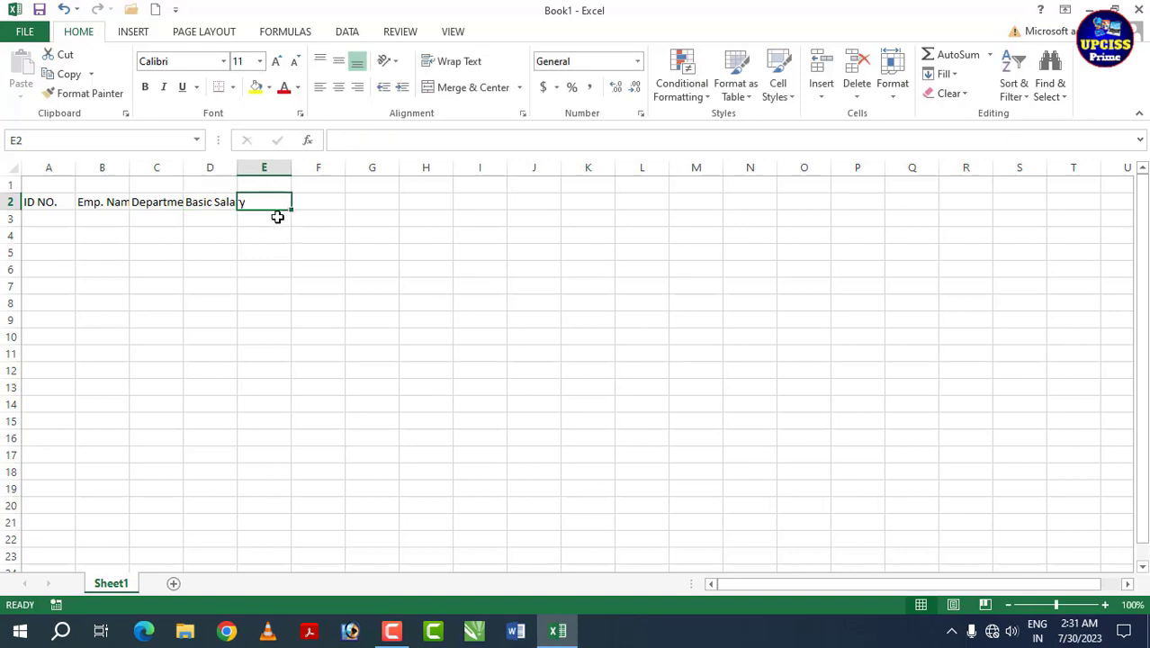
pyautogui.write('DA')
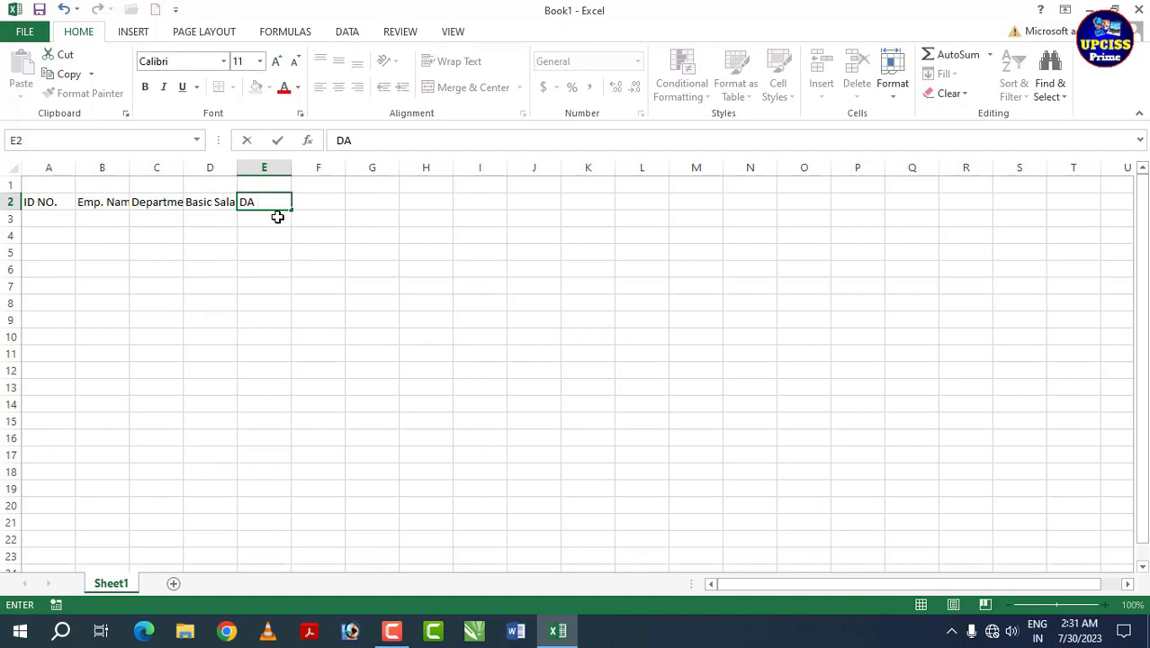
pyautogui.write('40%')
pyautogui.press('Tab')
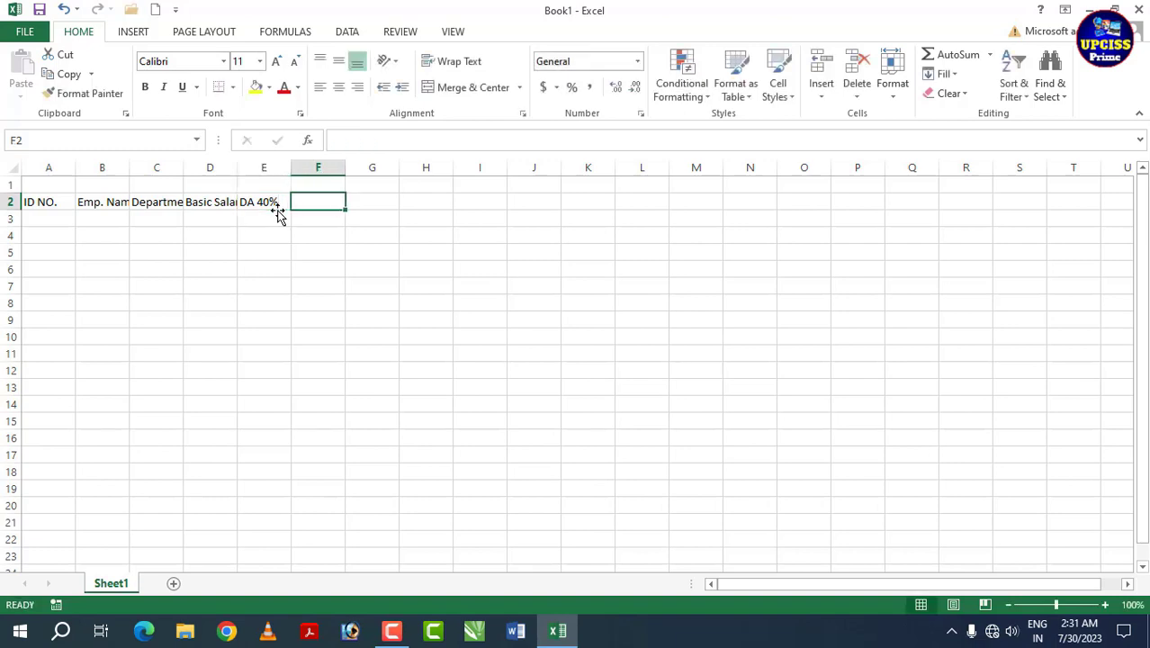
# Step: Enter the headings TA, 20%, HRA 25% and Gross Salary in F2:H2
pyautogui.write('TA,')
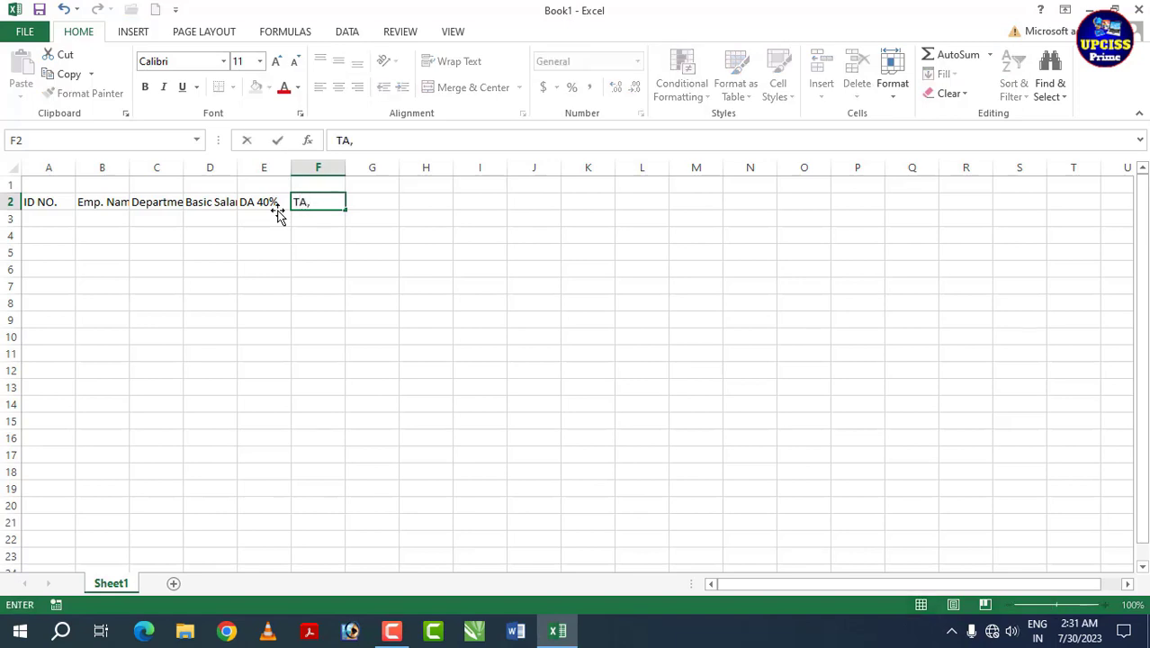
pyautogui.write(' 20%')
pyautogui.click(364, 204)
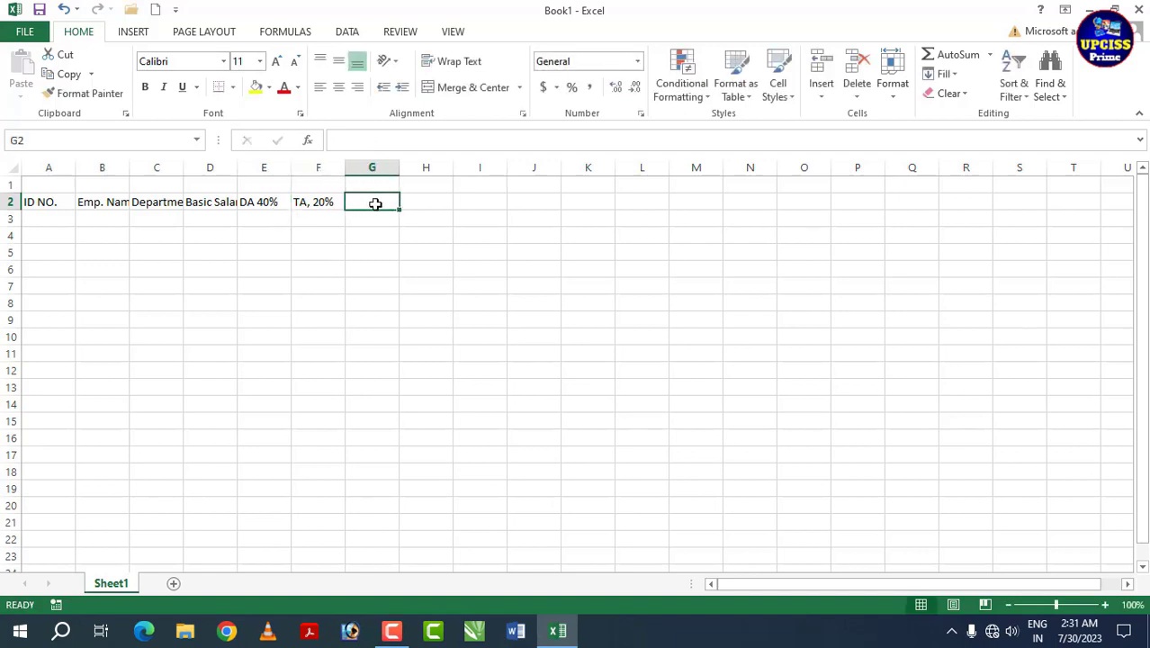
pyautogui.write('HRA')
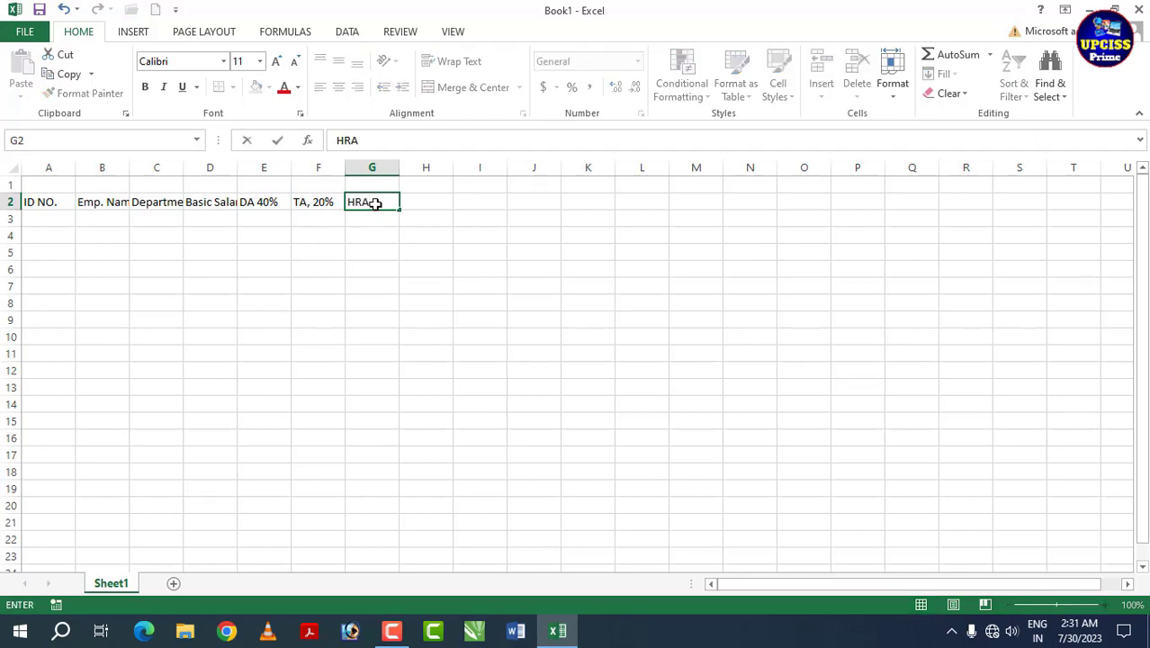
pyautogui.write(' 25%')
pyautogui.click(424, 202)
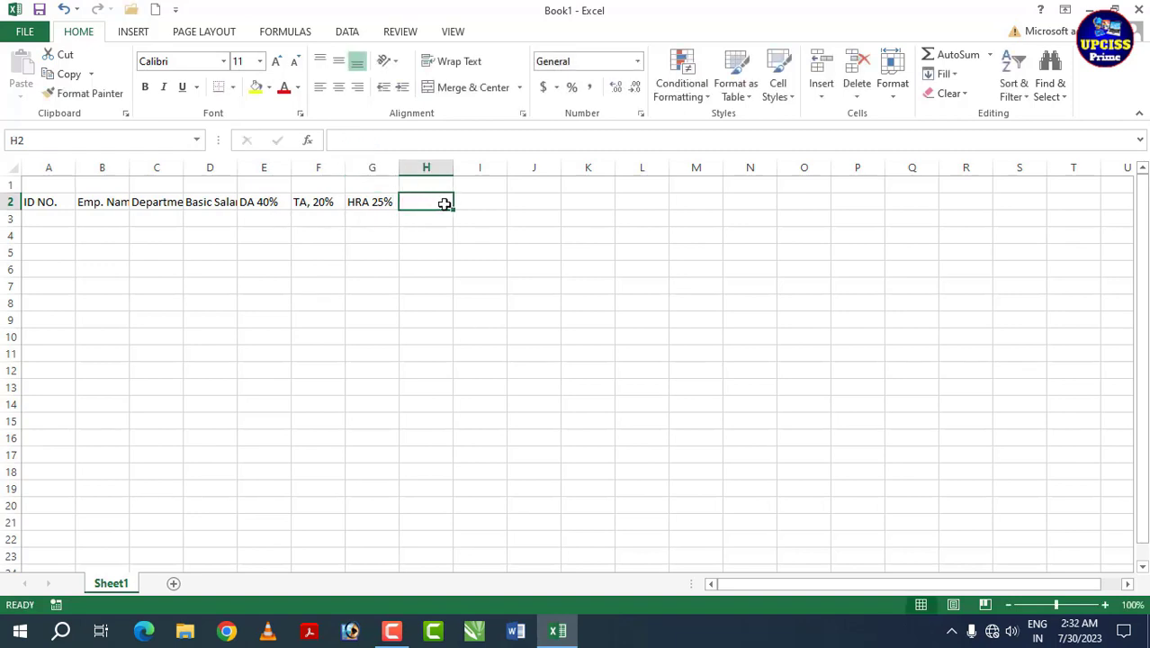
pyautogui.write('Gros')
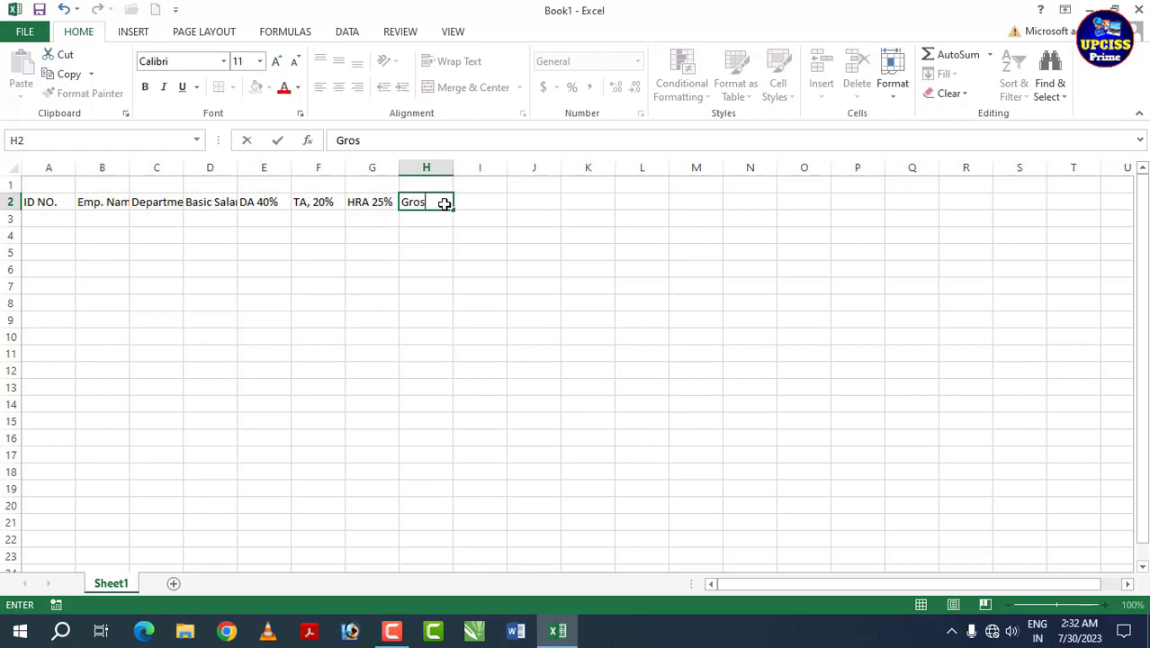
pyautogui.write('s Salary')
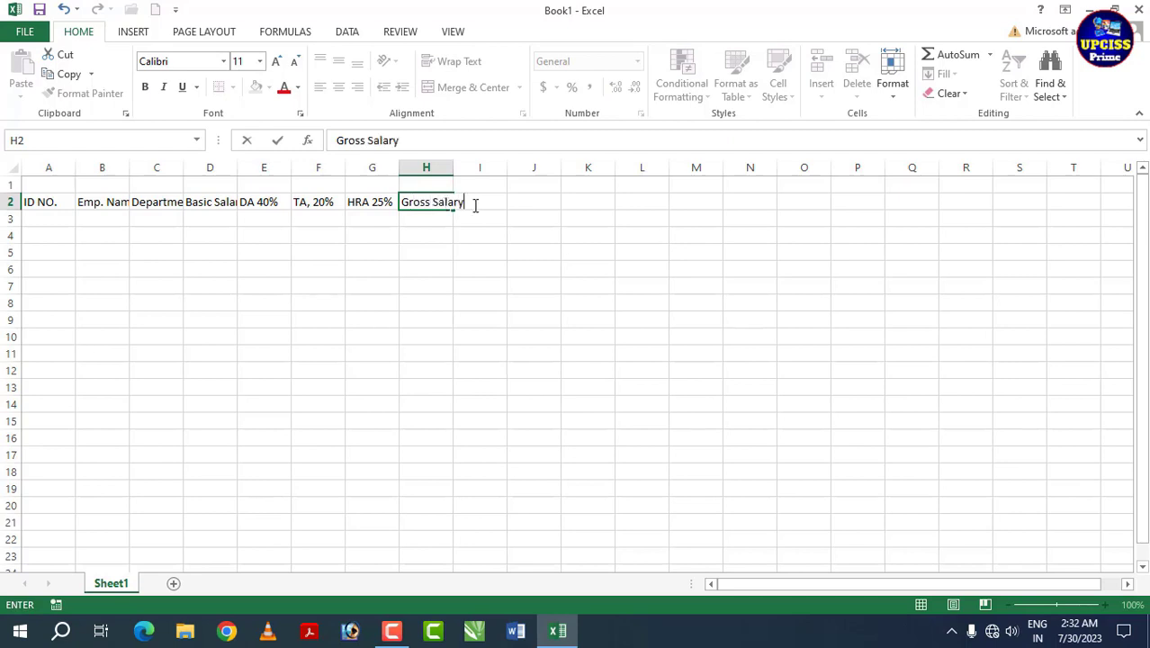
pyautogui.press('Tab')
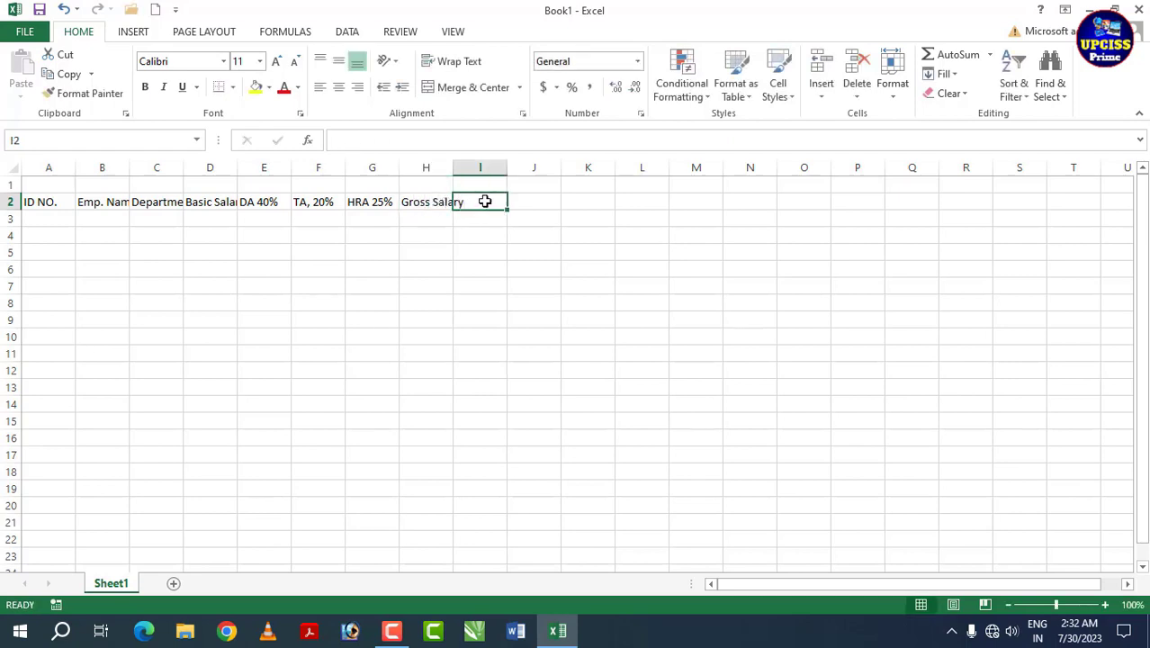
# Step: Add the headings P.F 12% and Net Salary Amount in I2 and J2
pyautogui.write('P.F')
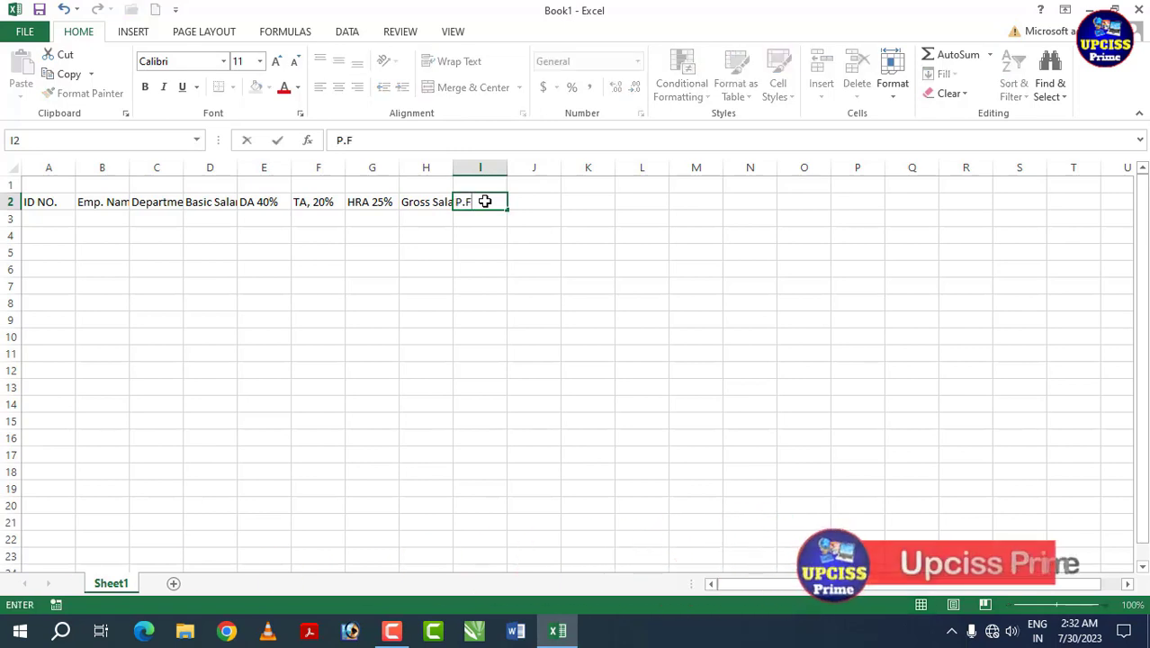
pyautogui.write(' 1')
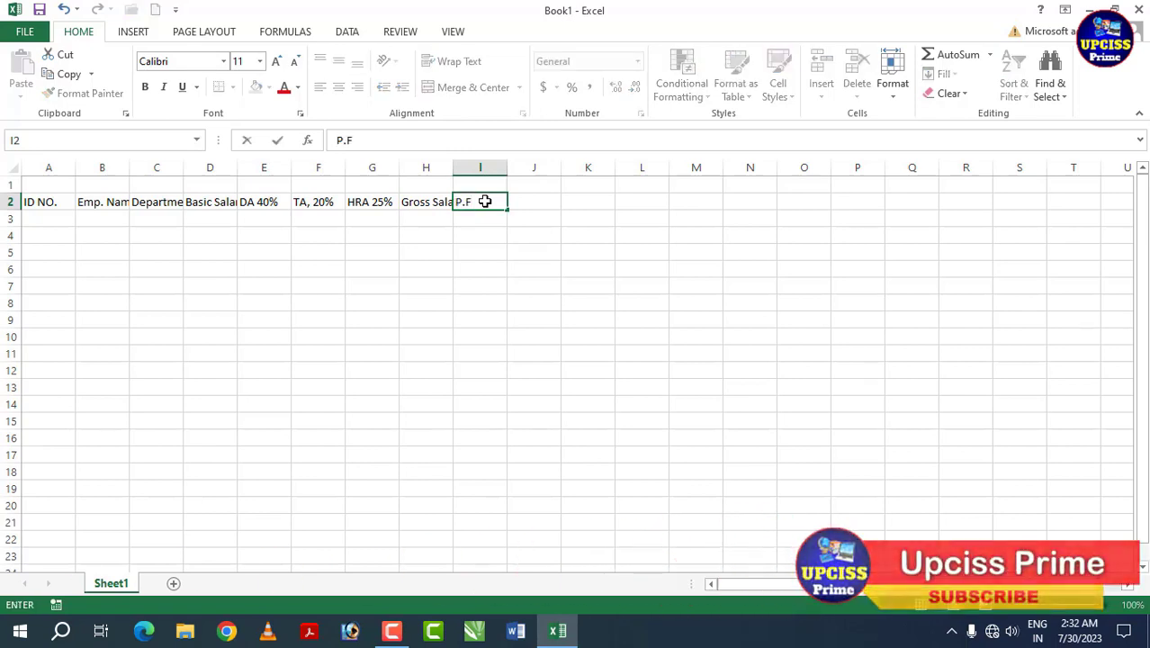
pyautogui.write('@')
pyautogui.press('BackSpace')
pyautogui.press('BackSpace')
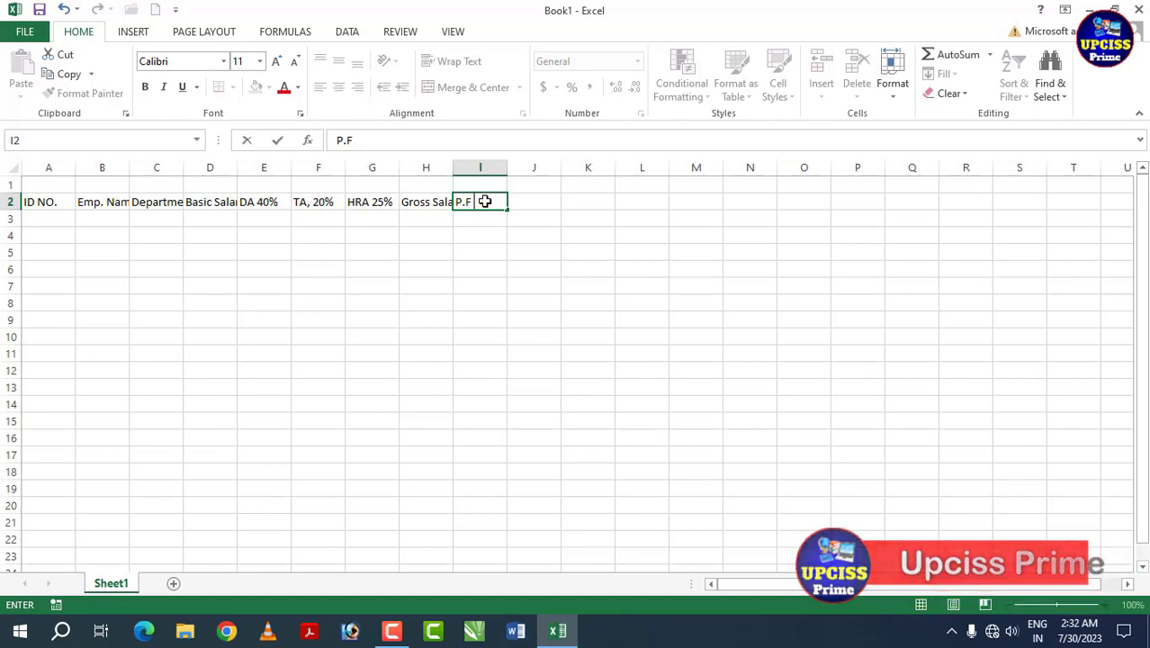
pyautogui.write('12%')
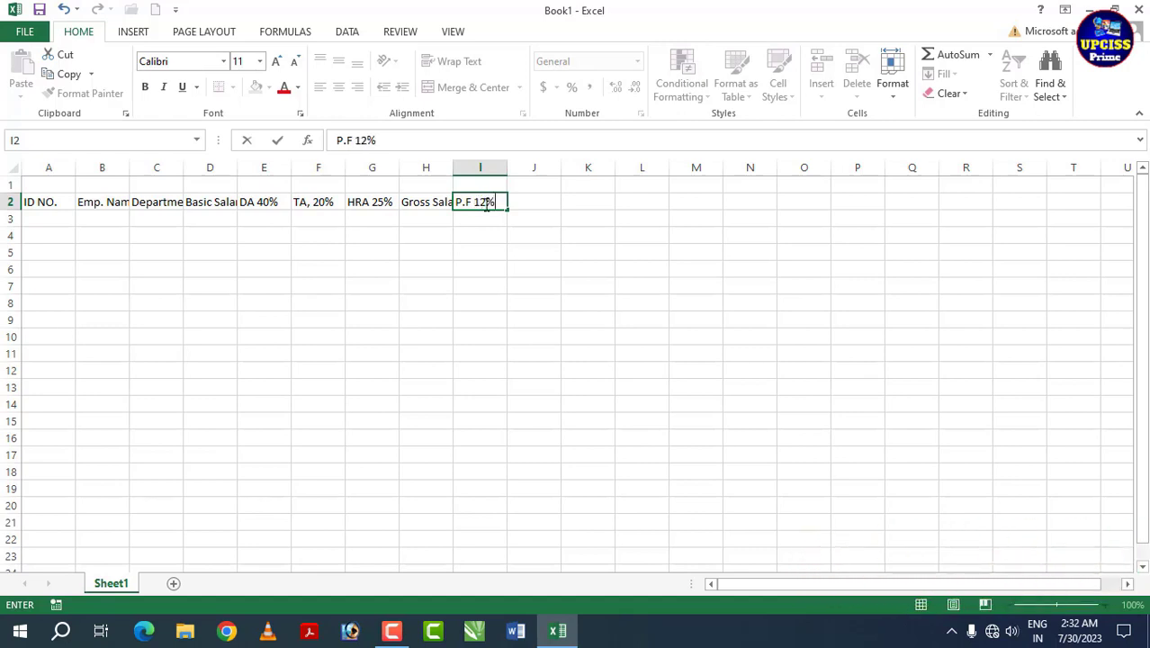
pyautogui.click(538, 208)
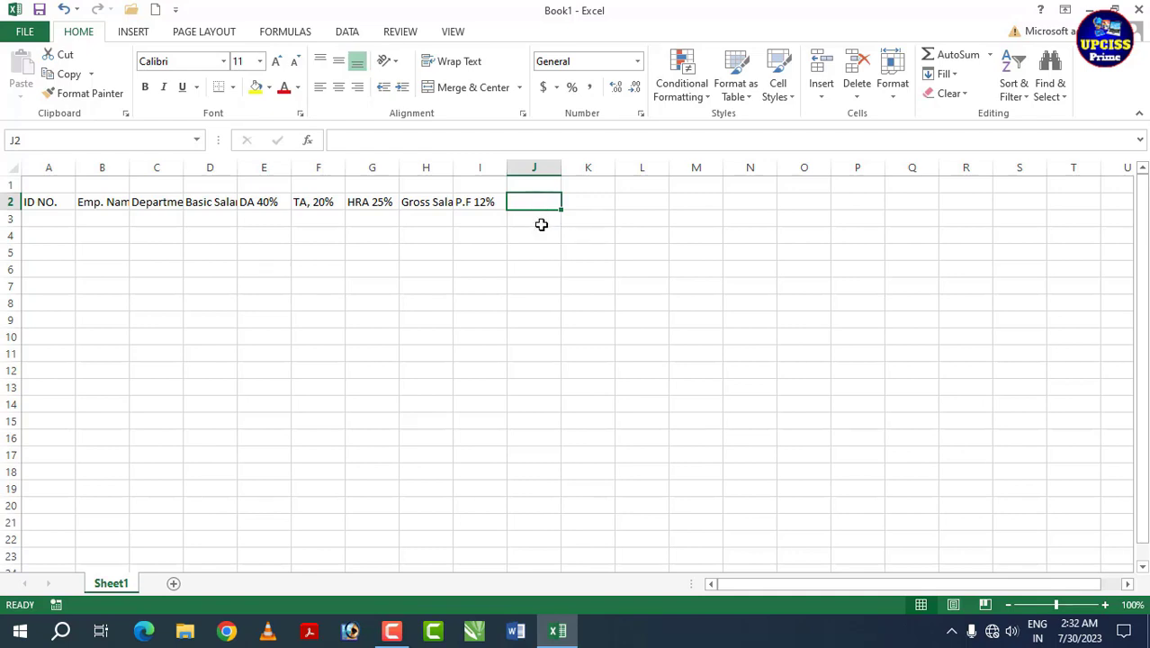
pyautogui.write('Net Salary Amount')
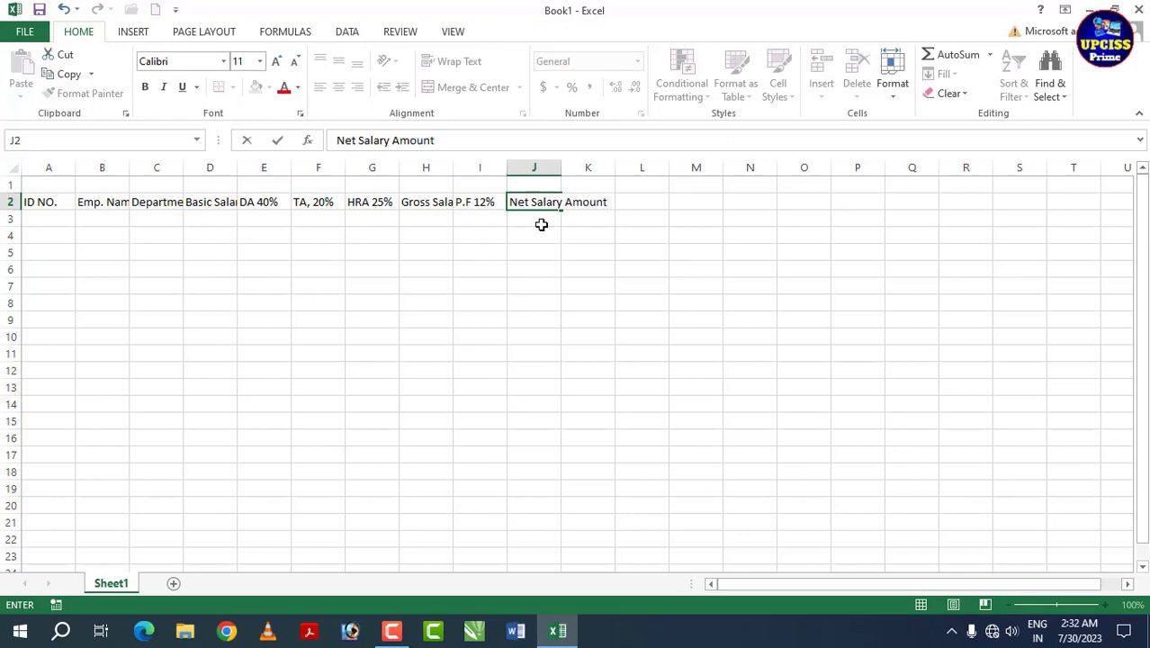
pyautogui.press('Return')
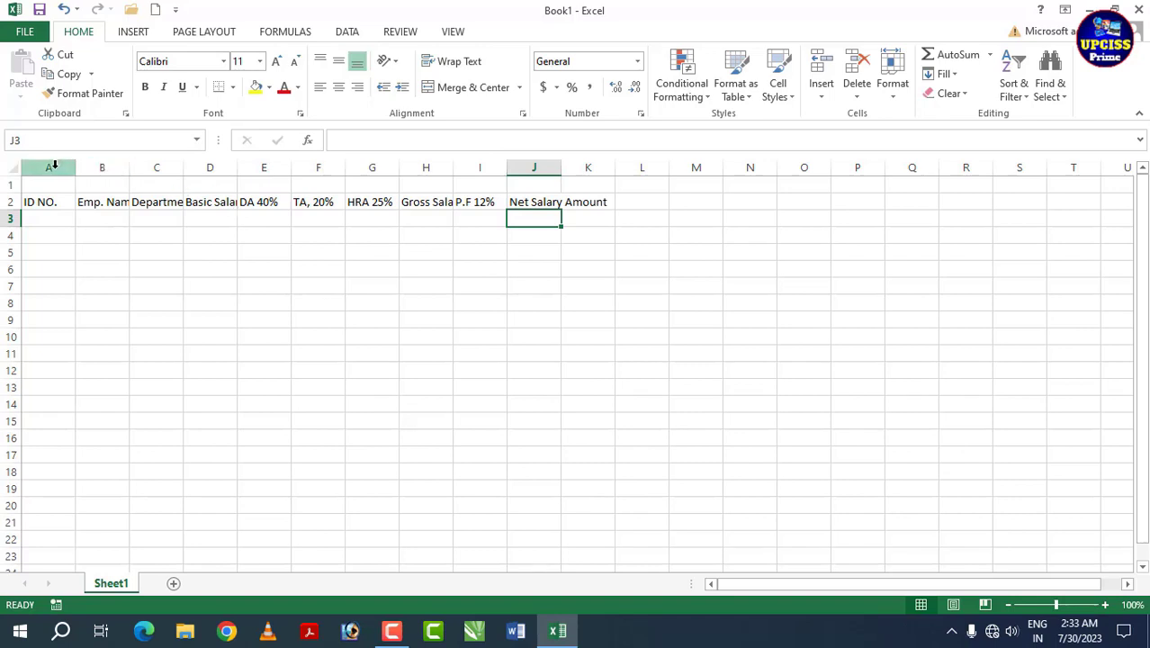
# Step: Widen columns A through K equally so every row-2 heading is fully visible
pyautogui.moveTo(49, 167); pyautogui.dragTo(596, 198)
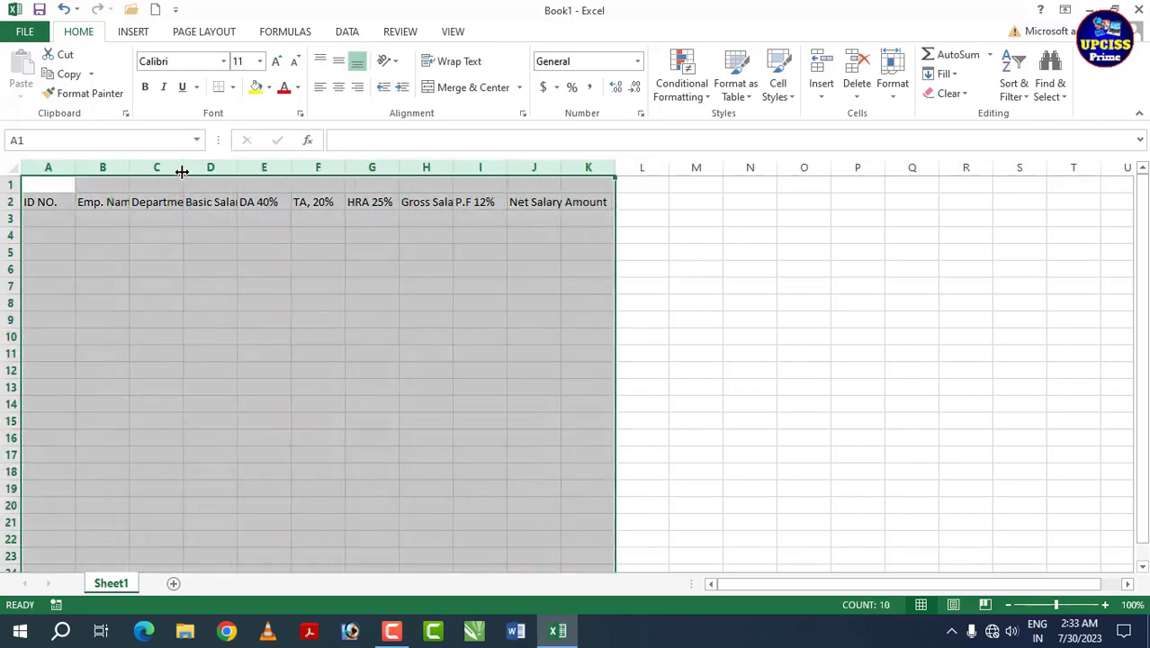
pyautogui.moveTo(184, 169); pyautogui.dragTo(217, 175)
pyautogui.click(227, 269)
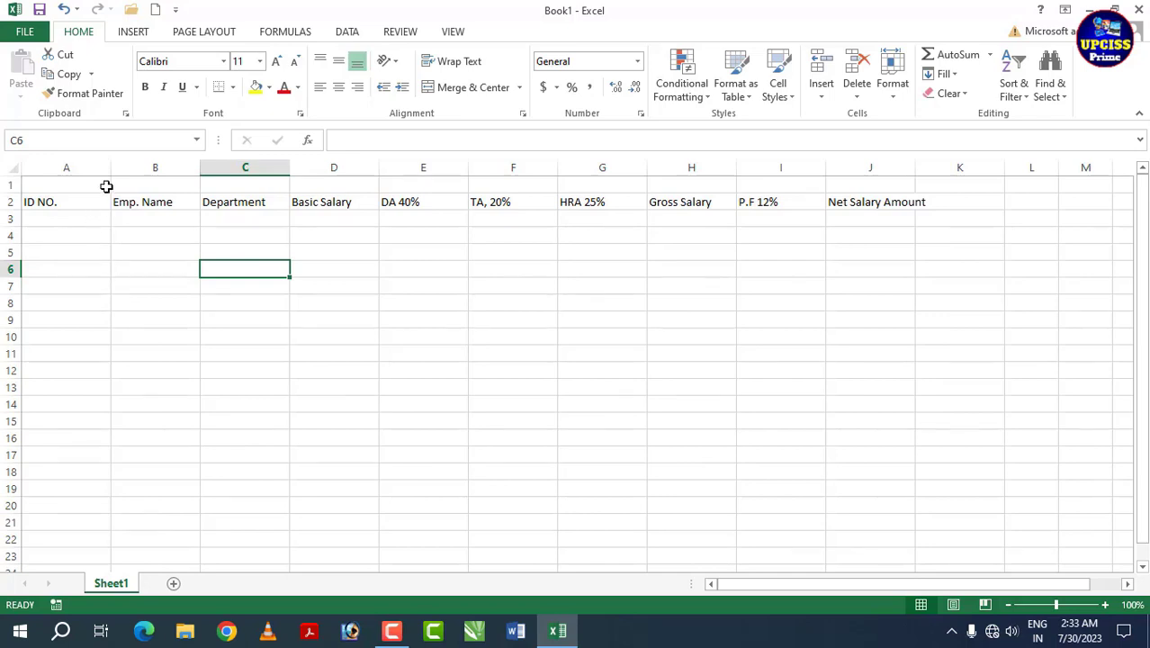
pyautogui.click(59, 223)
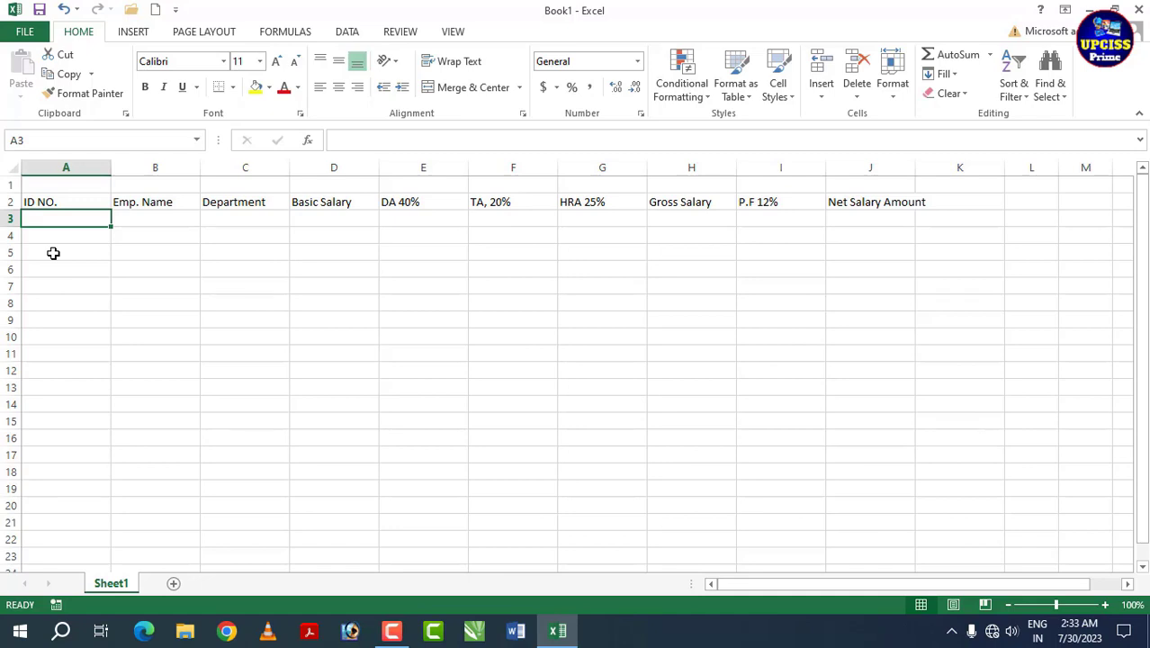
# Step: Fill employee IDs UP101 through UP110 down A3:A12, deleting the extra IDs
pyautogui.write('UP001')
pyautogui.press('Return')
pyautogui.press('Return')
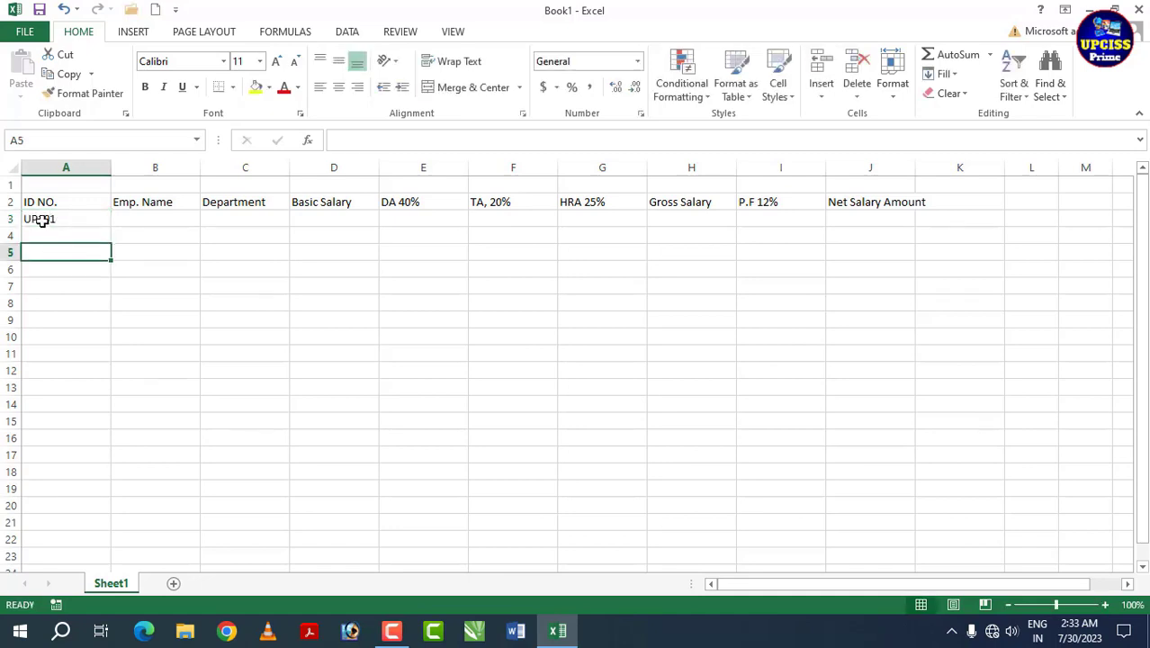
pyautogui.click(42, 221)
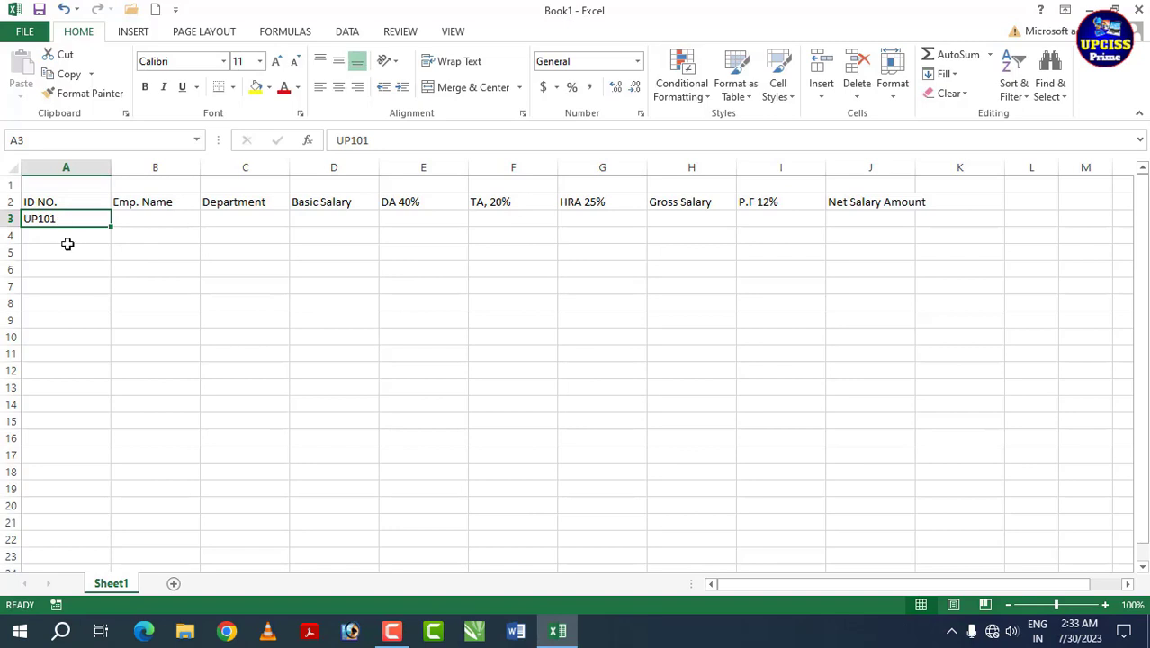
pyautogui.moveTo(56, 237); pyautogui.dragTo(67, 456)
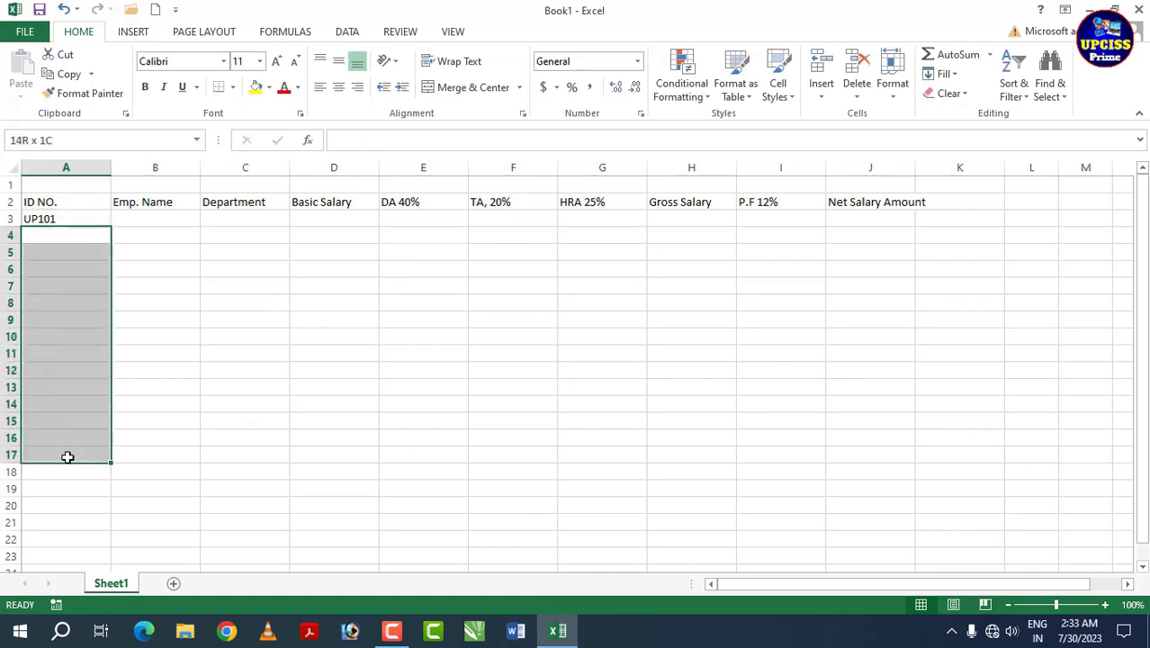
pyautogui.click(49, 222)
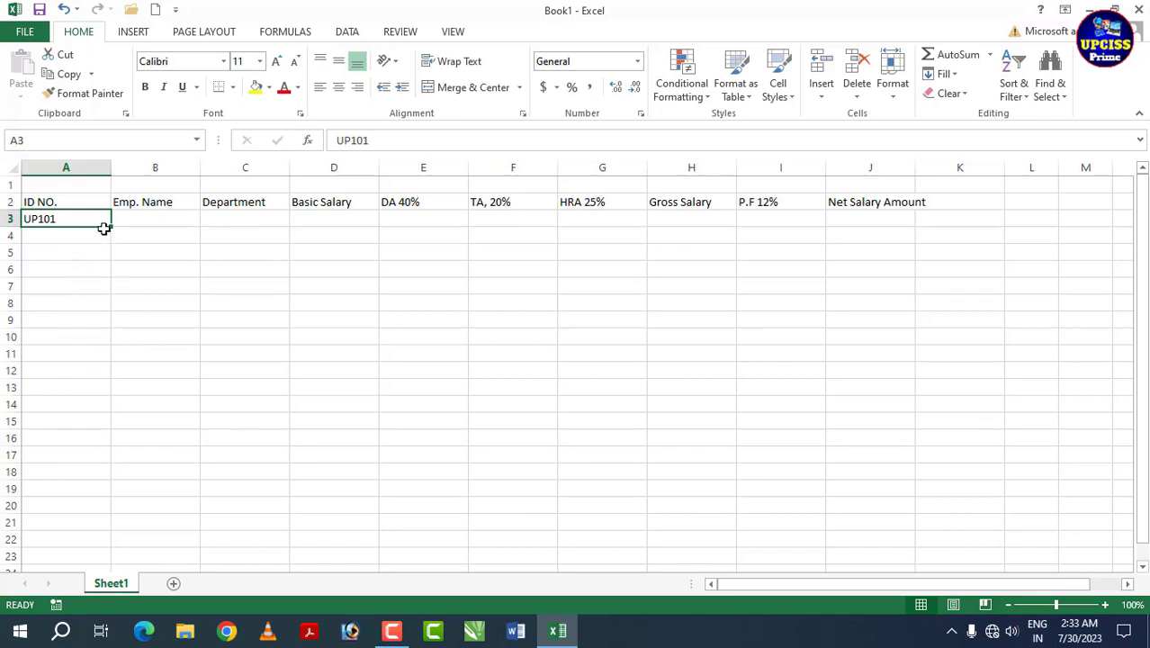
pyautogui.moveTo(112, 226); pyautogui.dragTo(108, 436)
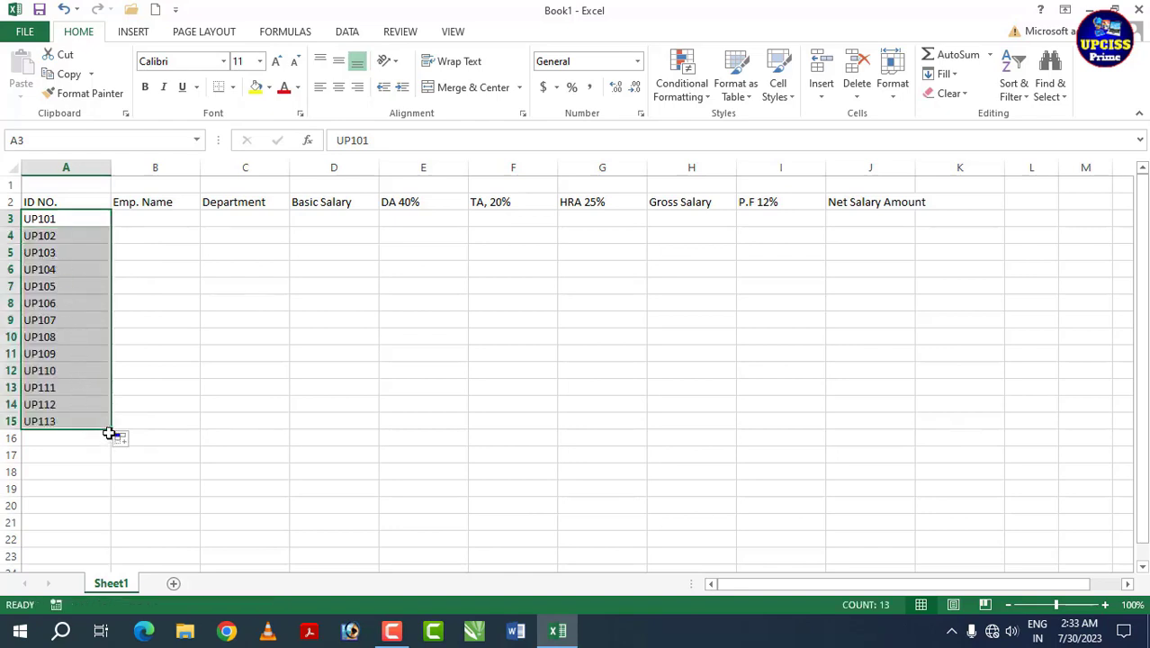
pyautogui.click(141, 419)
pyautogui.moveTo(46, 388); pyautogui.dragTo(72, 414)
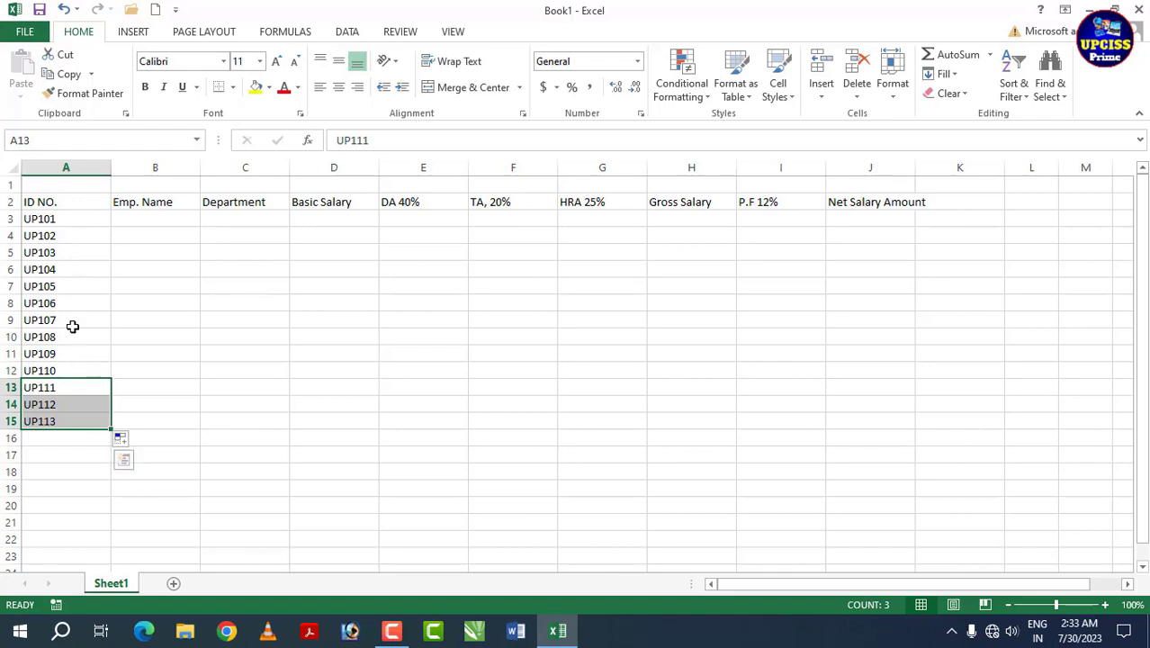
pyautogui.press('Delete')
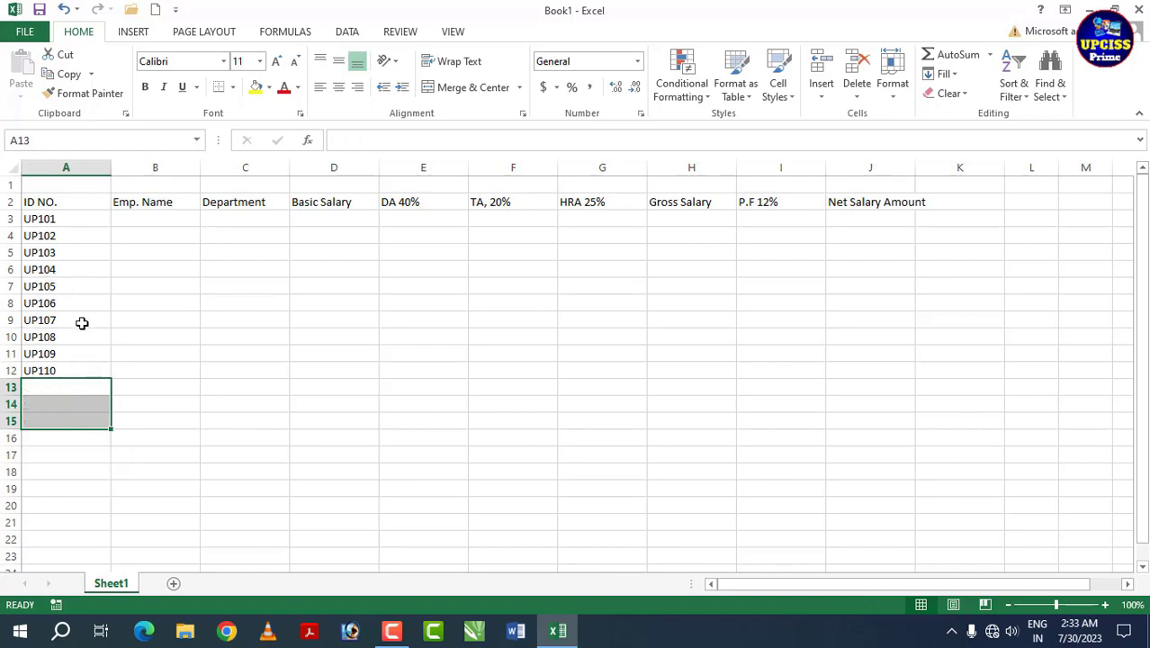
# Step: Auto-fit column A to the IDs and widen it slightly
pyautogui.doubleClick(111, 167)
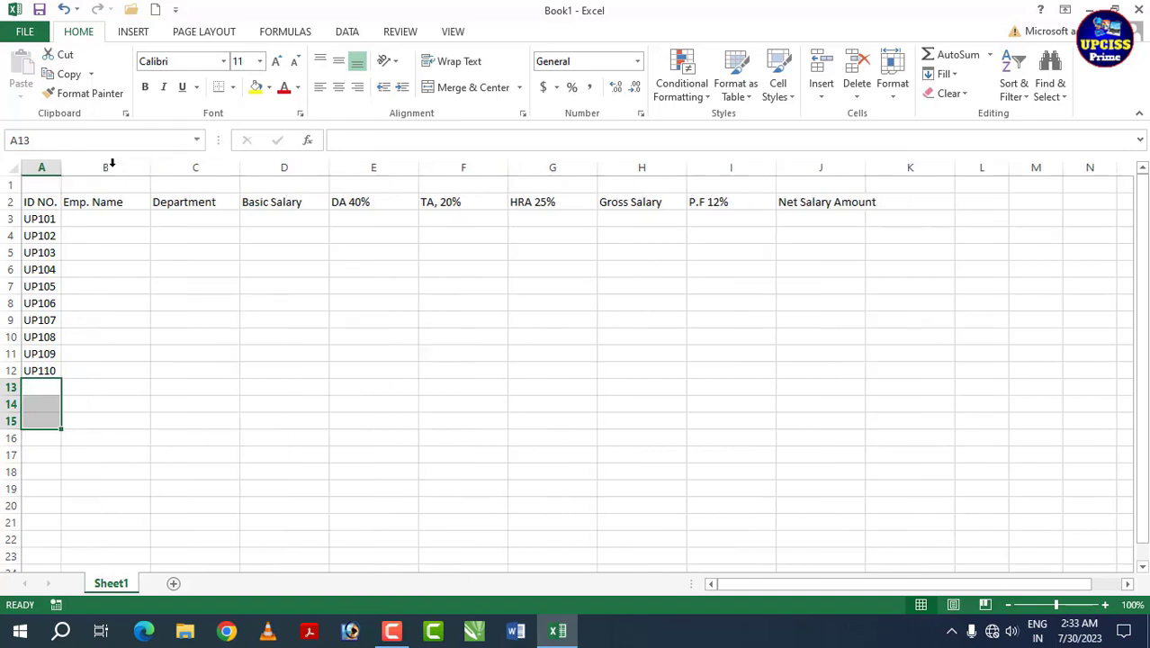
pyautogui.moveTo(41, 222); pyautogui.dragTo(45, 389)
pyautogui.moveTo(61, 166); pyautogui.dragTo(70, 166)
pyautogui.click(91, 223)
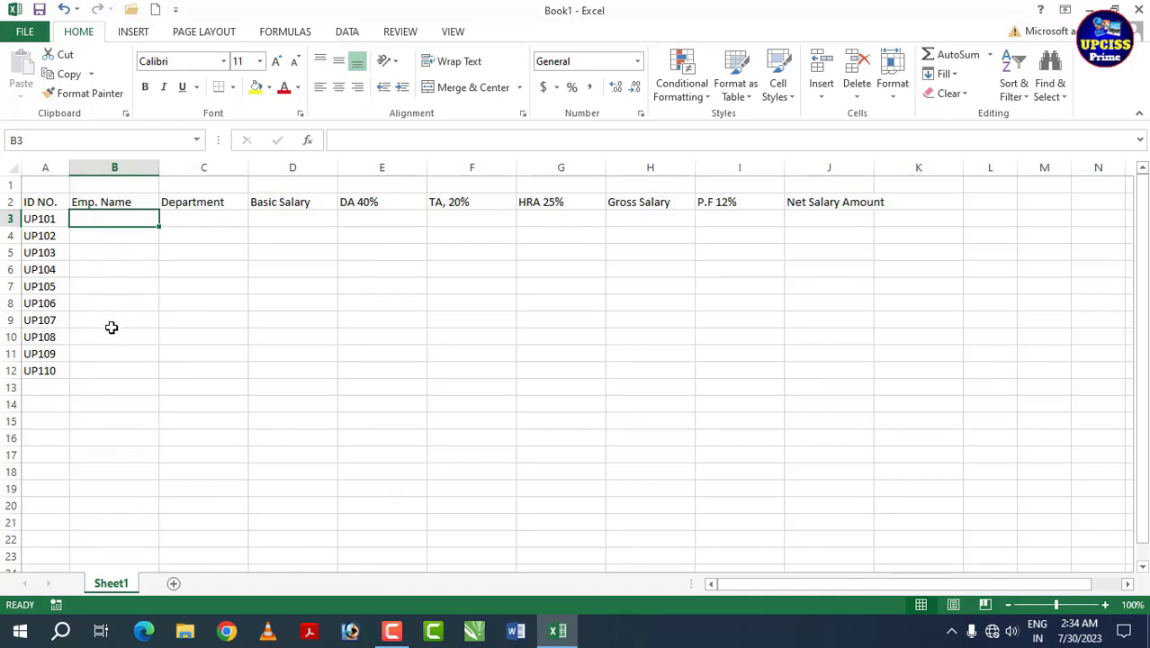
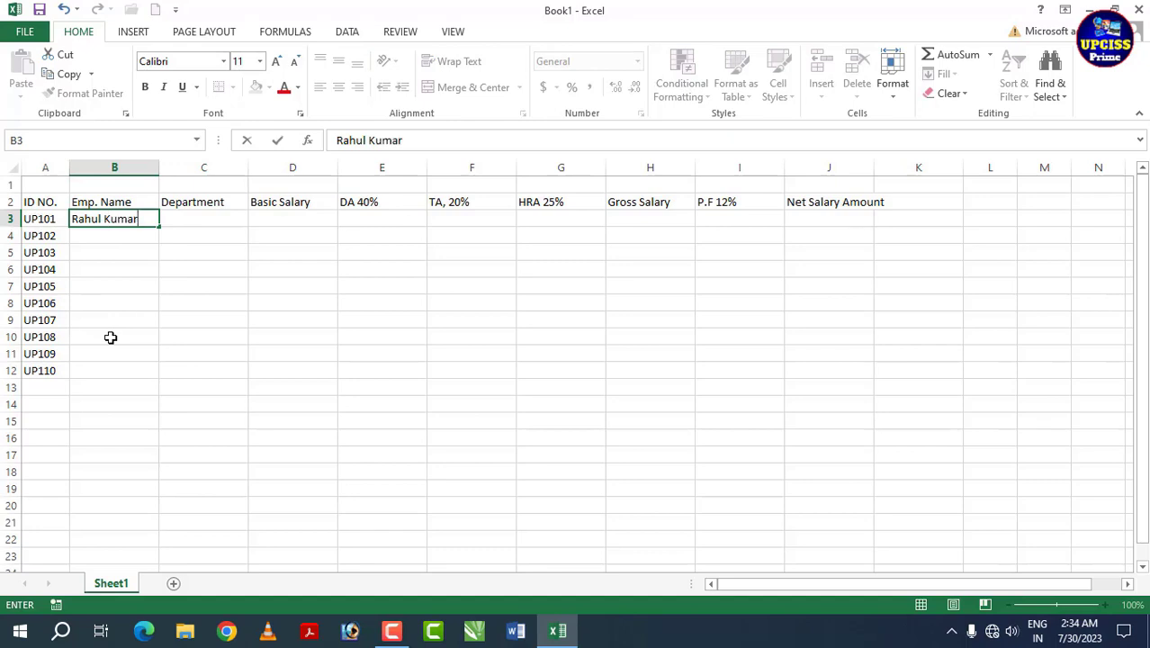
# Step: Enter the first five employee names in B3:B7
pyautogui.press('Return')
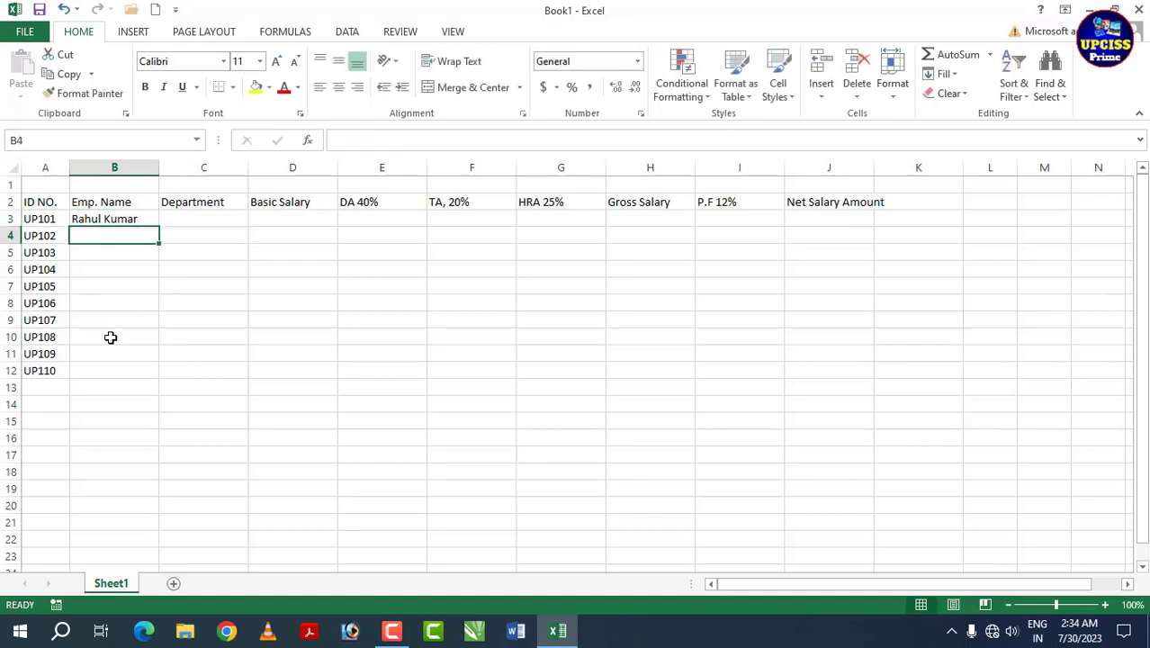
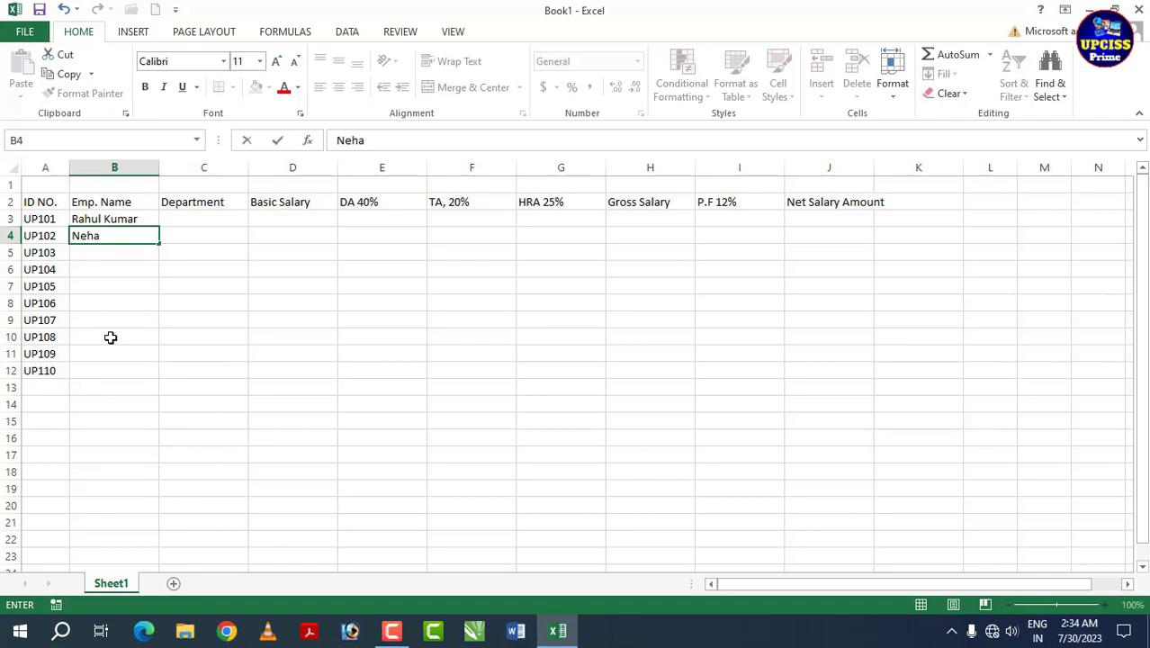
pyautogui.press('Return')
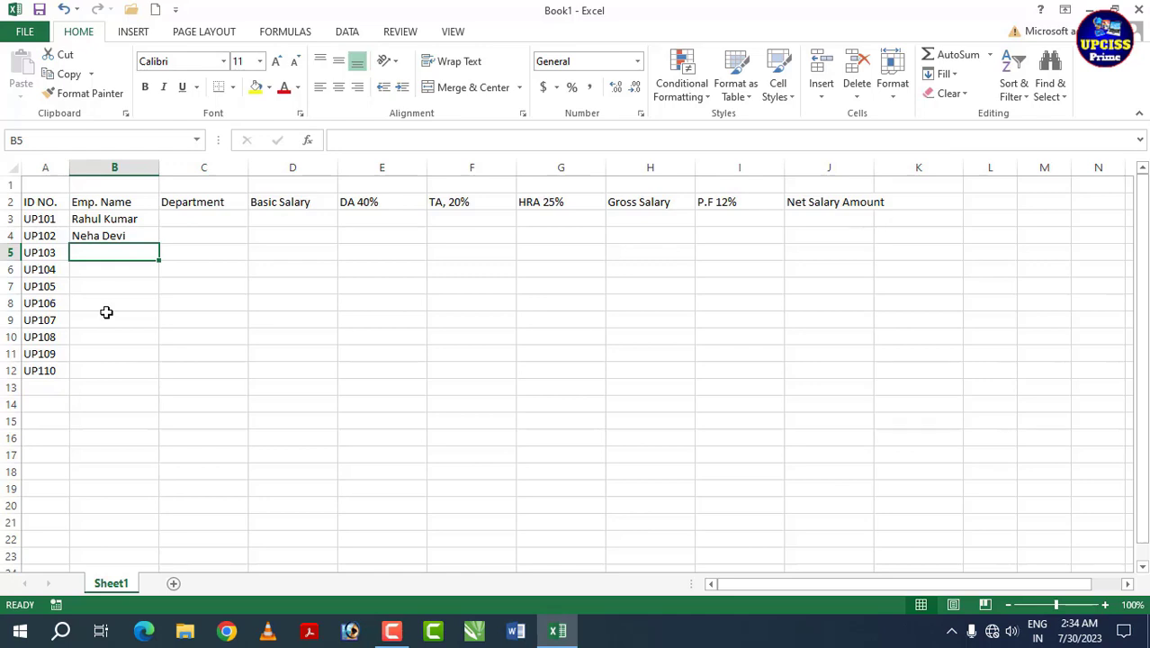
pyautogui.press('Return')
pyautogui.press('Return')
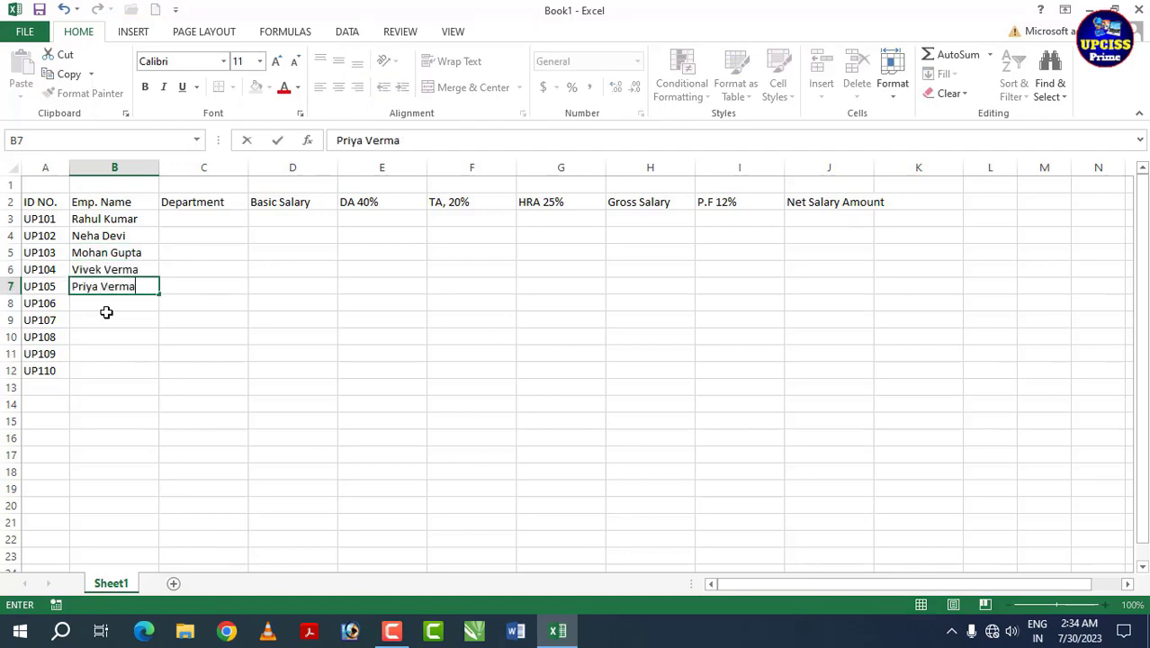
pyautogui.press('Return')
# Step: Enter the remaining five employee names in B8:B12
pyautogui.press('Return')
pyautogui.press('Return')
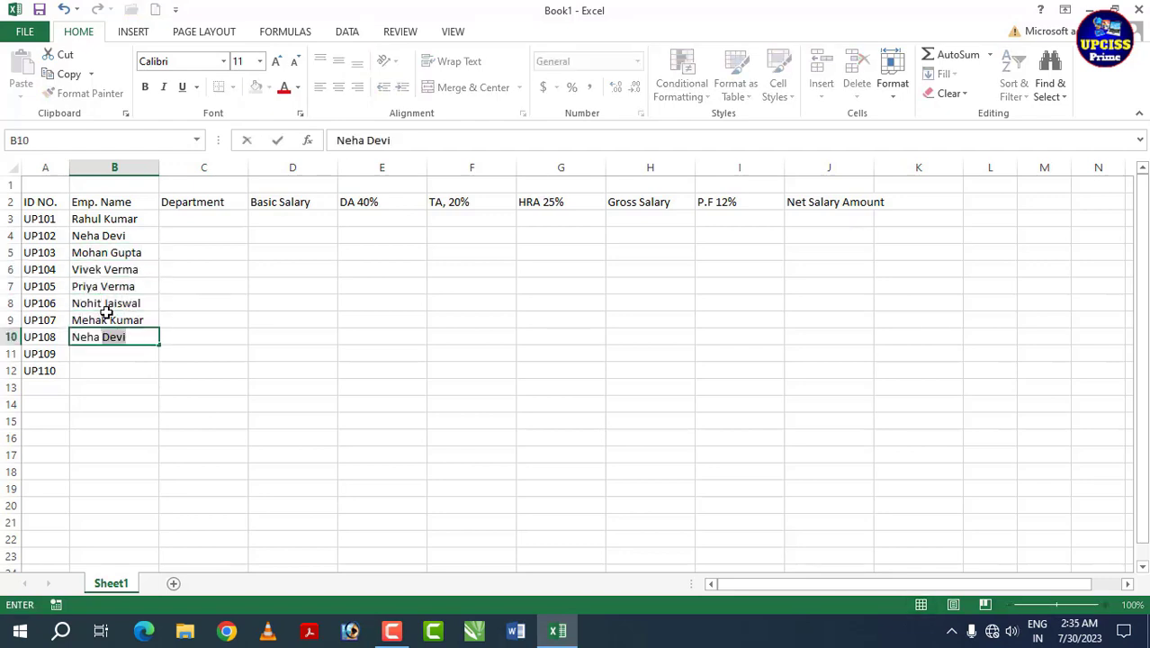
pyautogui.press('Return')
pyautogui.press('Return')
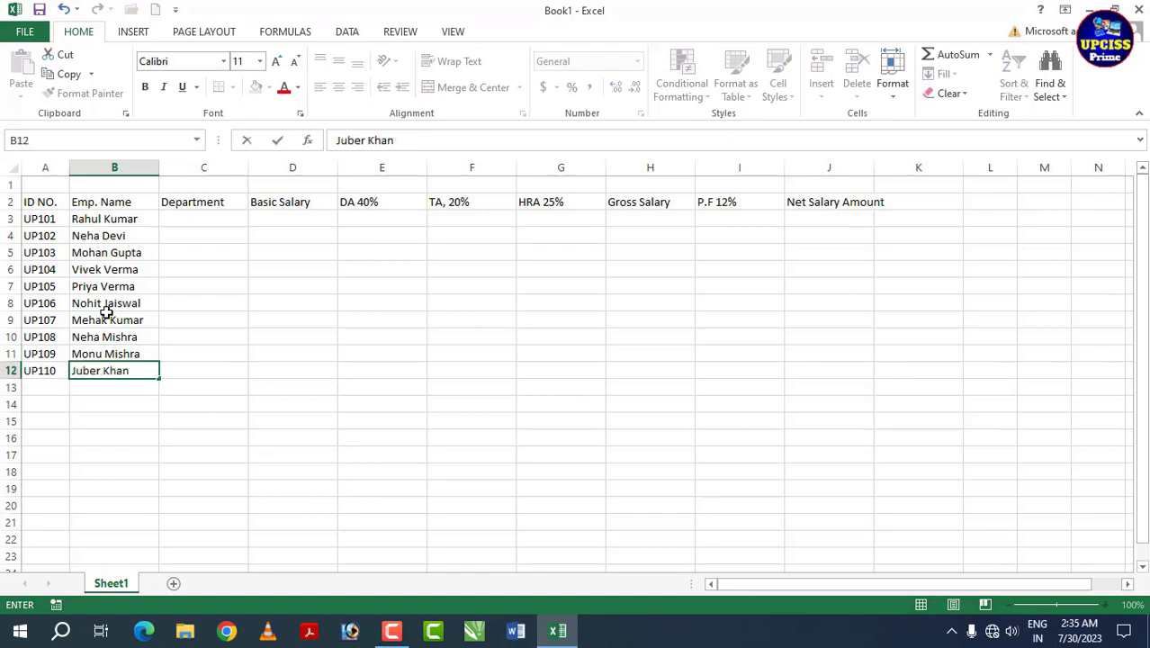
pyautogui.moveTo(120, 218); pyautogui.dragTo(112, 367)
pyautogui.click(175, 219)
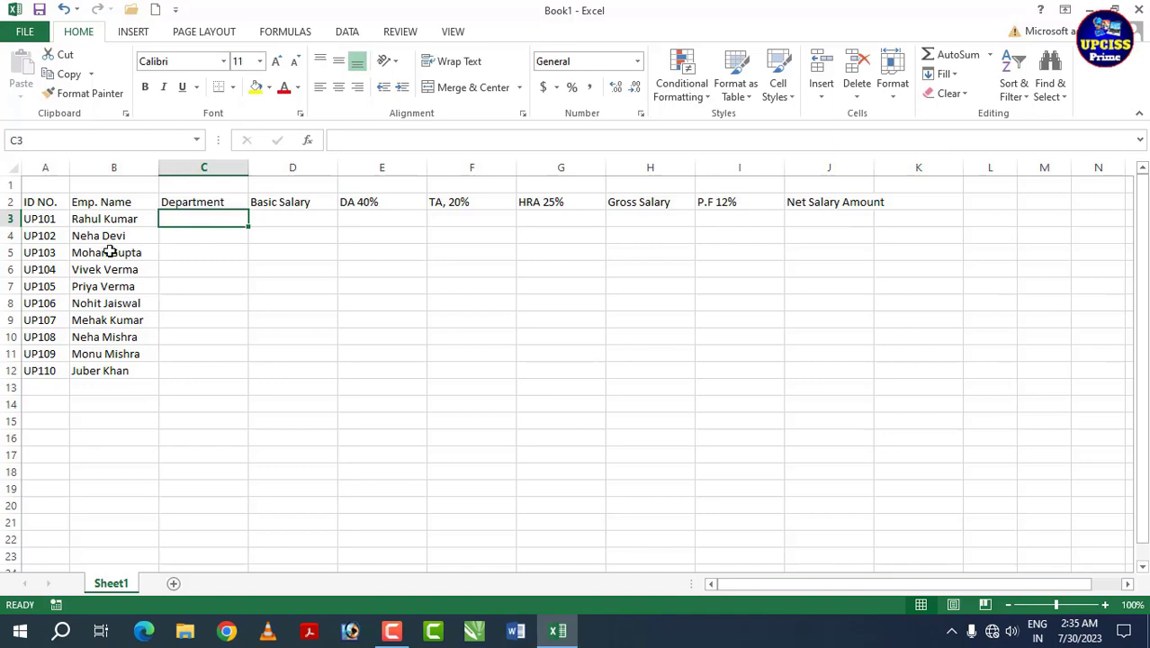
# Step: Enter the departments Sales and Media in C3 and C4
pyautogui.moveTo(124, 221); pyautogui.dragTo(108, 391)
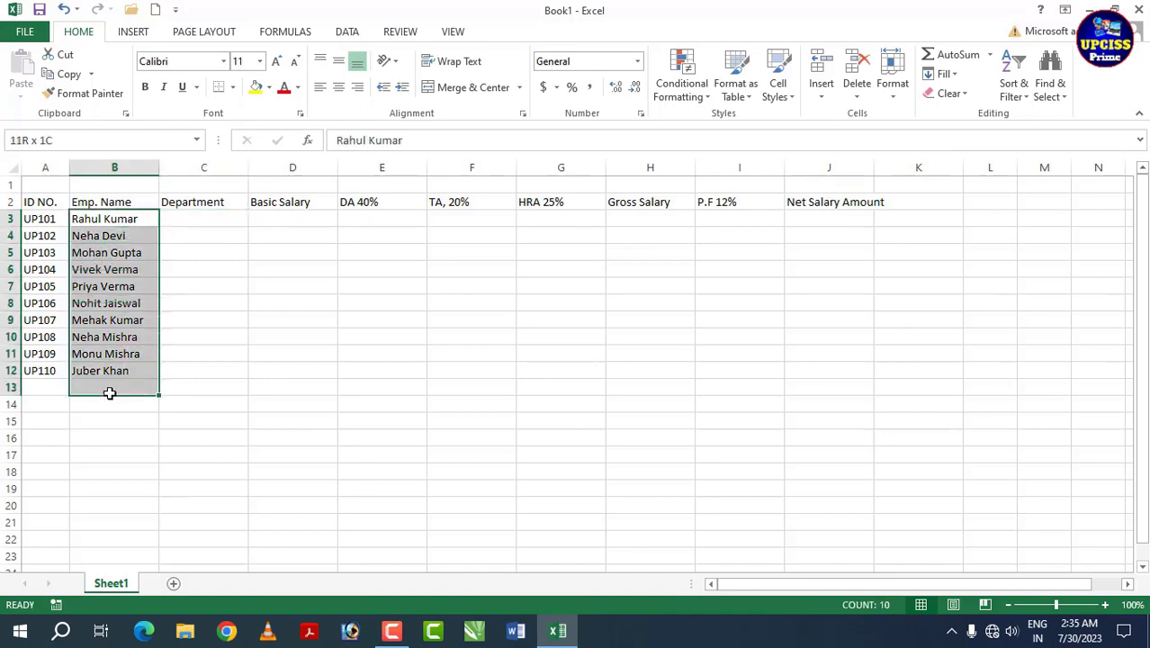
pyautogui.moveTo(192, 224); pyautogui.dragTo(194, 376)
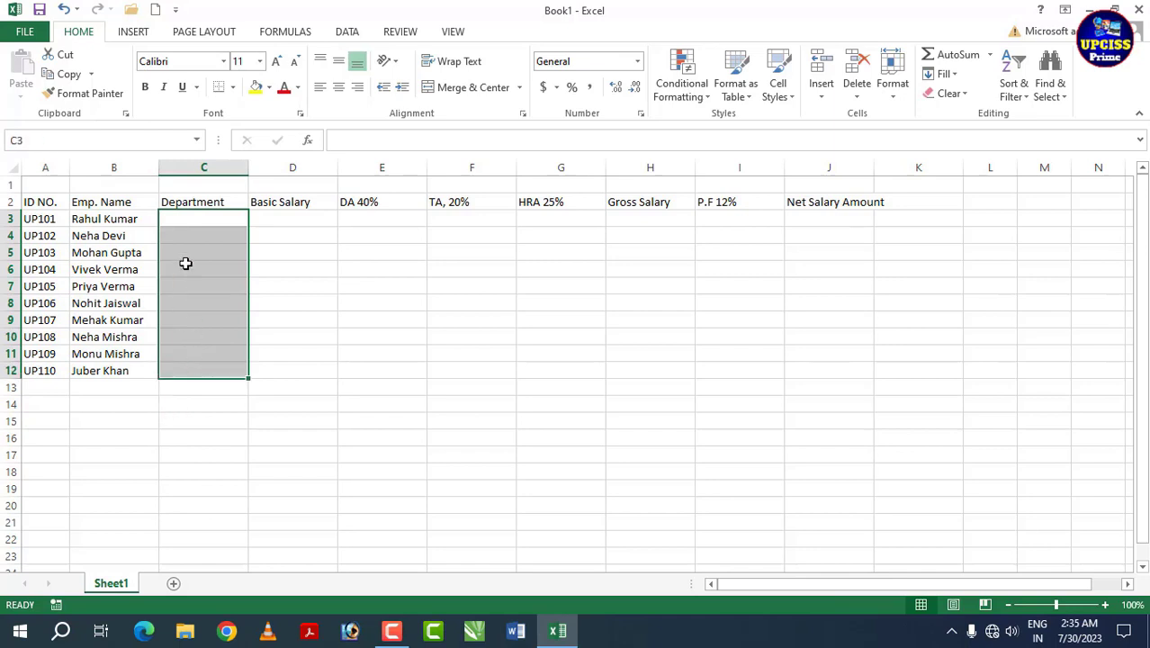
pyautogui.click(199, 220)
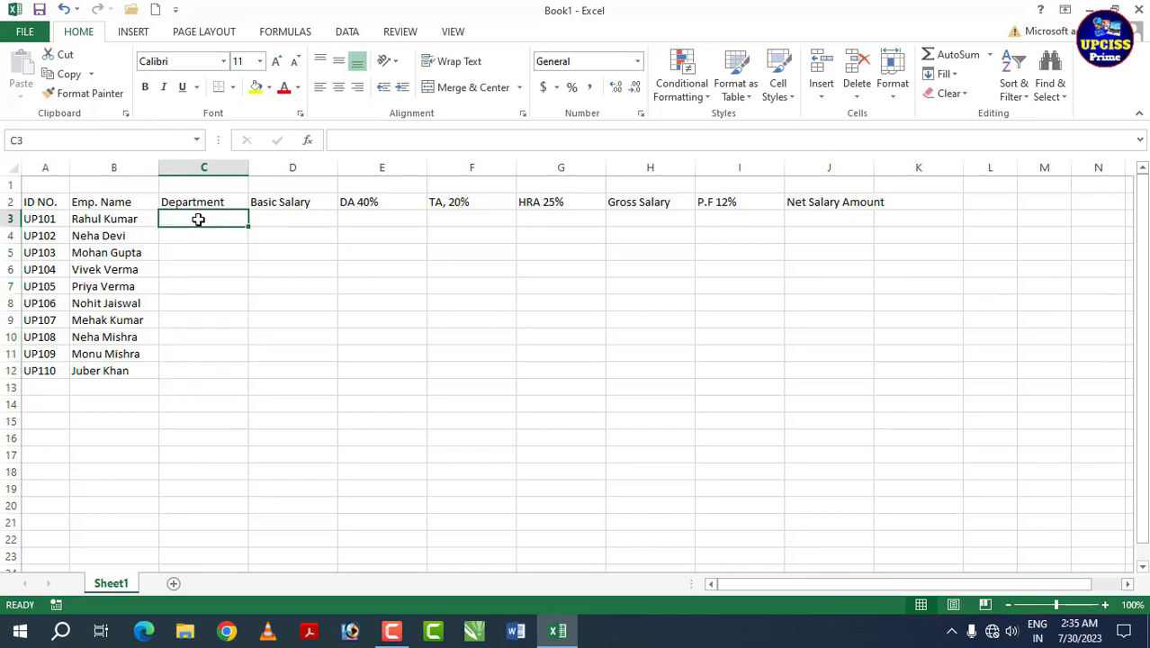
pyautogui.write('S')
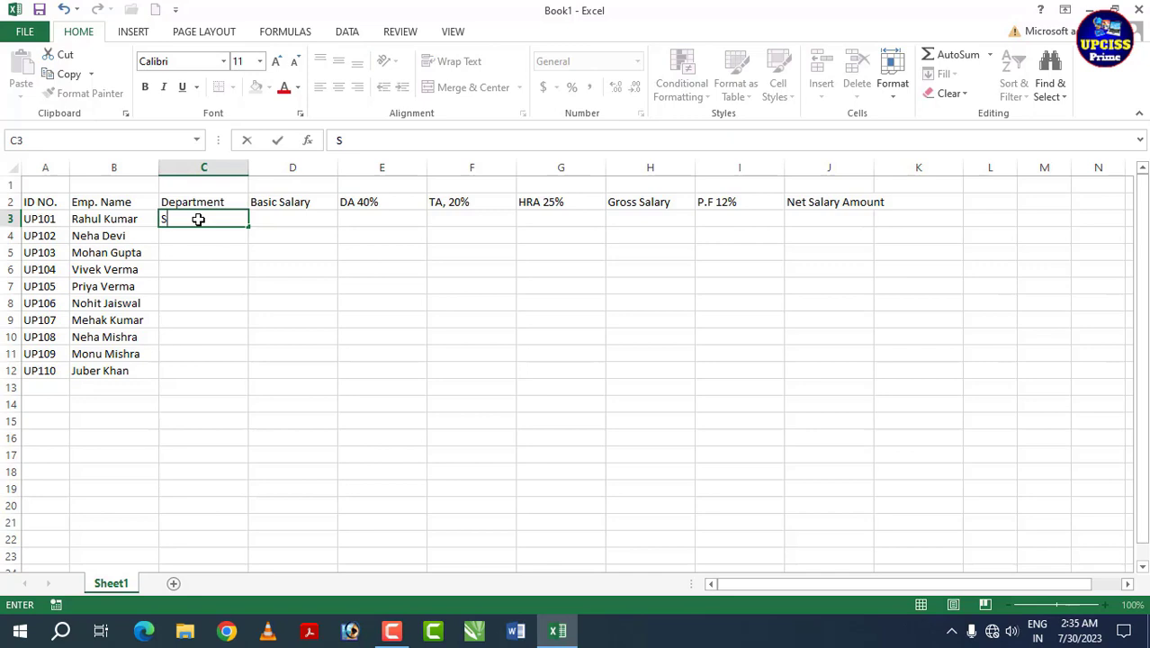
pyautogui.write('ales')
pyautogui.press('Return')
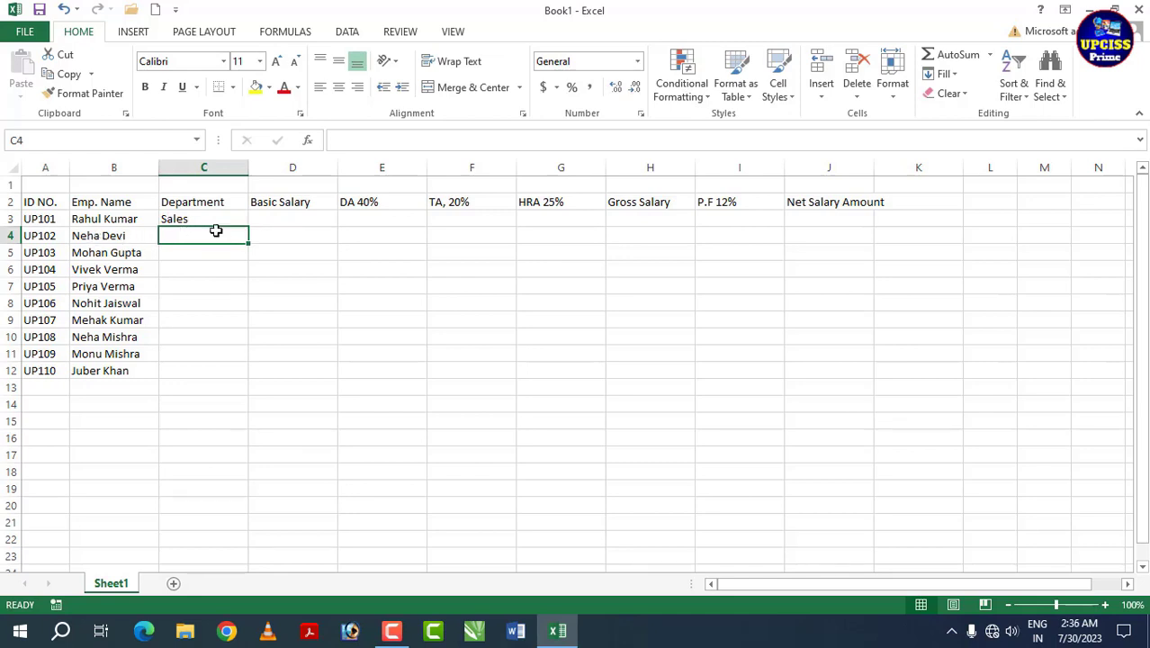
pyautogui.write('Media')
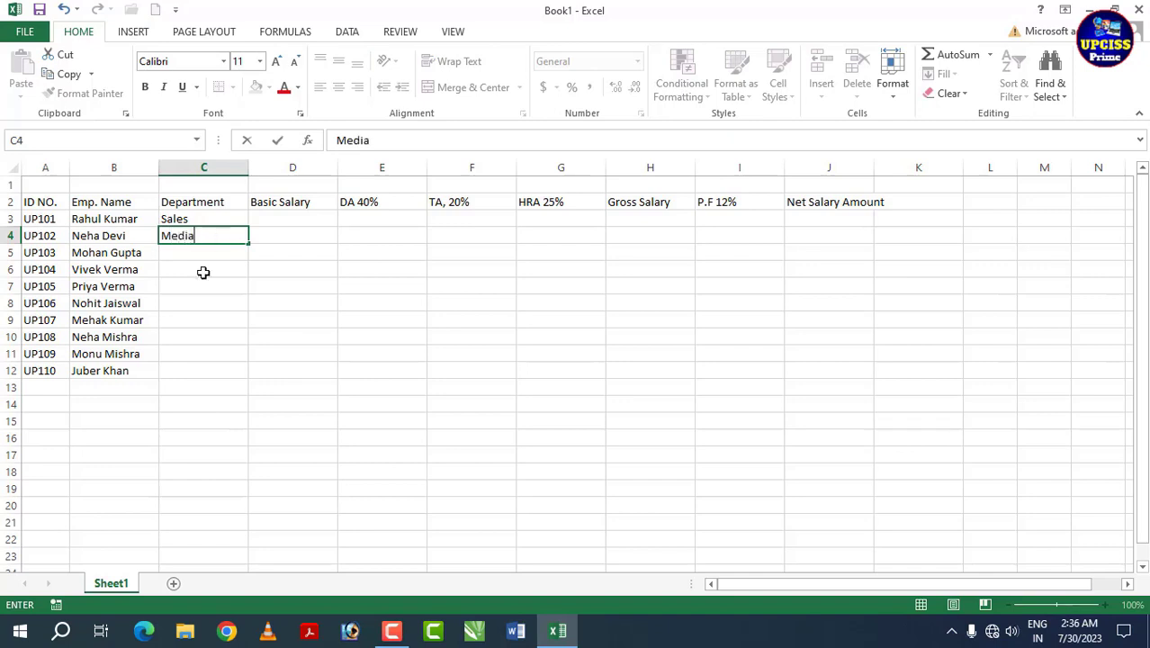
pyautogui.press('Return')
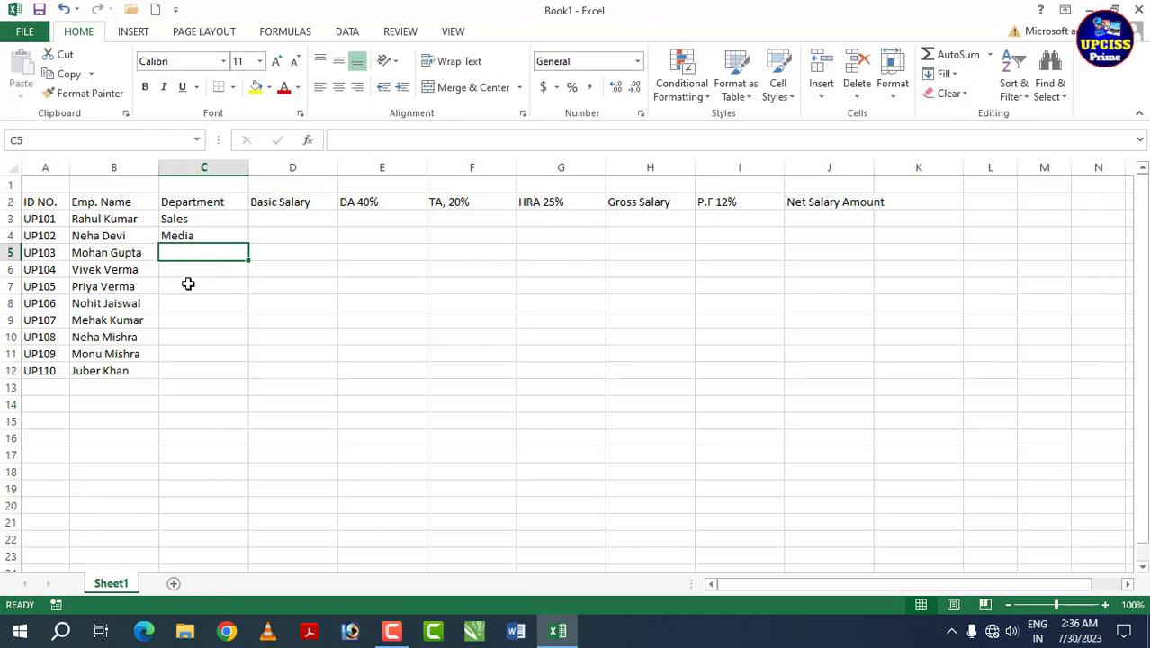
# Step: Fill C5:C12 with departments Sales, acct, Media, acct, Sales, acct, Media, Sales
pyautogui.write('Sales')
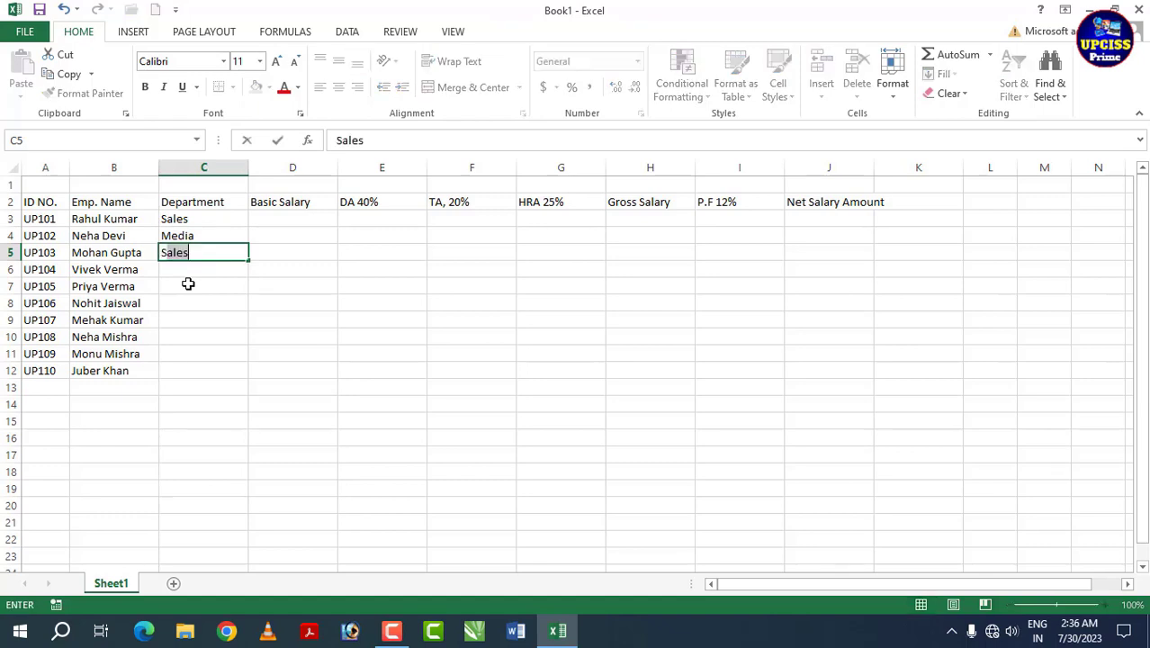
pyautogui.press('Return')
pyautogui.write('acct')
pyautogui.press('Return')
pyautogui.write('Media')
pyautogui.press('Return')
pyautogui.write('acct Sales acct Media Sales')
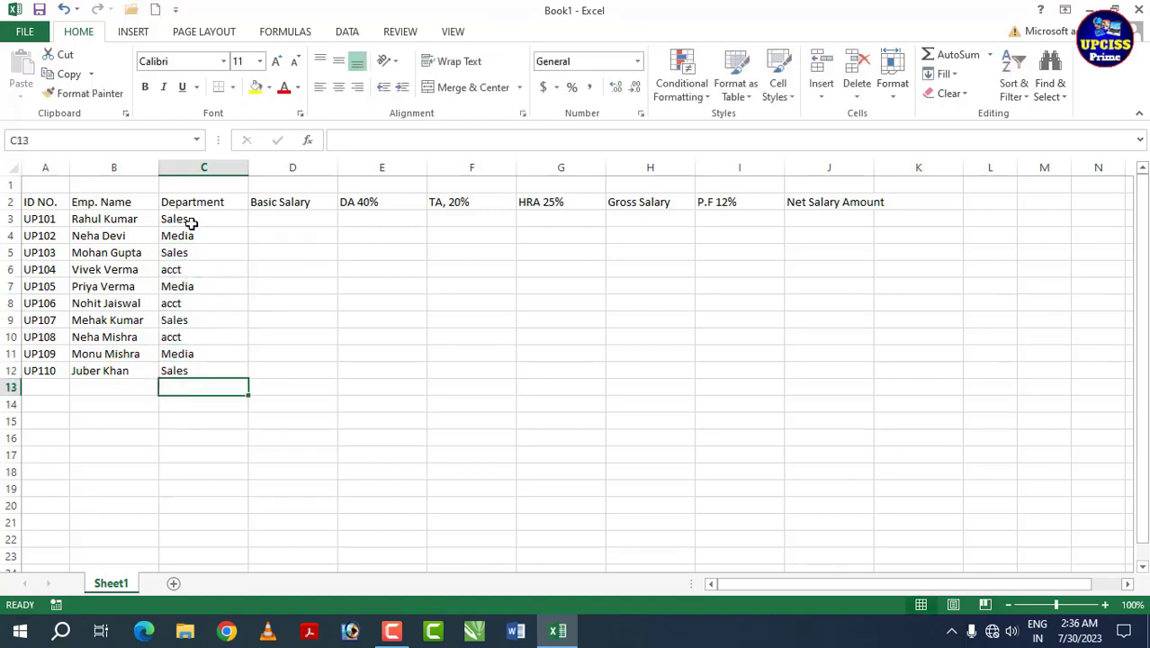
pyautogui.moveTo(187, 222); pyautogui.dragTo(191, 370)
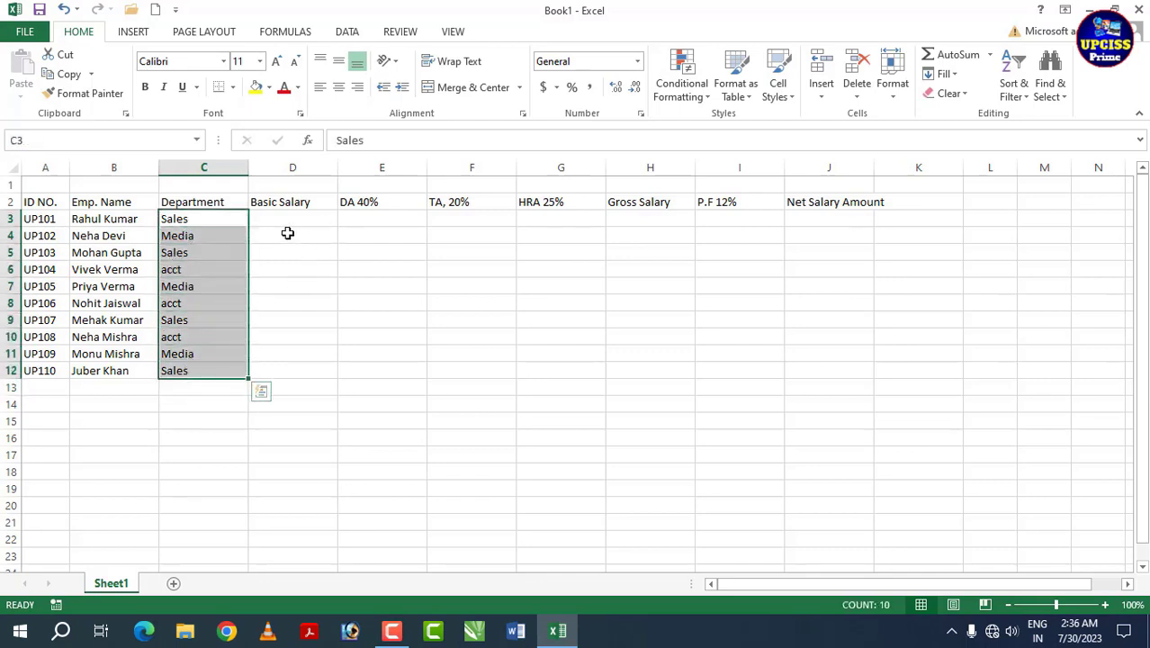
pyautogui.moveTo(283, 224); pyautogui.dragTo(290, 369)
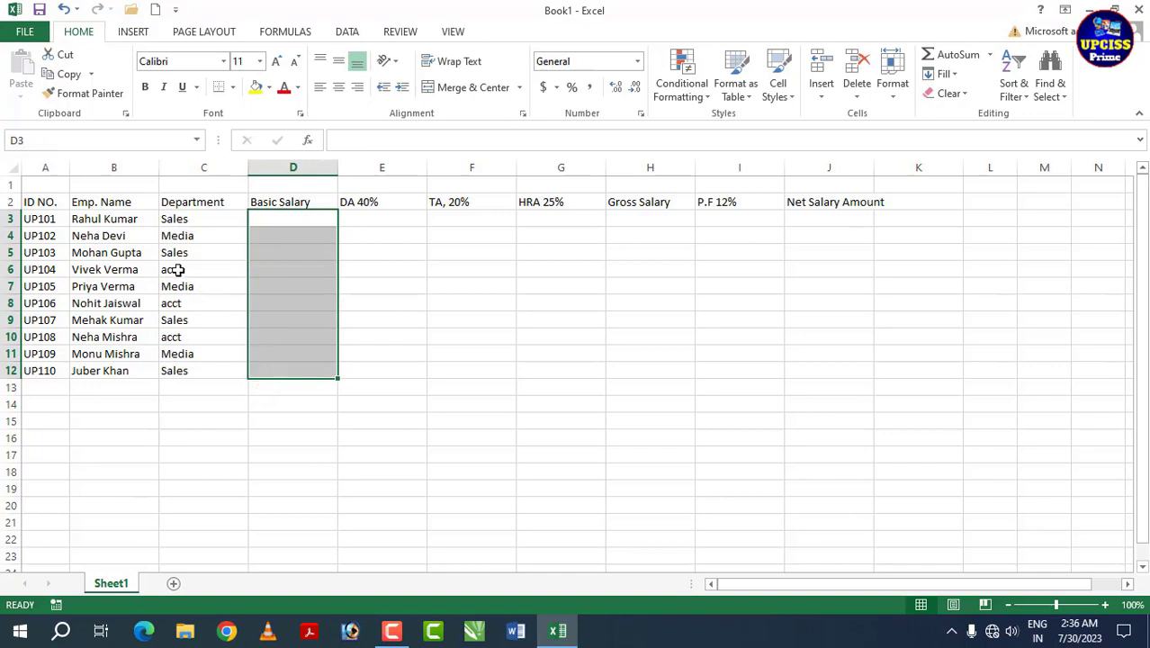
# Step: Enter basic salaries 25000, 30000, 29000, 20000, 35000, 25000, 18500, 19000, 20000, 25000 in D3:D12
pyautogui.click(292, 269)
pyautogui.moveTo(287, 220); pyautogui.dragTo(295, 369)
pyautogui.click(282, 223)
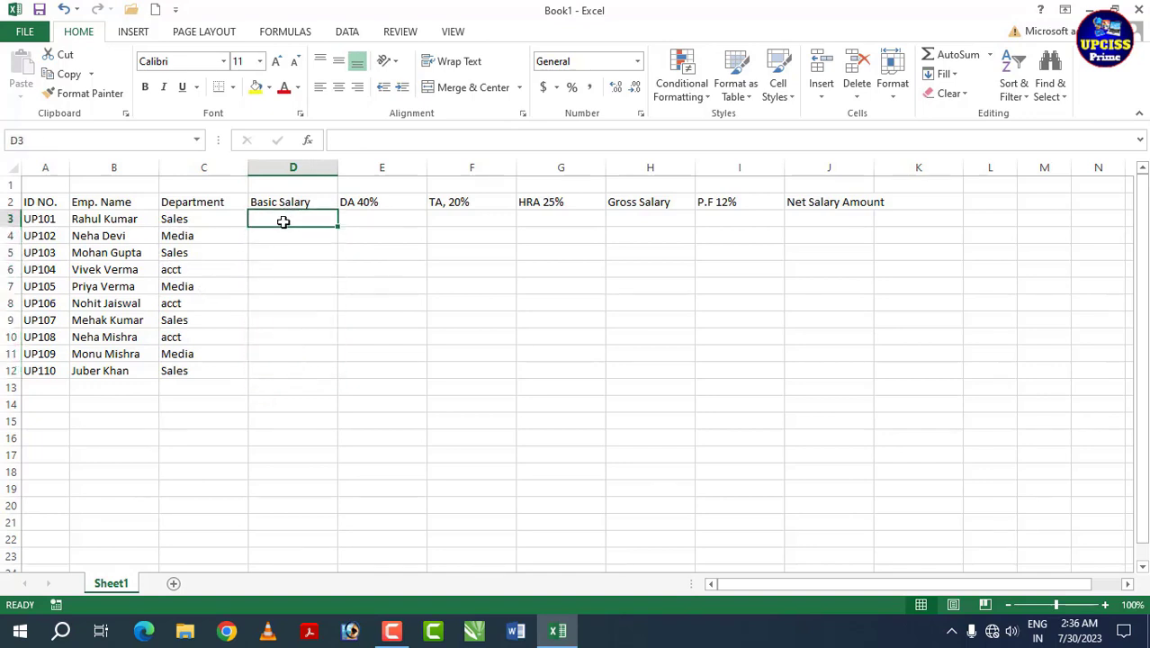
pyautogui.write('25000')
pyautogui.press('Return')
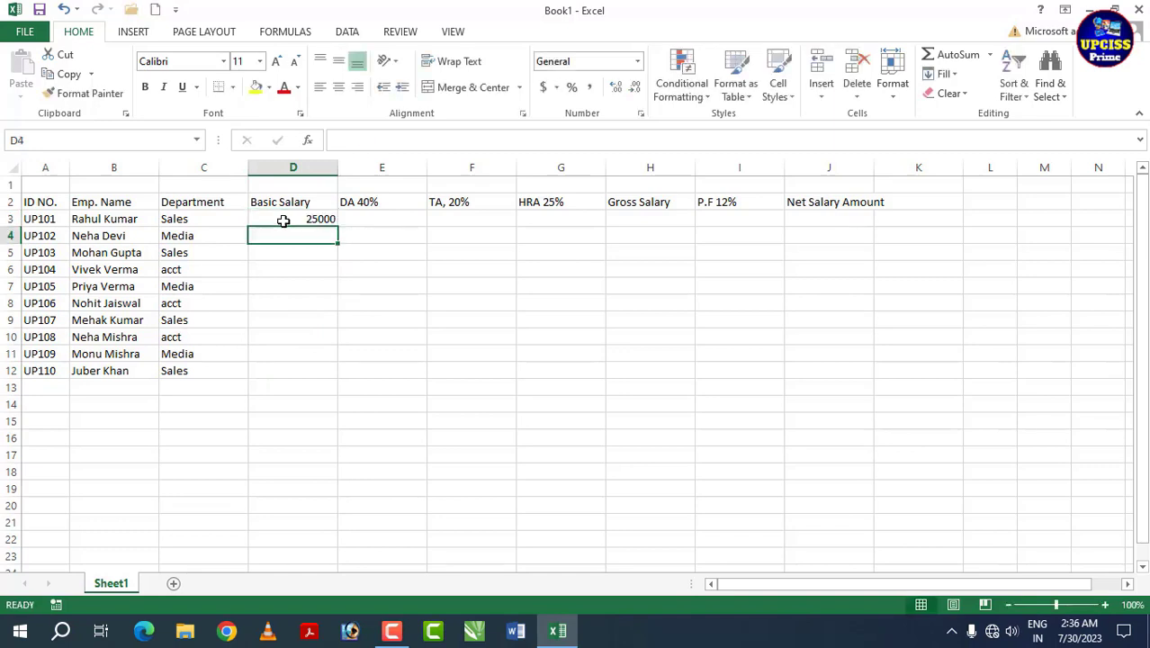
pyautogui.write('30000')
pyautogui.press('Return')
pyautogui.write('29000')
pyautogui.press('Return')
pyautogui.write('20000 35000 25000 ')
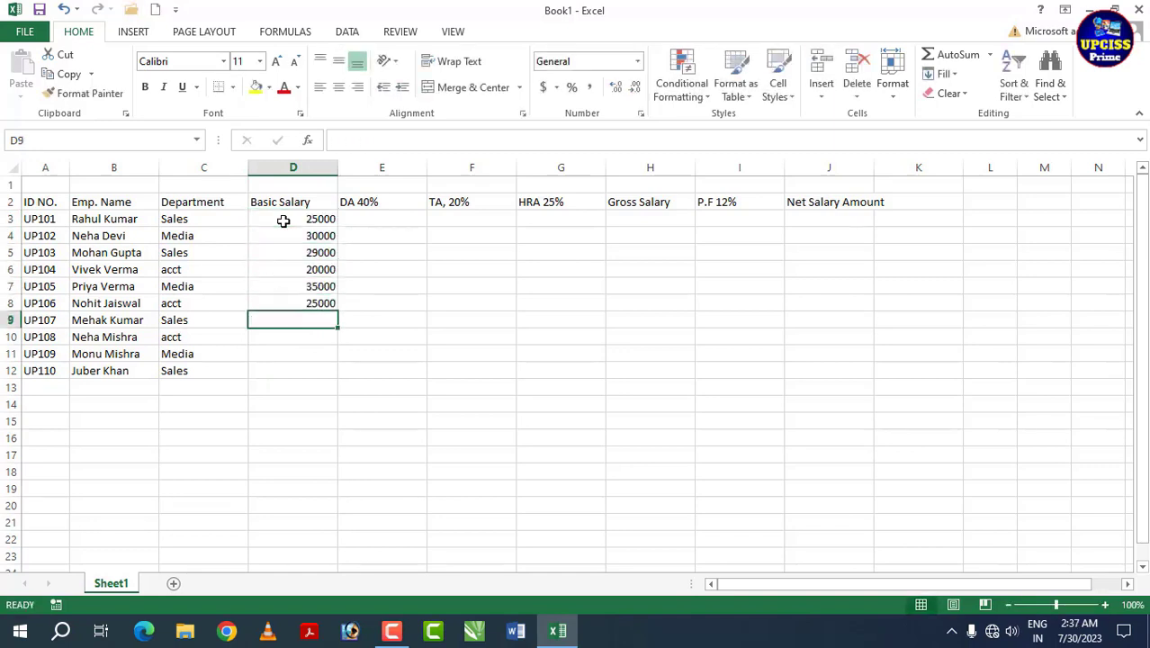
pyautogui.write('18500 19000 20000 250000')
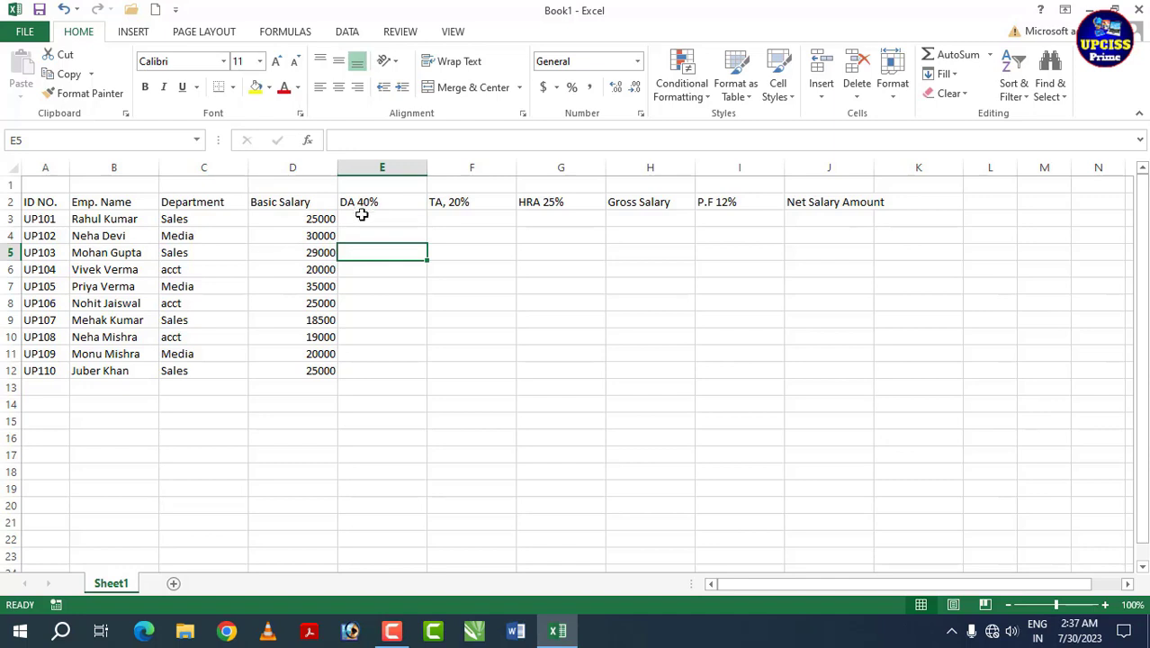
pyautogui.click(365, 219)
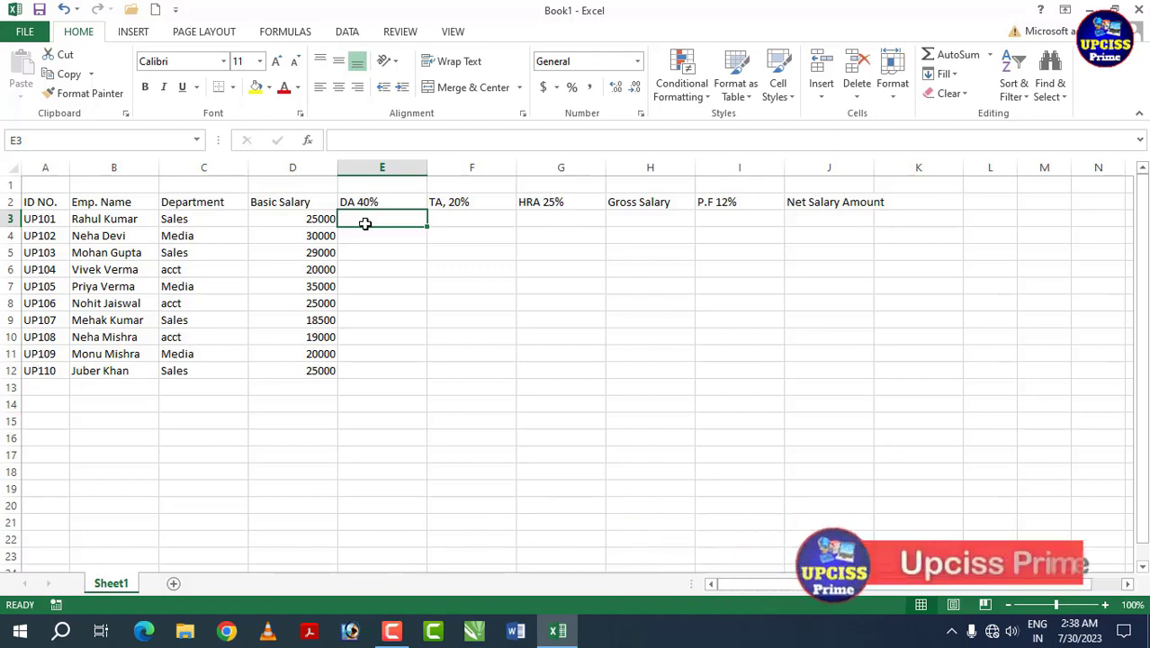
# Step: Enter =D3*40% in E3 and fill it down to E12 for every employee's DA
pyautogui.write('=')
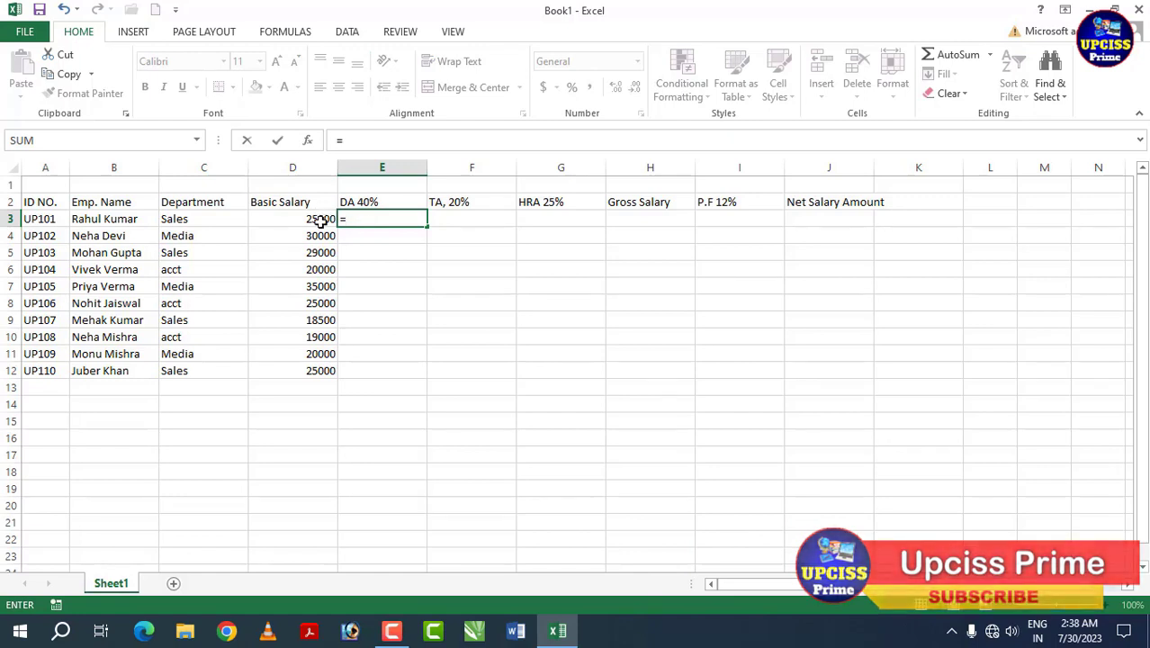
pyautogui.click(320, 221)
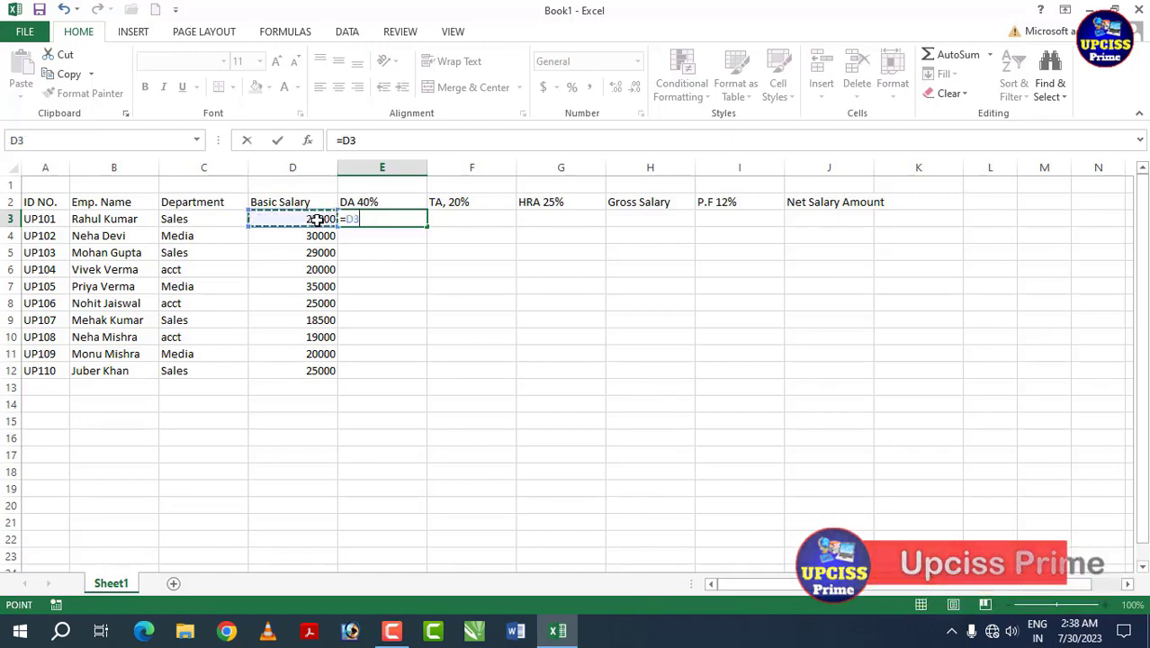
pyautogui.write('*')
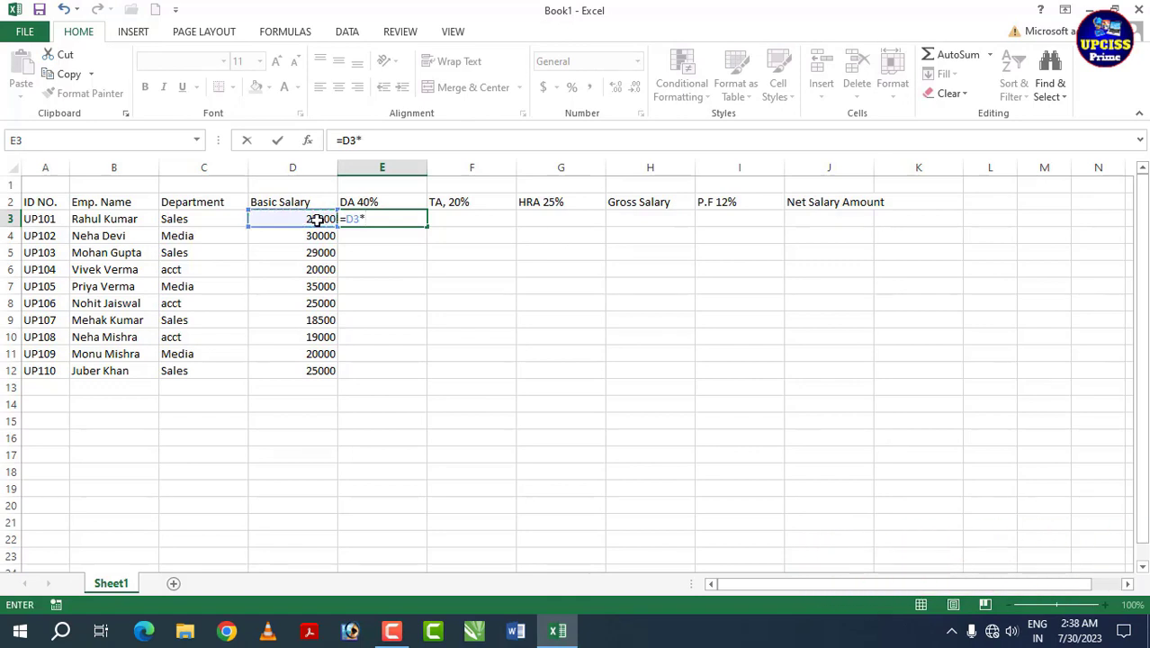
pyautogui.write('40%')
pyautogui.press('Return')
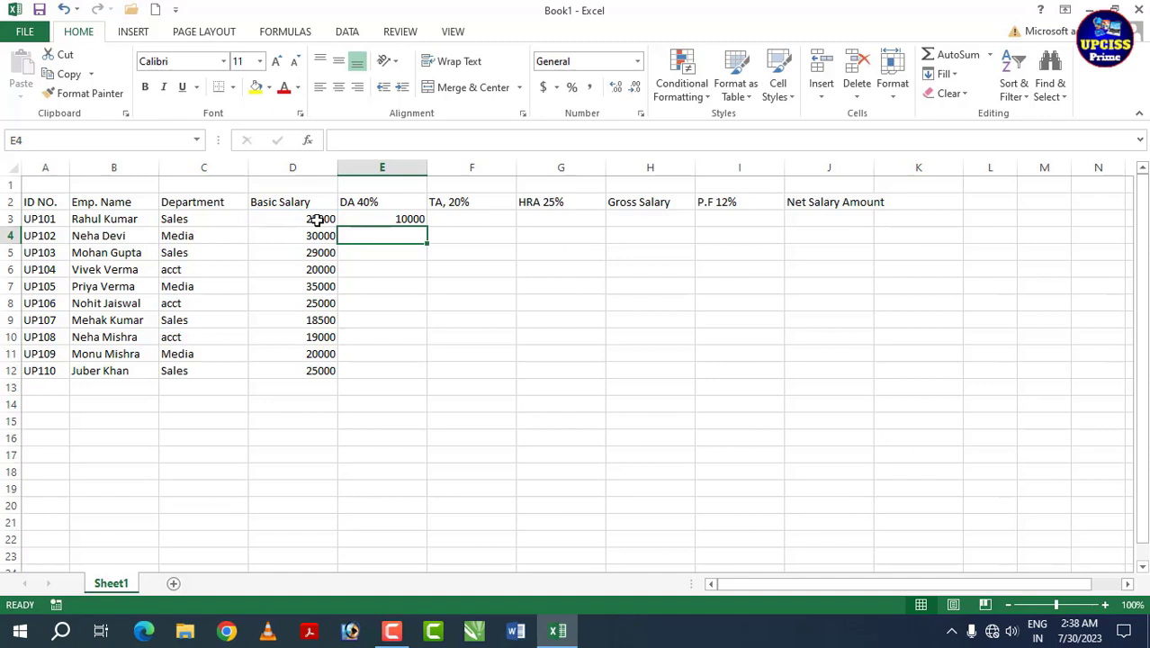
pyautogui.click(380, 219)
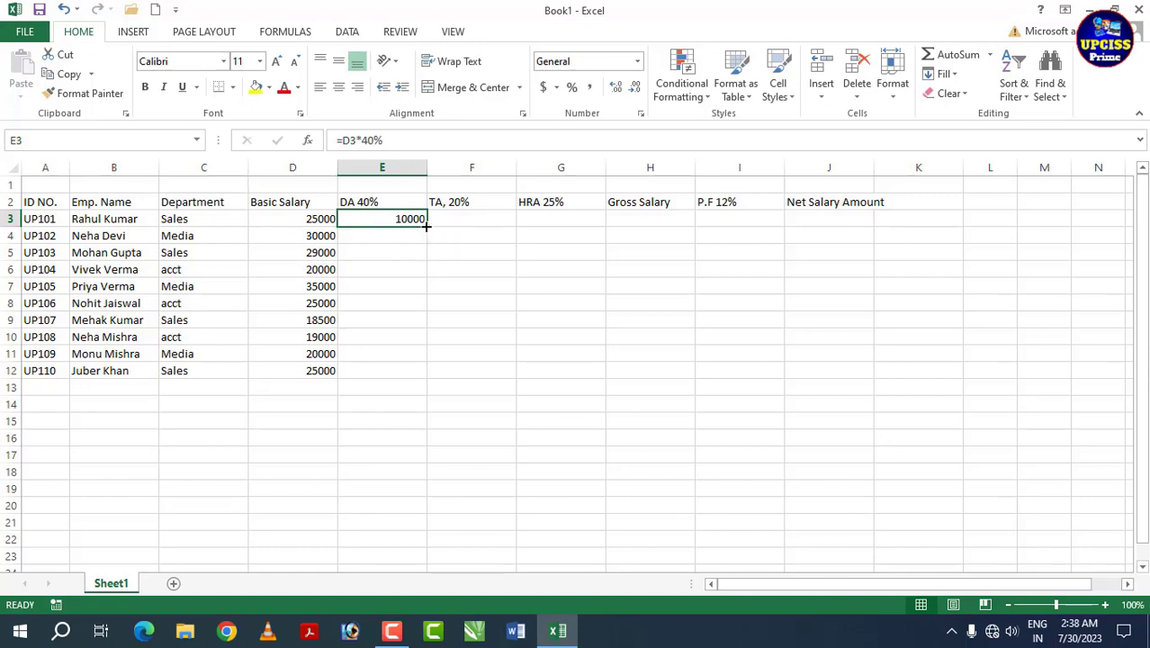
pyautogui.moveTo(428, 226); pyautogui.dragTo(430, 376)
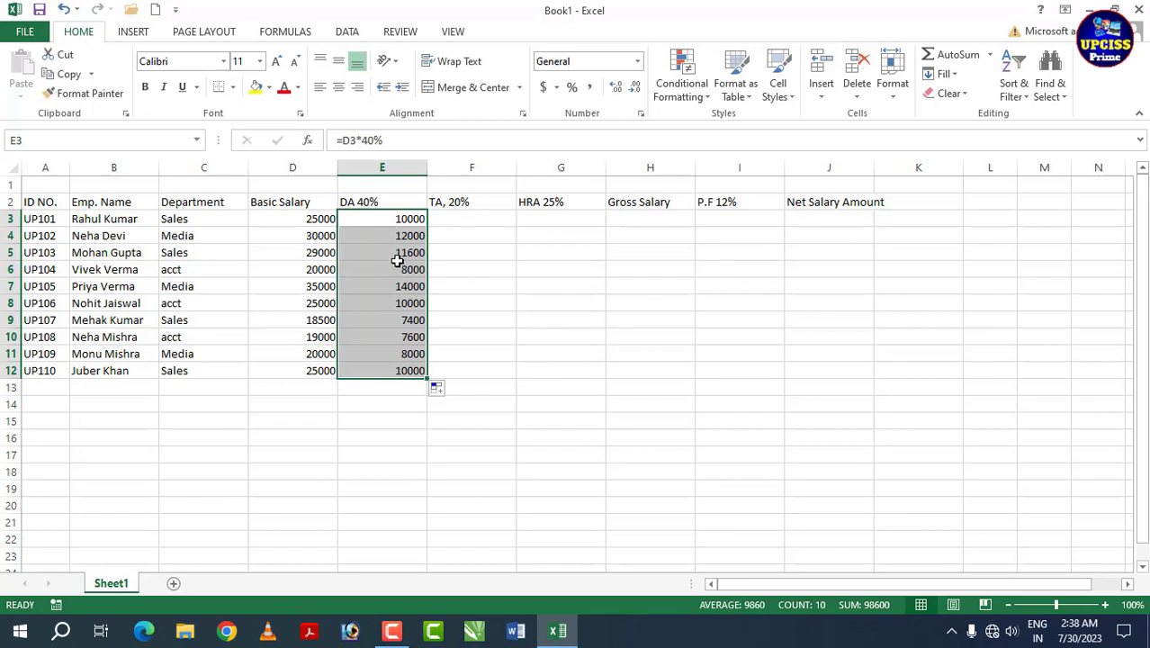
pyautogui.click(398, 335)
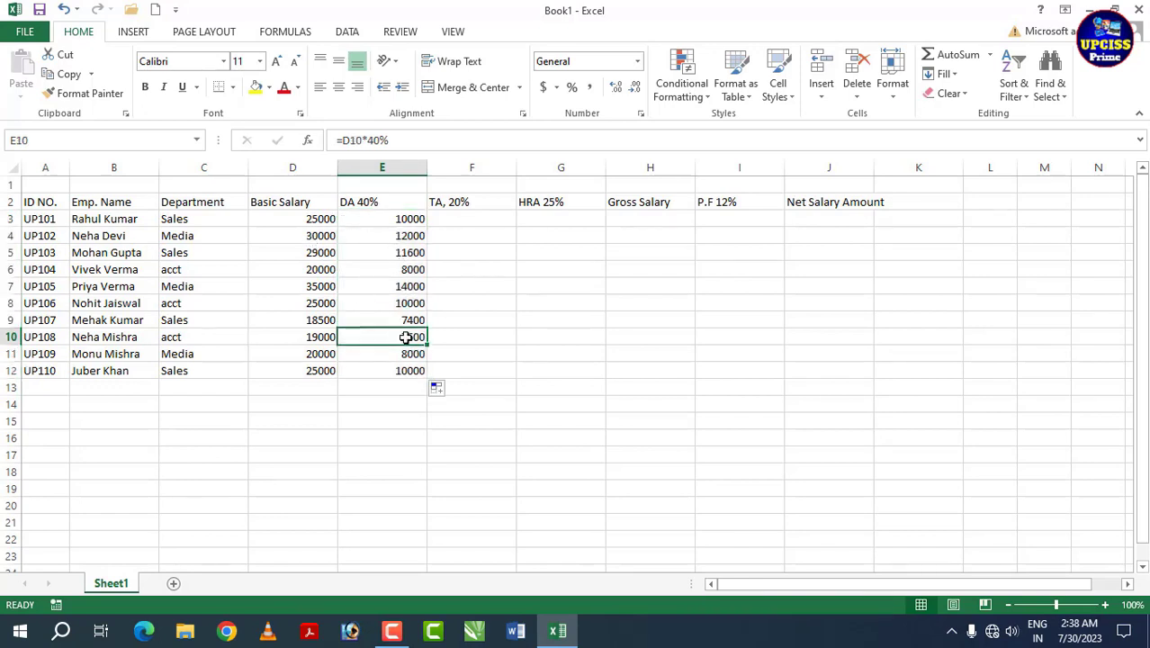
pyautogui.click(403, 370)
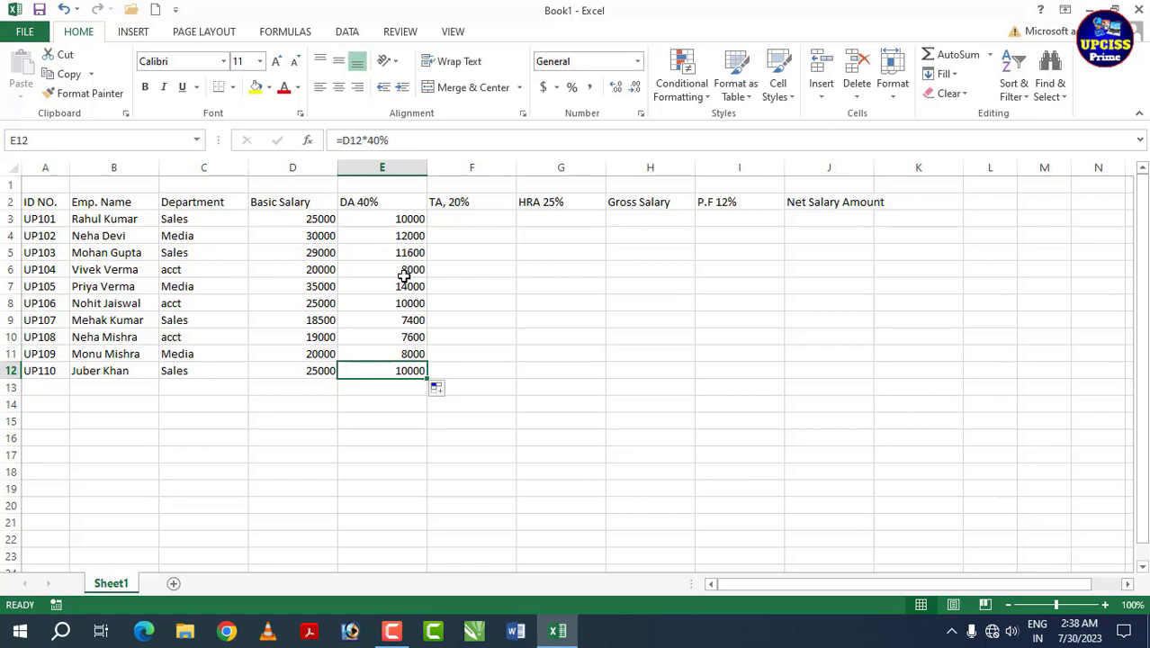
pyautogui.moveTo(405, 219); pyautogui.dragTo(409, 387)
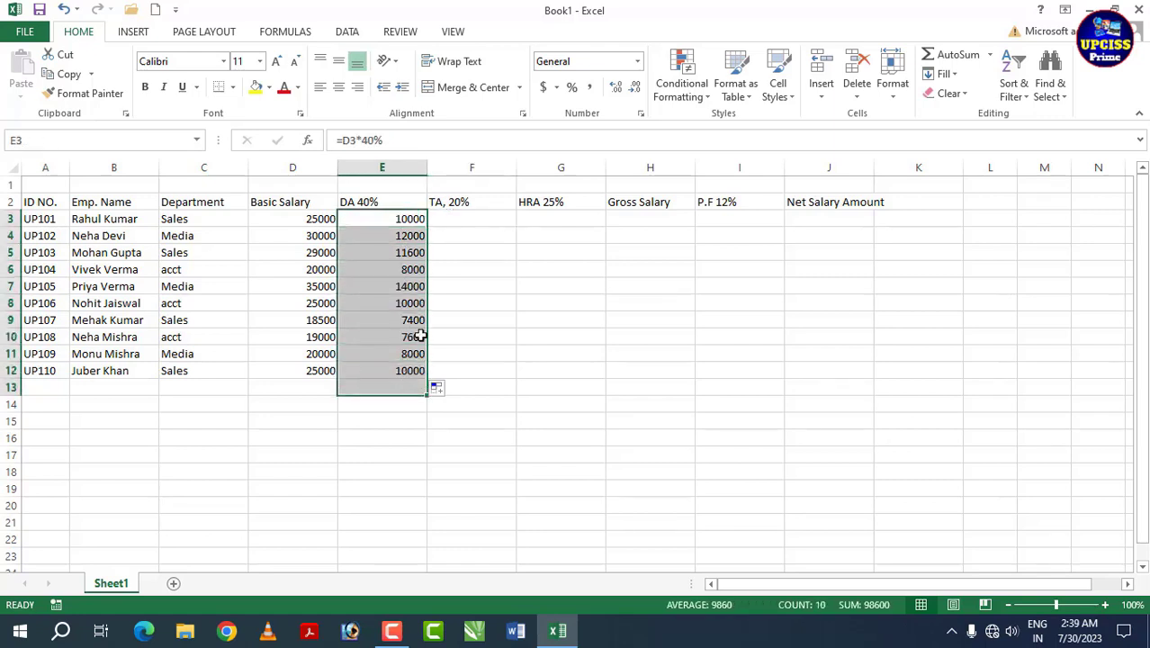
pyautogui.click(461, 252)
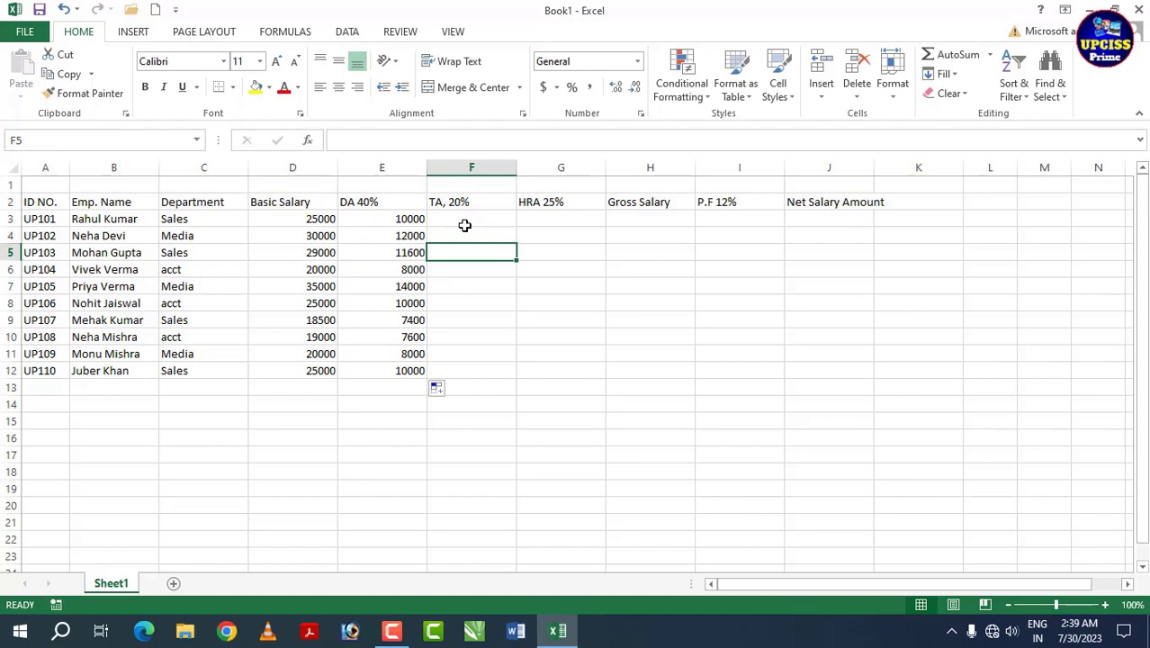
pyautogui.click(464, 223)
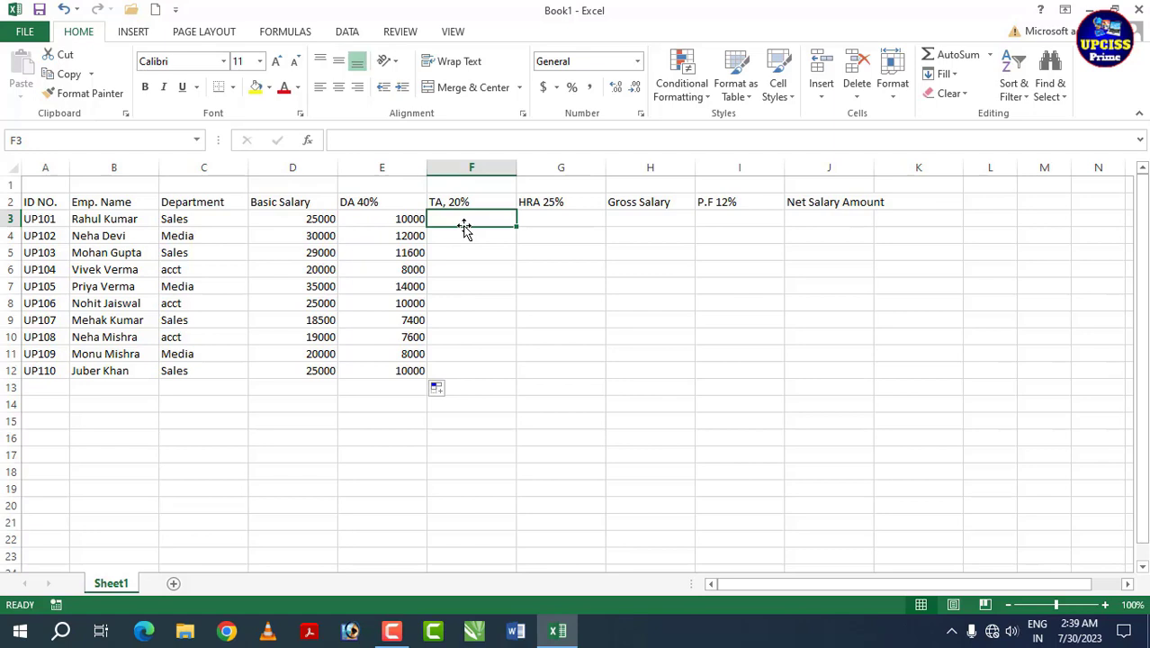
pyautogui.click(138, 217)
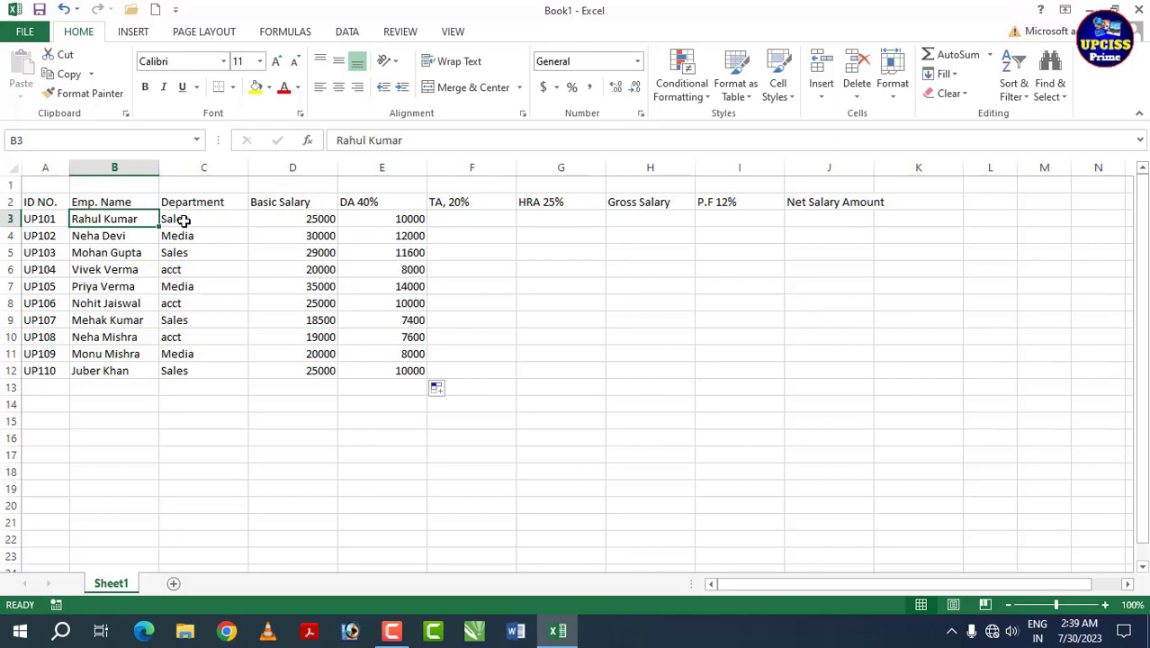
pyautogui.click(182, 220)
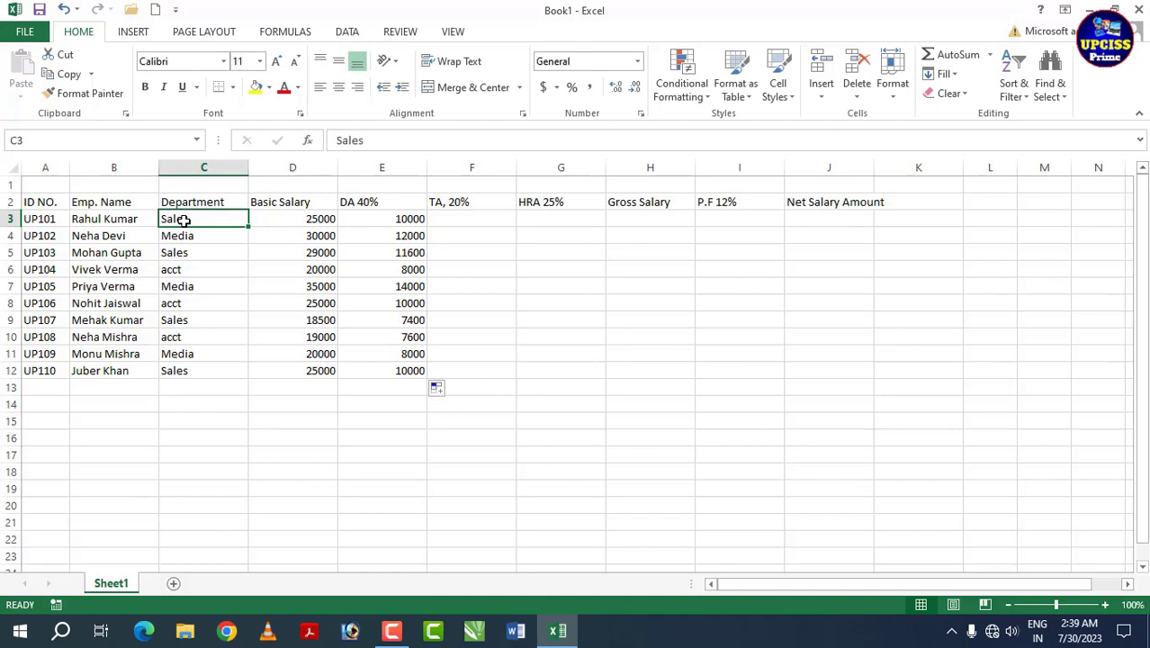
pyautogui.click(441, 222)
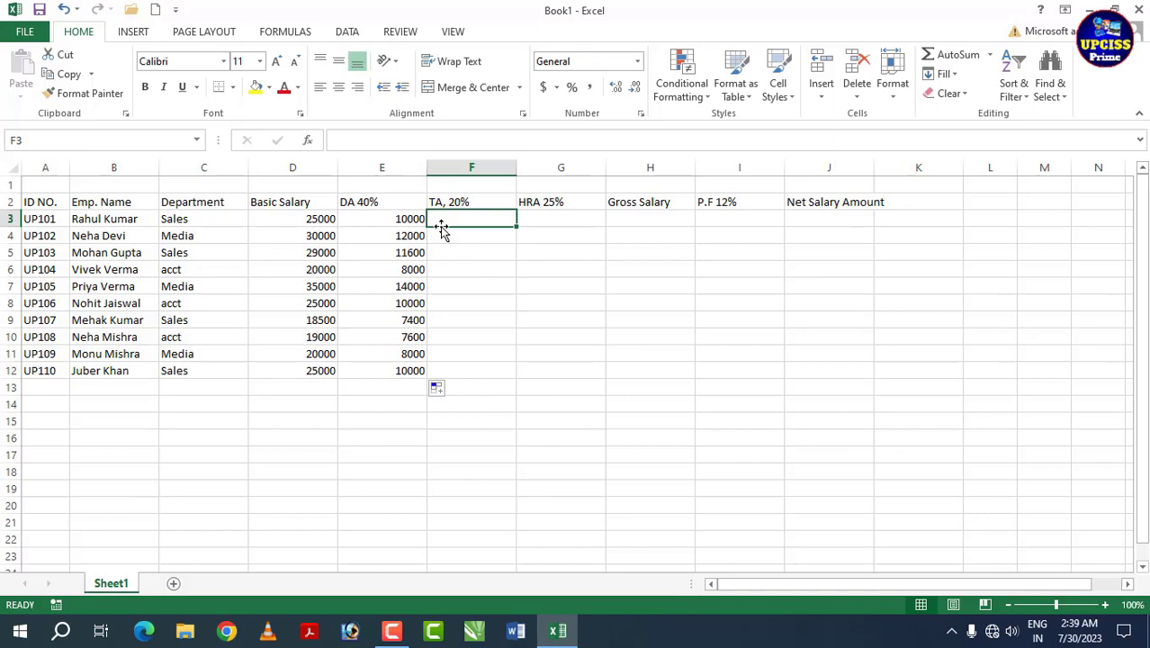
# Step: Enter =D3*20% in F3 and fill it down to F12 for every employee's TA
pyautogui.write('=')
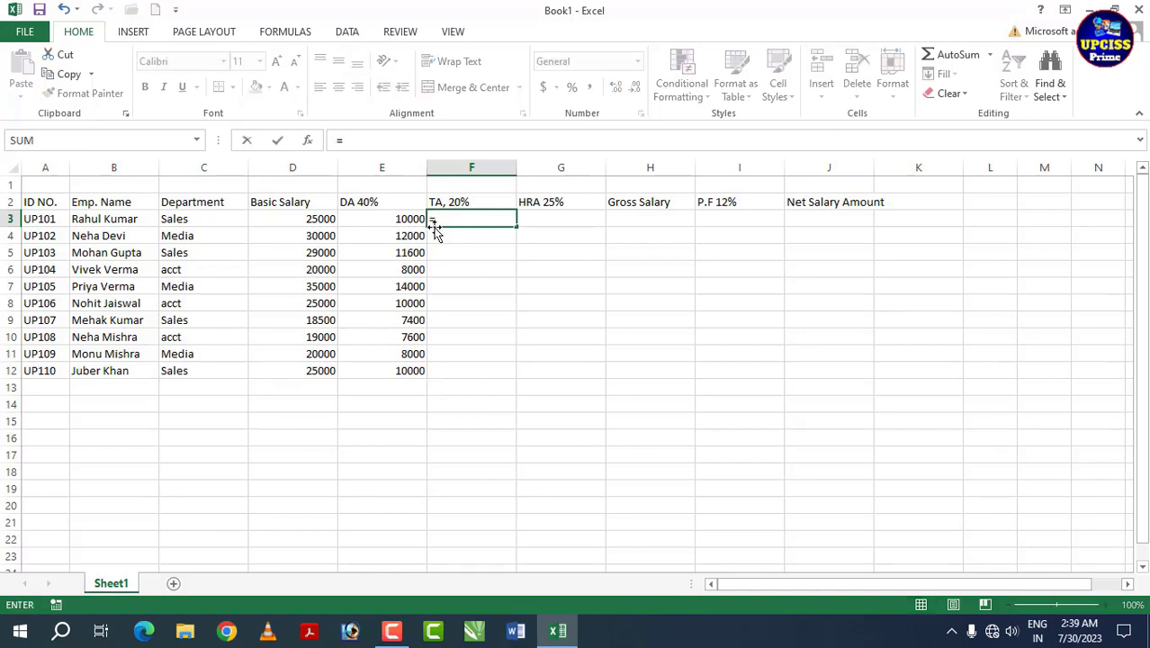
pyautogui.click(321, 222)
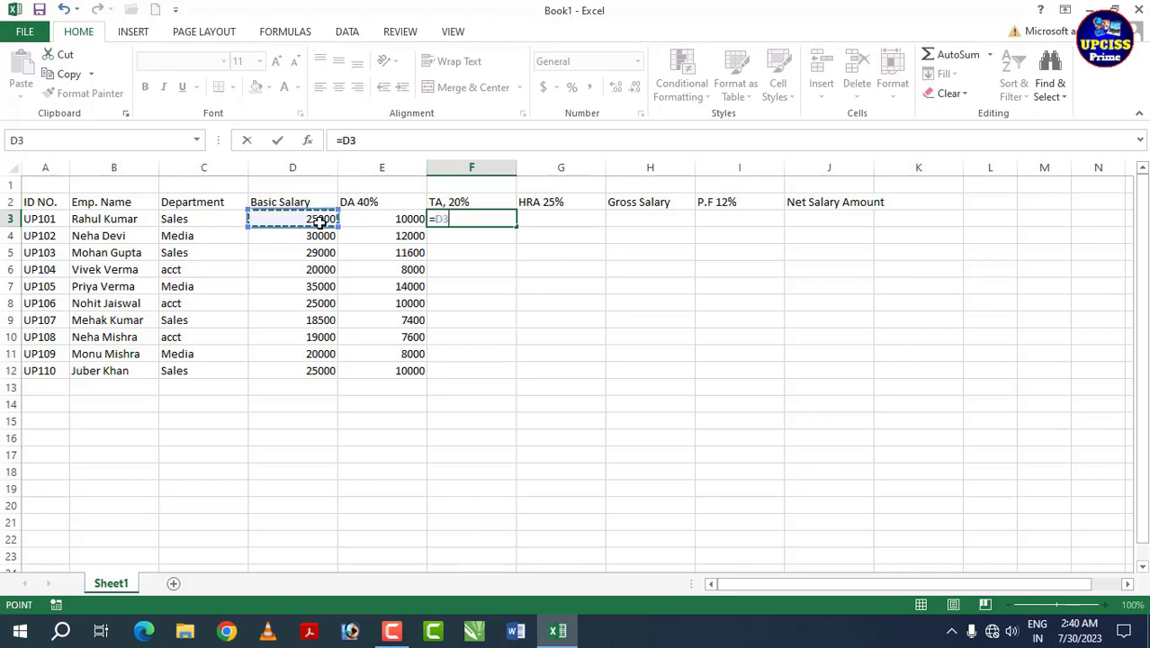
pyautogui.write('*')
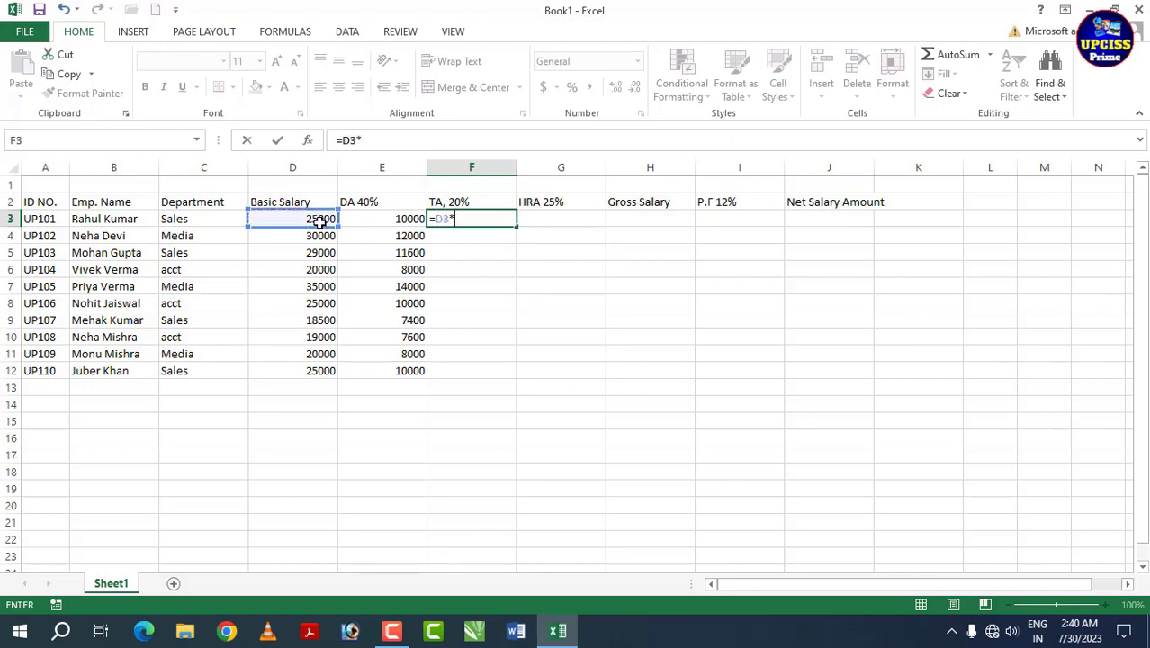
pyautogui.write('20%')
pyautogui.press('Return')
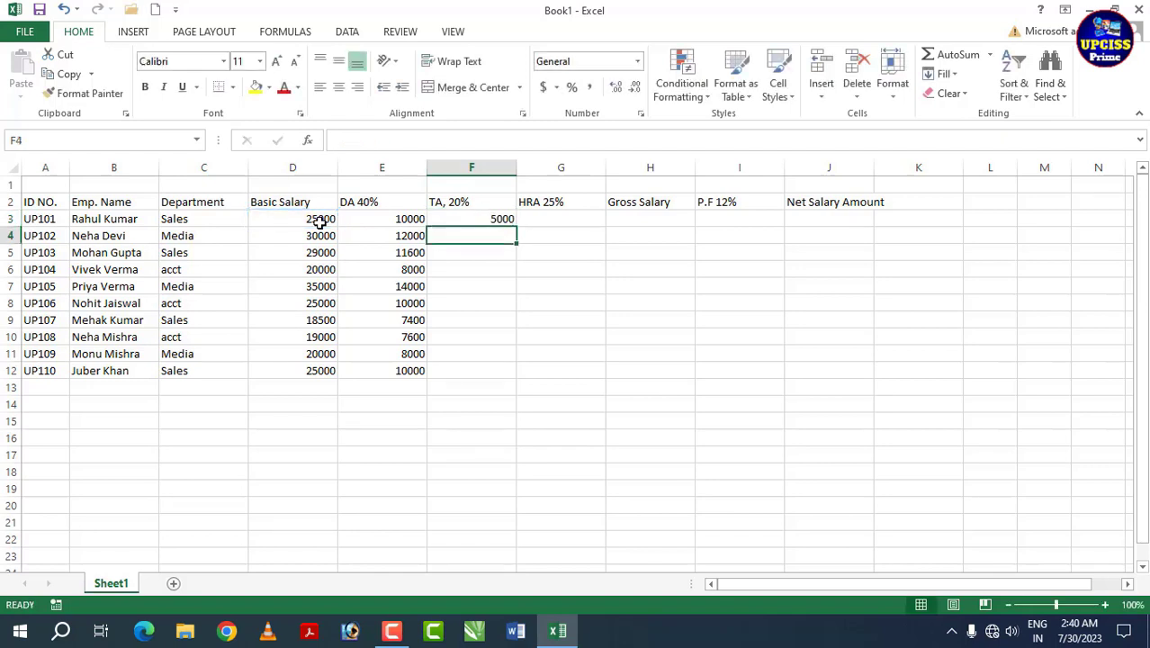
pyautogui.click(455, 218)
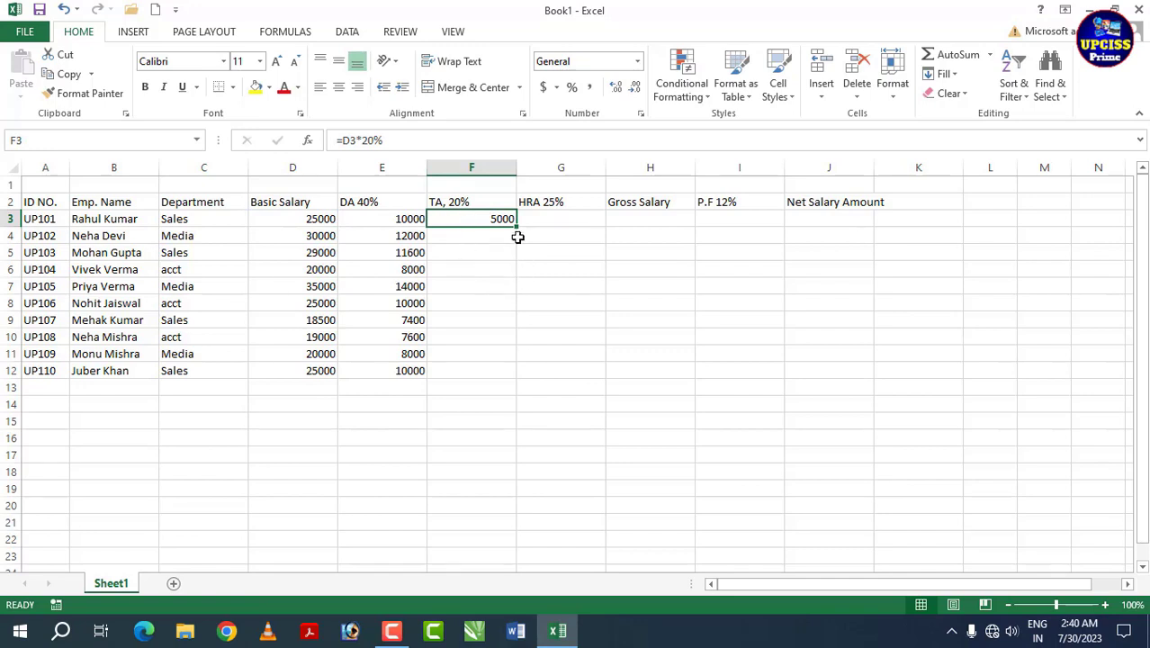
pyautogui.moveTo(518, 227); pyautogui.dragTo(518, 378)
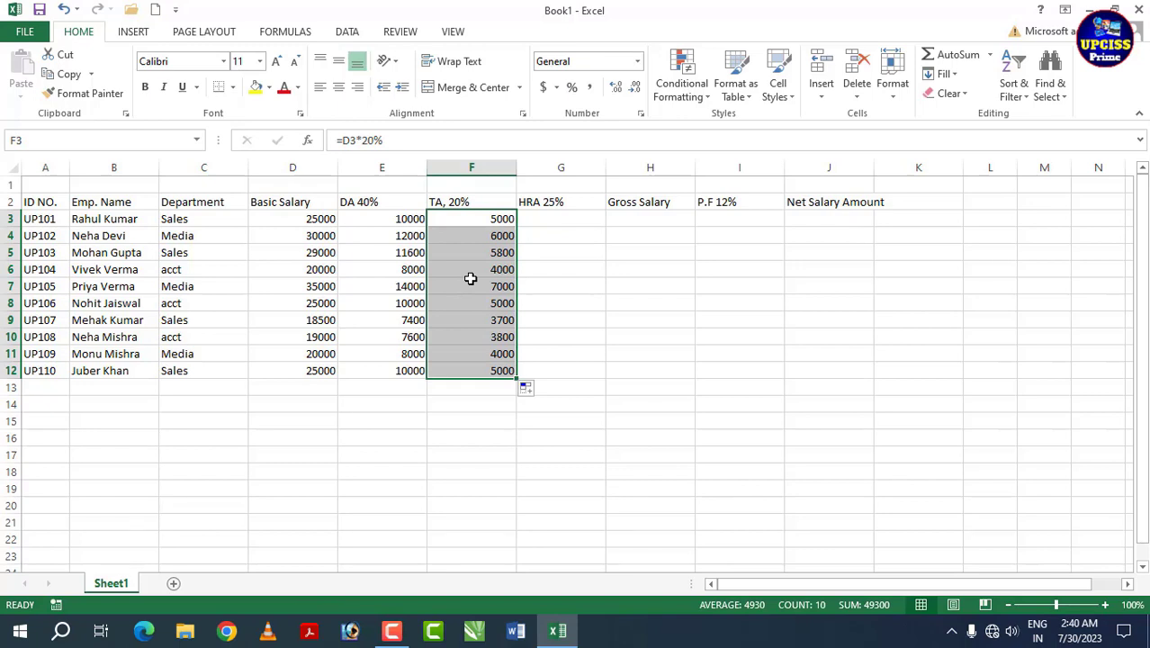
pyautogui.click(529, 255)
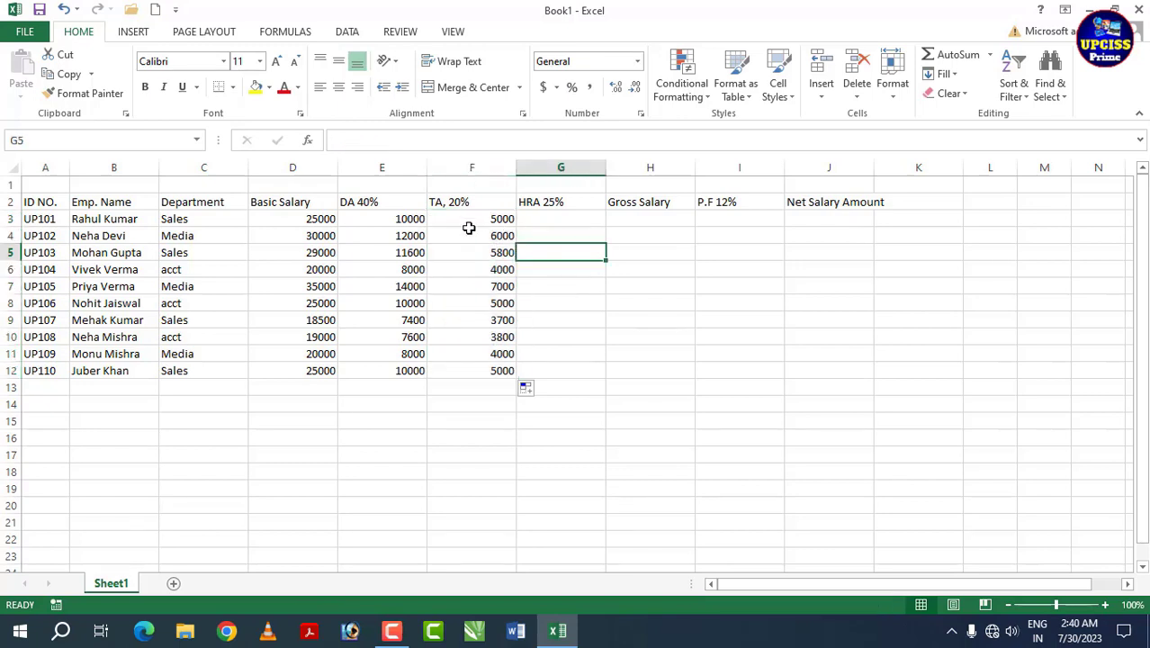
# Step: Select cell G3 under the HRA 25% heading to begin that column
pyautogui.click(551, 217)
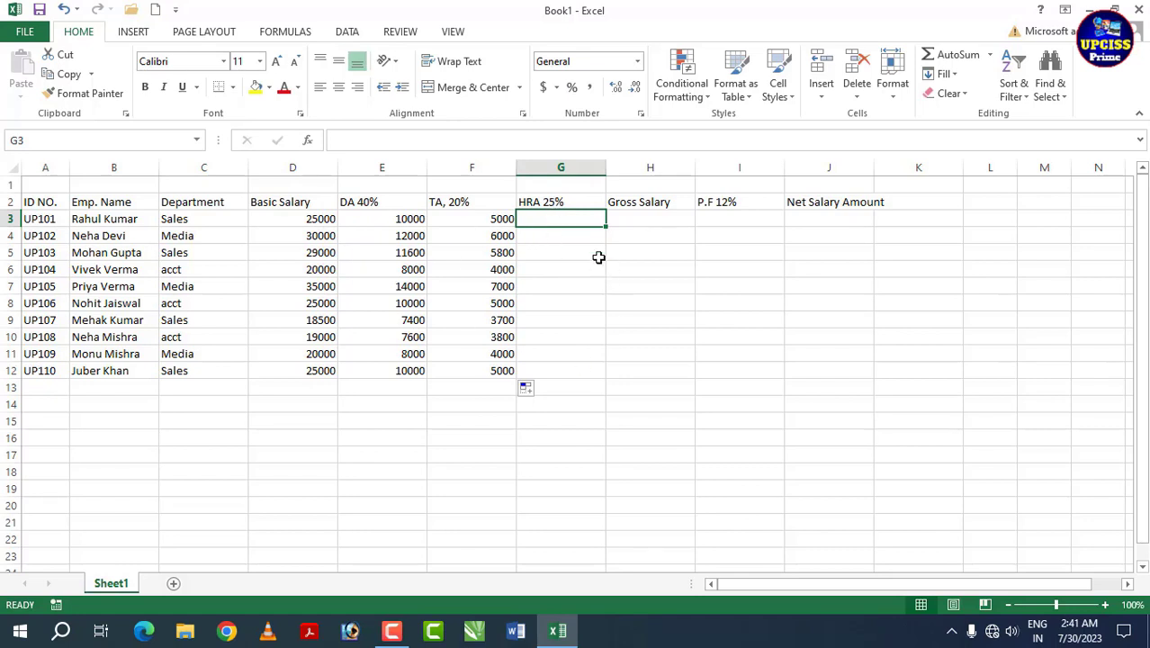
pyautogui.click(549, 202)
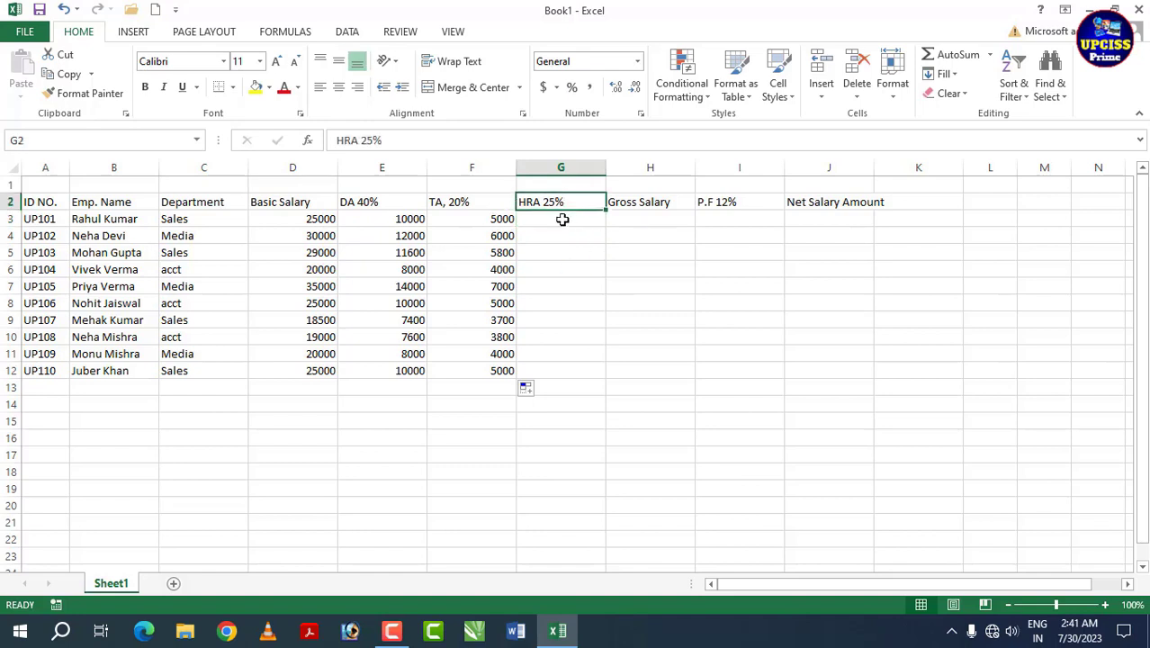
pyautogui.click(562, 219)
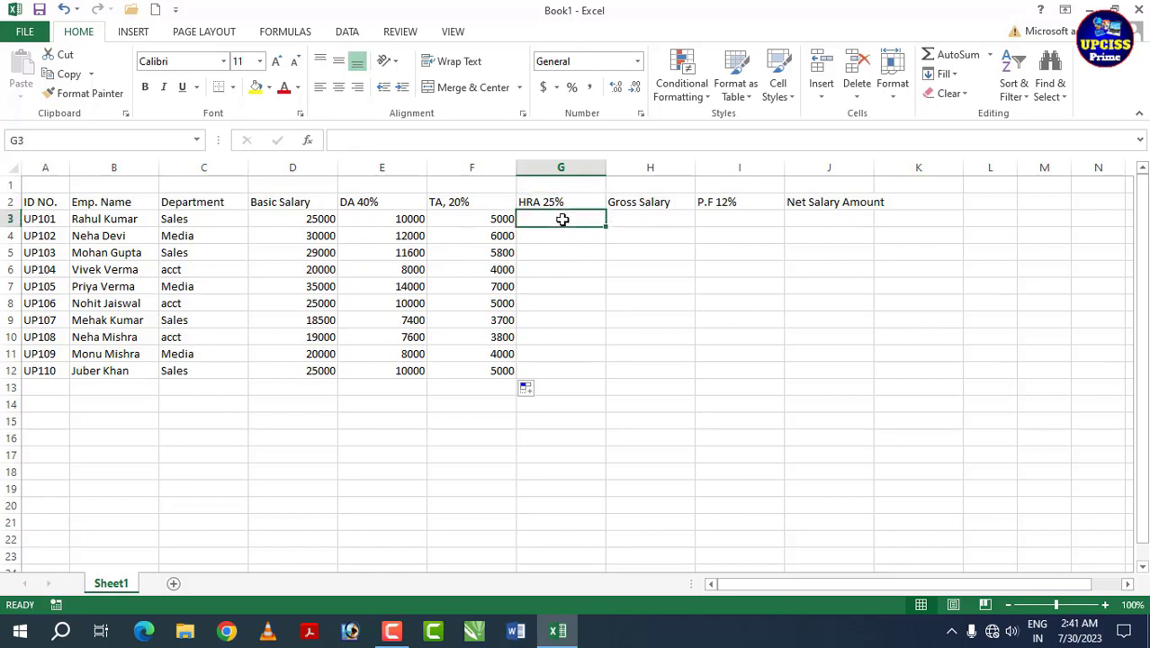
# Step: Enter =D3*25% in G3 and fill it down to G12 to get each HRA value
pyautogui.write('=')
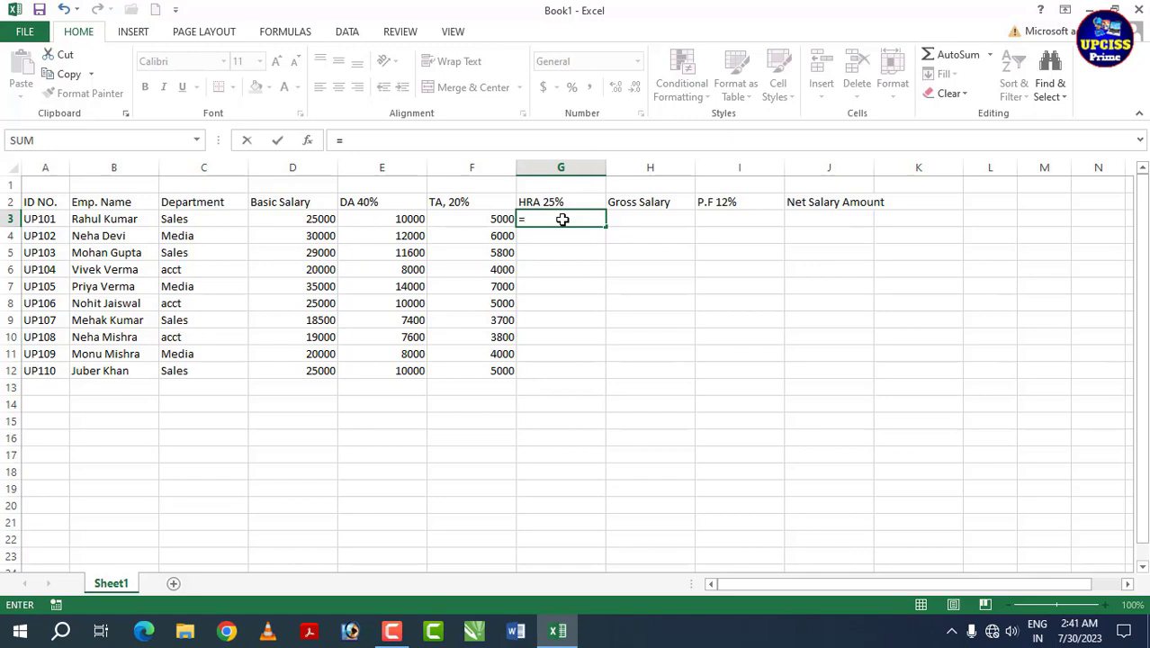
pyautogui.click(314, 218)
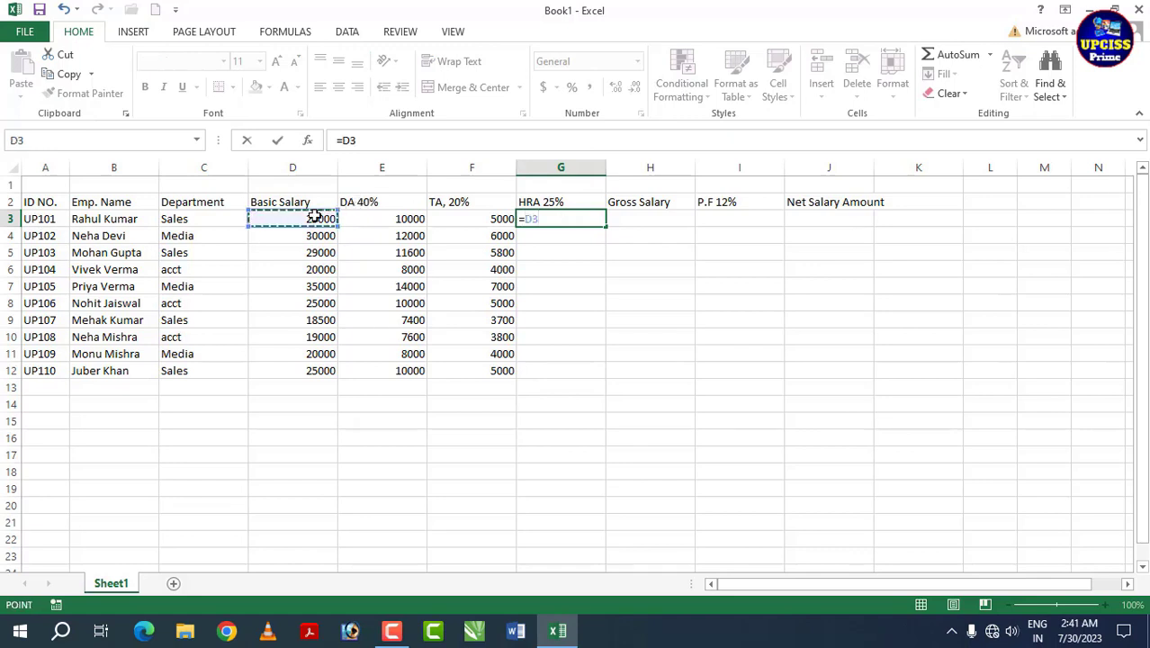
pyautogui.write('*')
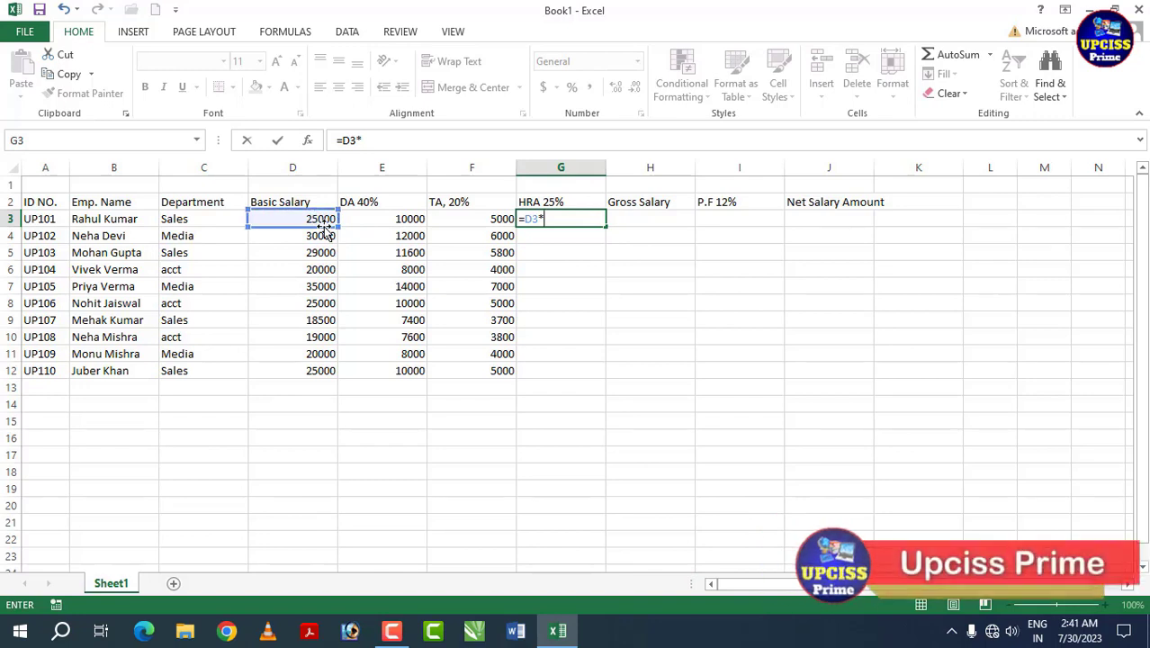
pyautogui.write('25%')
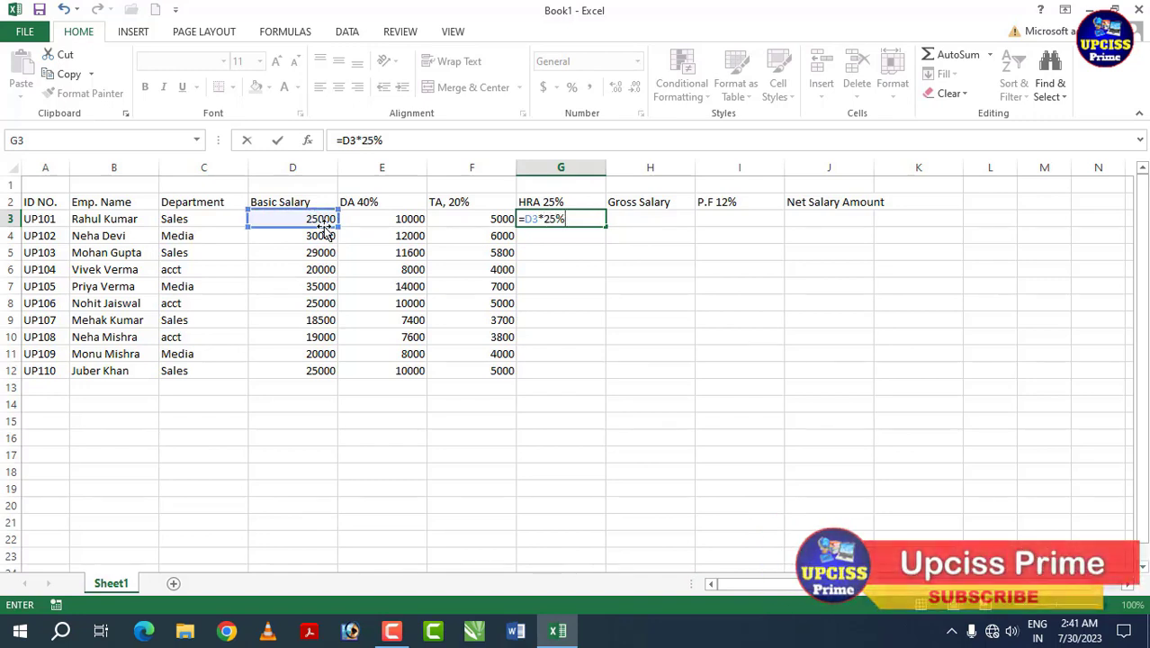
pyautogui.press('Return')
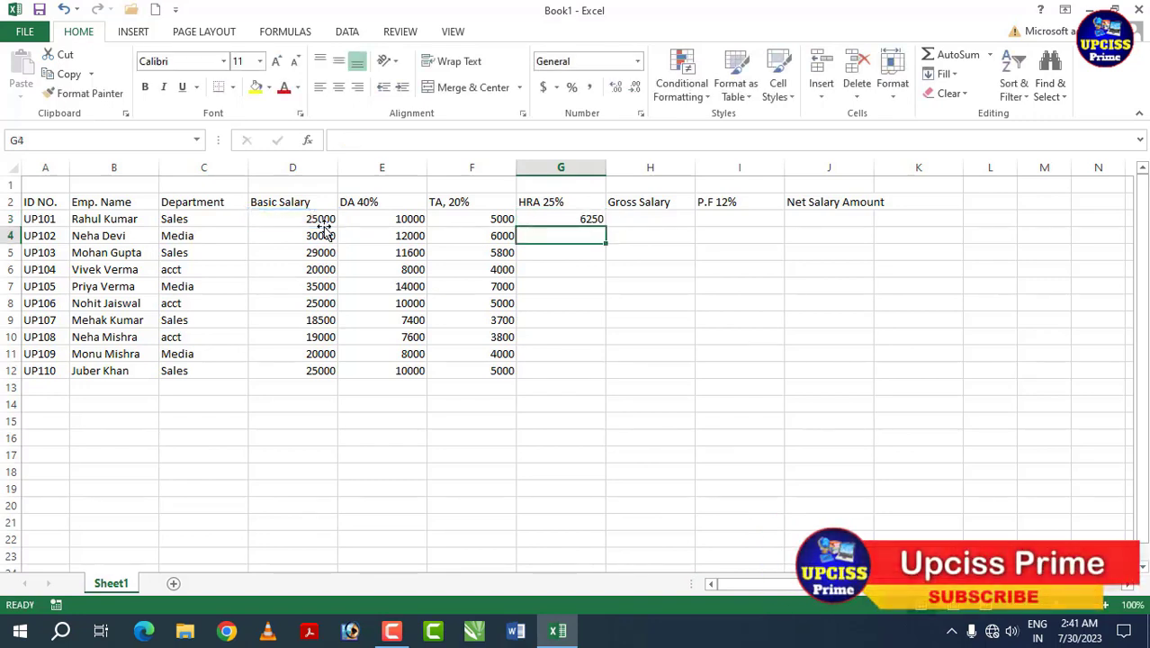
pyautogui.click(551, 221)
pyautogui.moveTo(603, 234); pyautogui.dragTo(595, 373)
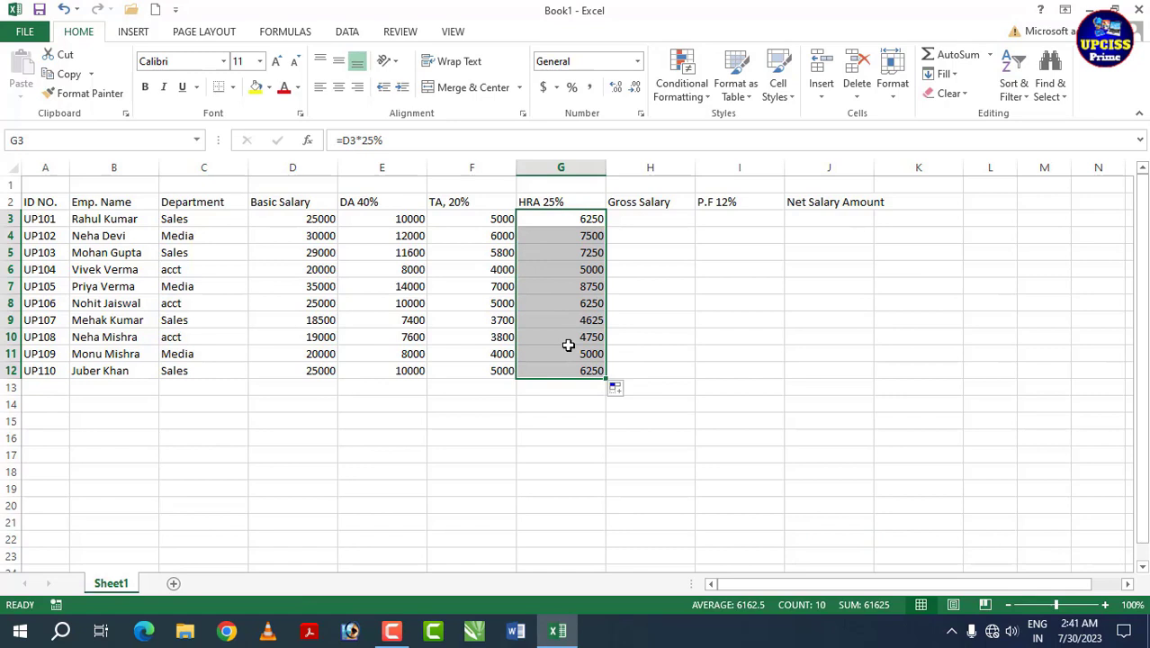
pyautogui.click(568, 343)
pyautogui.click(473, 205)
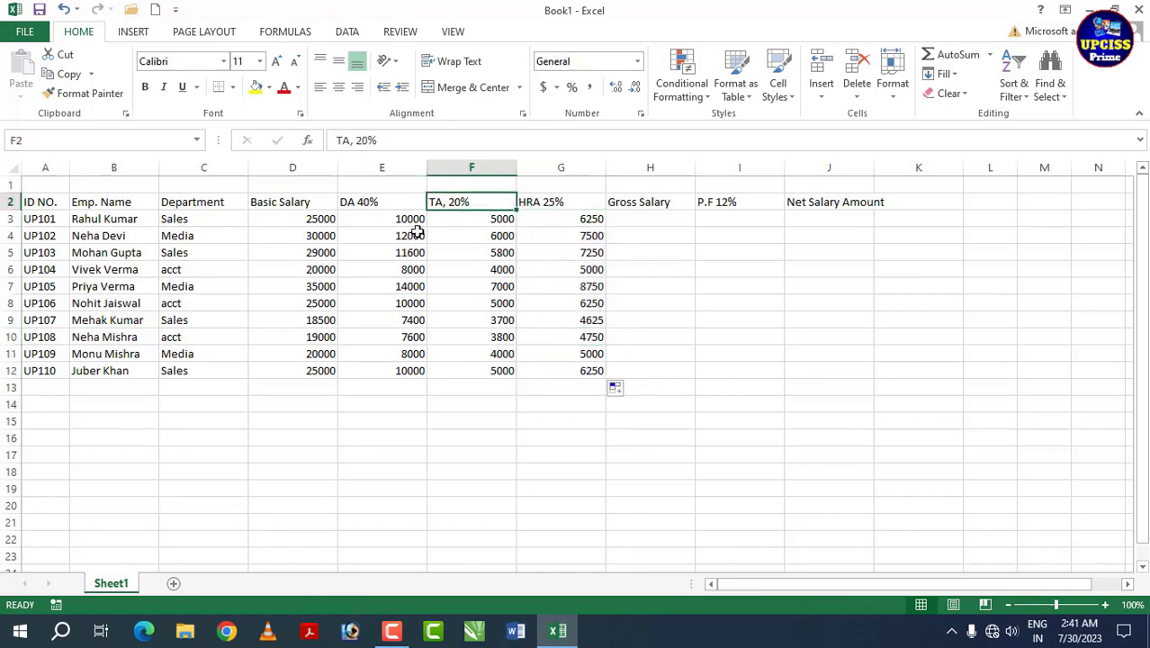
pyautogui.click(571, 205)
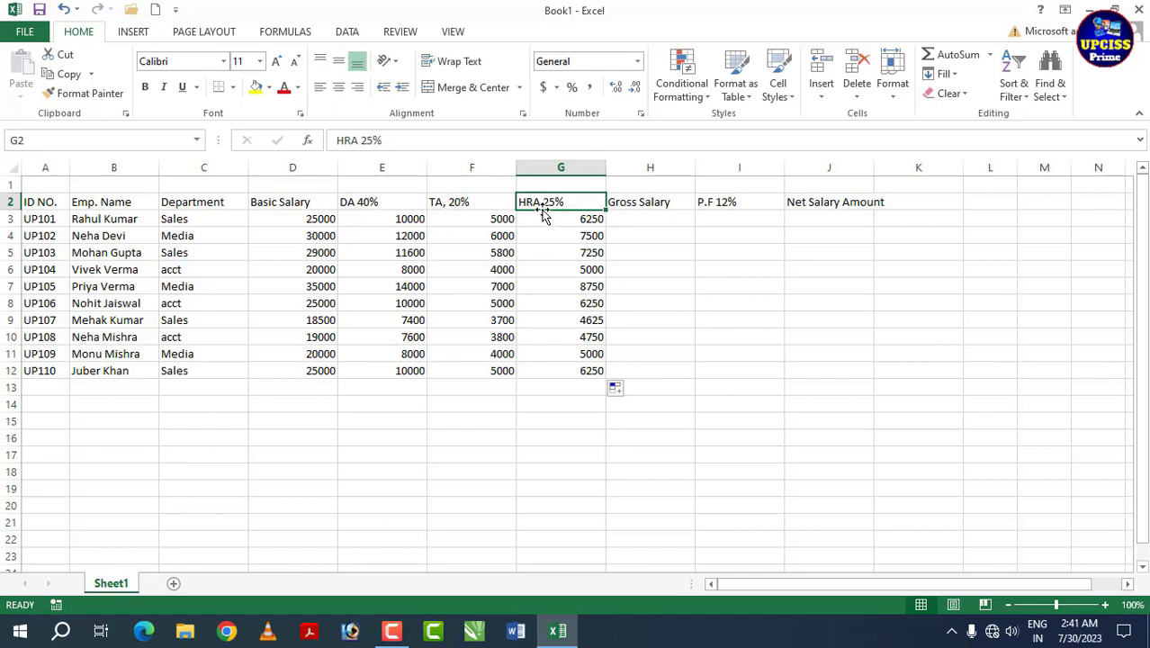
pyautogui.click(630, 217)
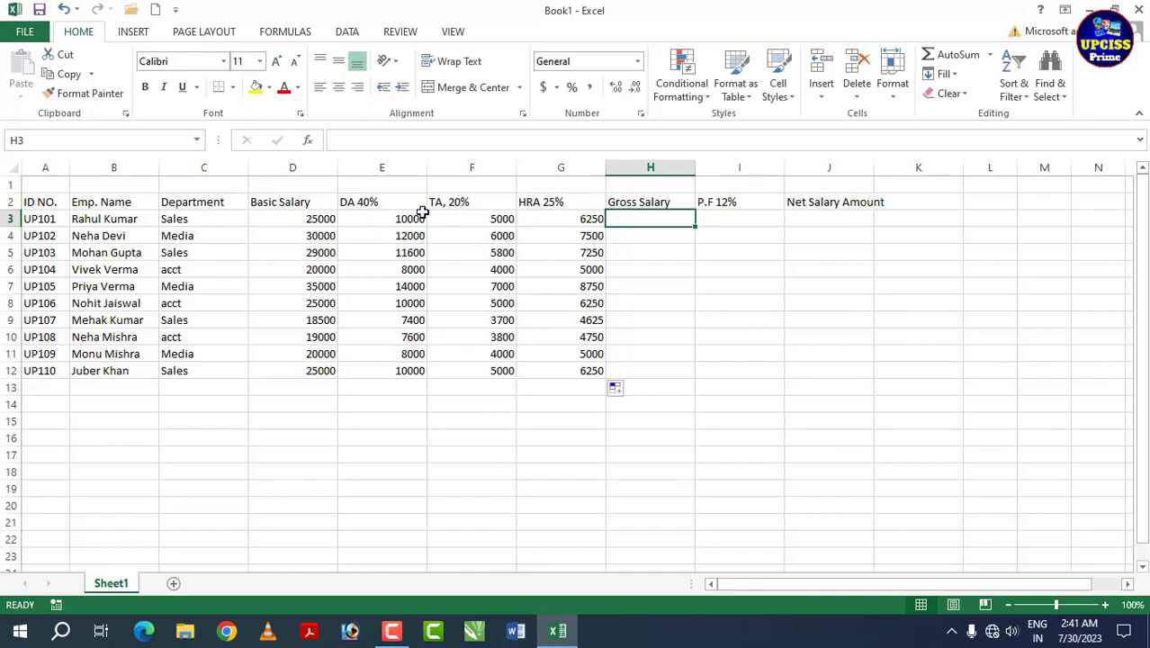
pyautogui.click(318, 221)
pyautogui.click(388, 226)
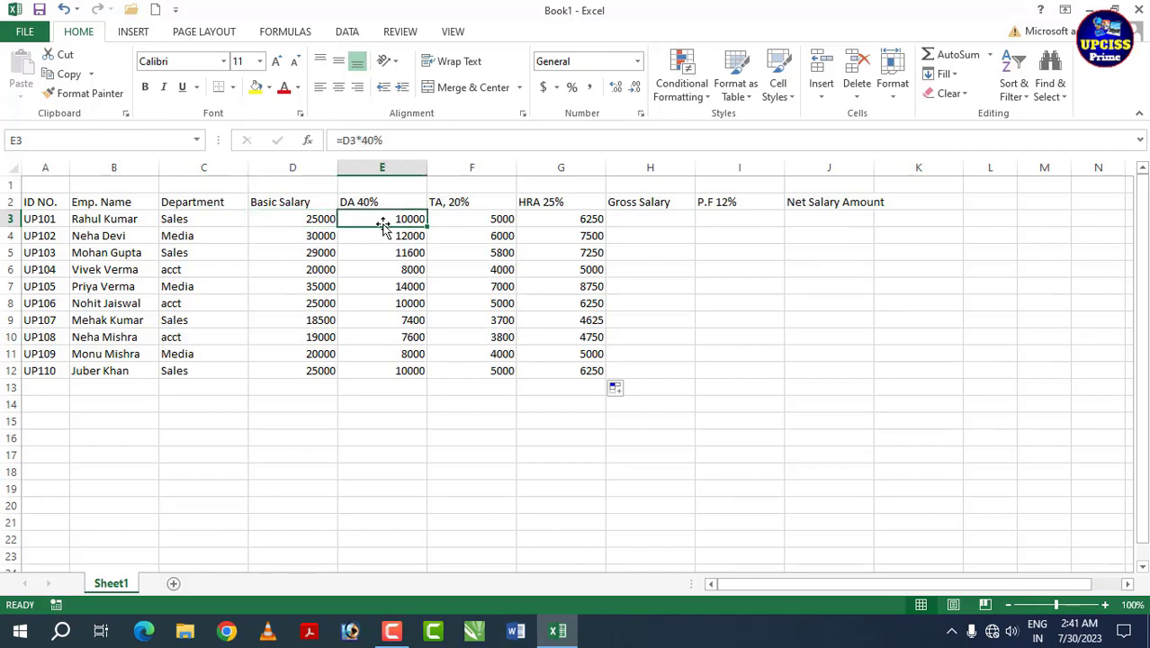
pyautogui.click(513, 219)
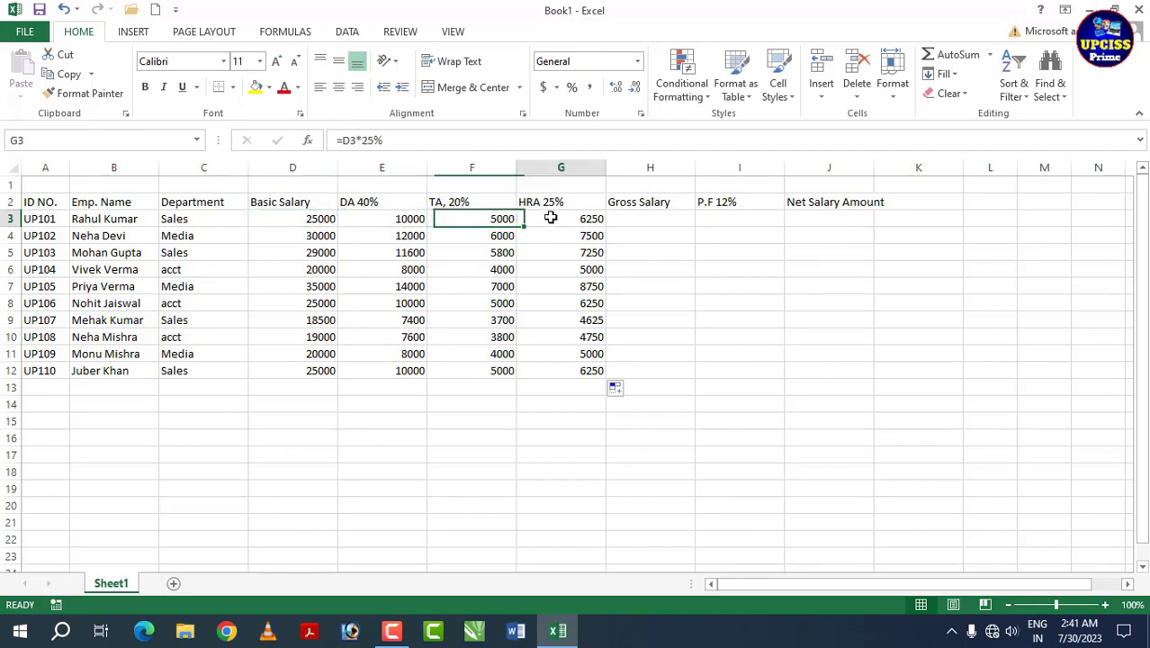
pyautogui.click(551, 219)
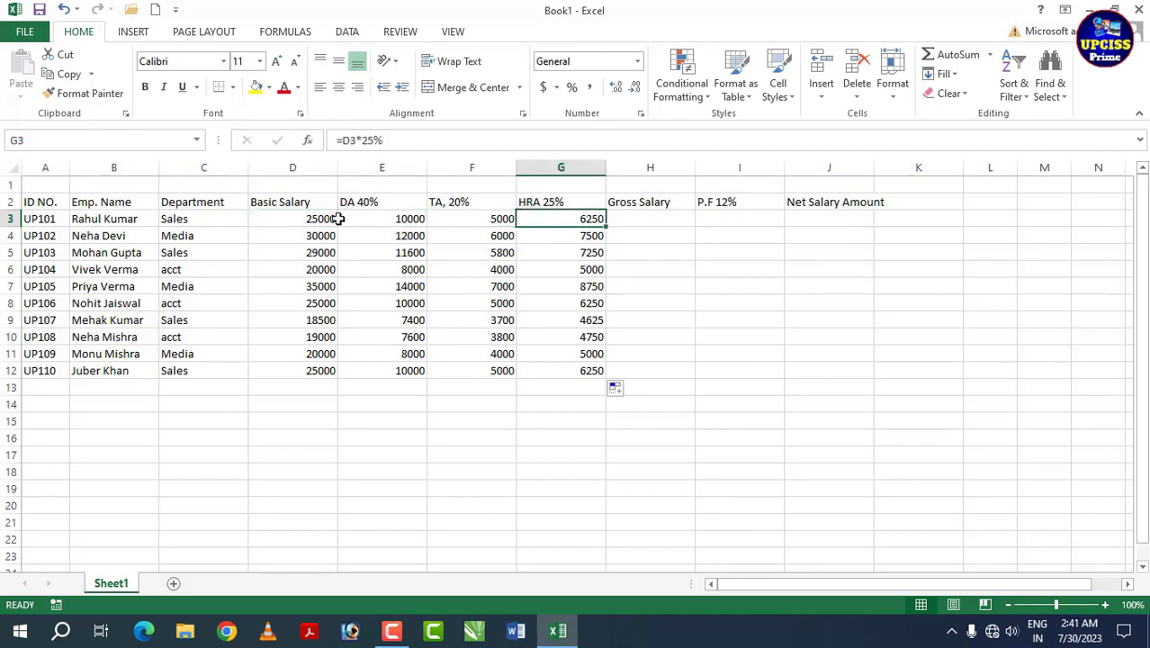
pyautogui.click(631, 218)
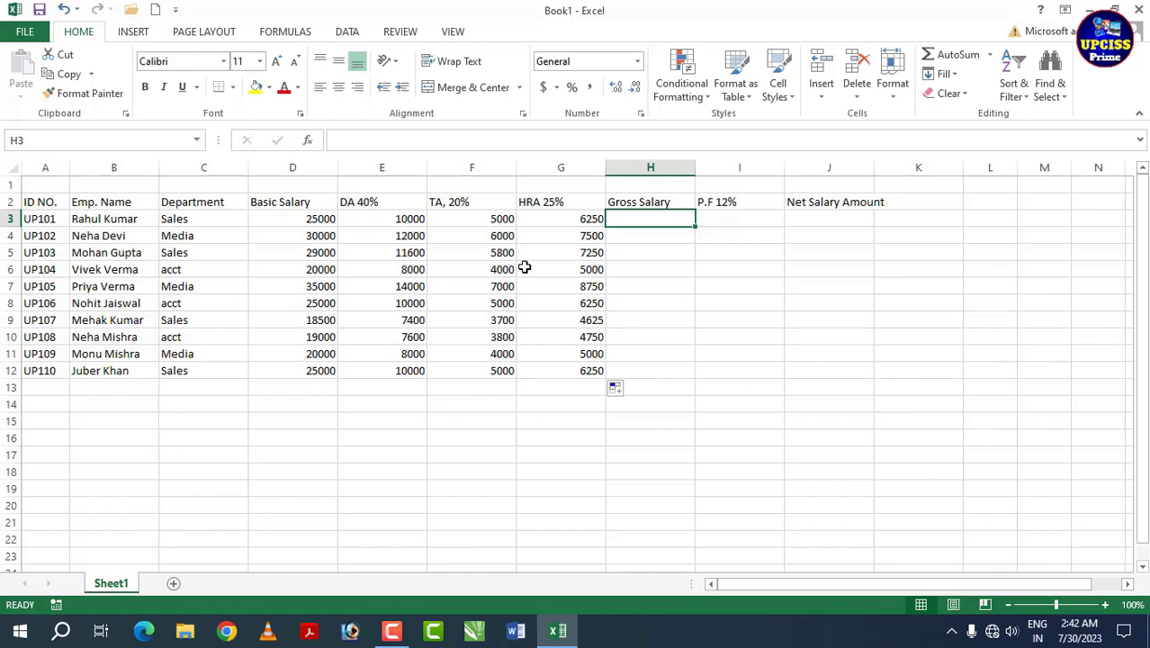
# Step: Enter =SUM(D3:G3) in H3 and fill it down to H12 for gross salaries
pyautogui.write('=')
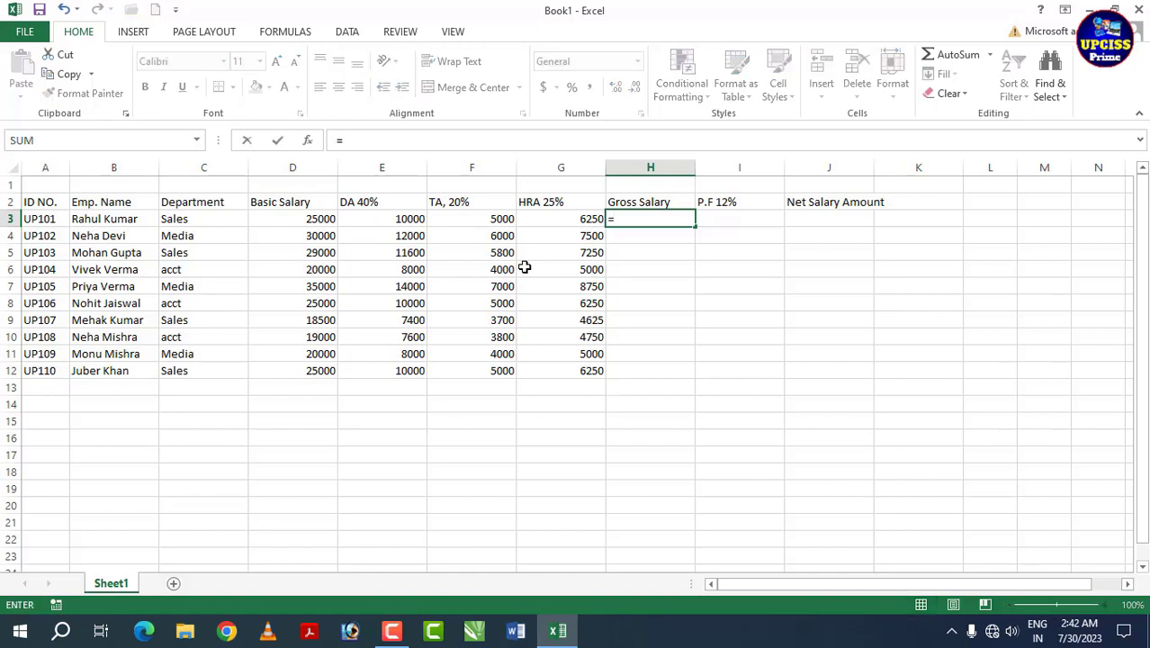
pyautogui.write('sum')
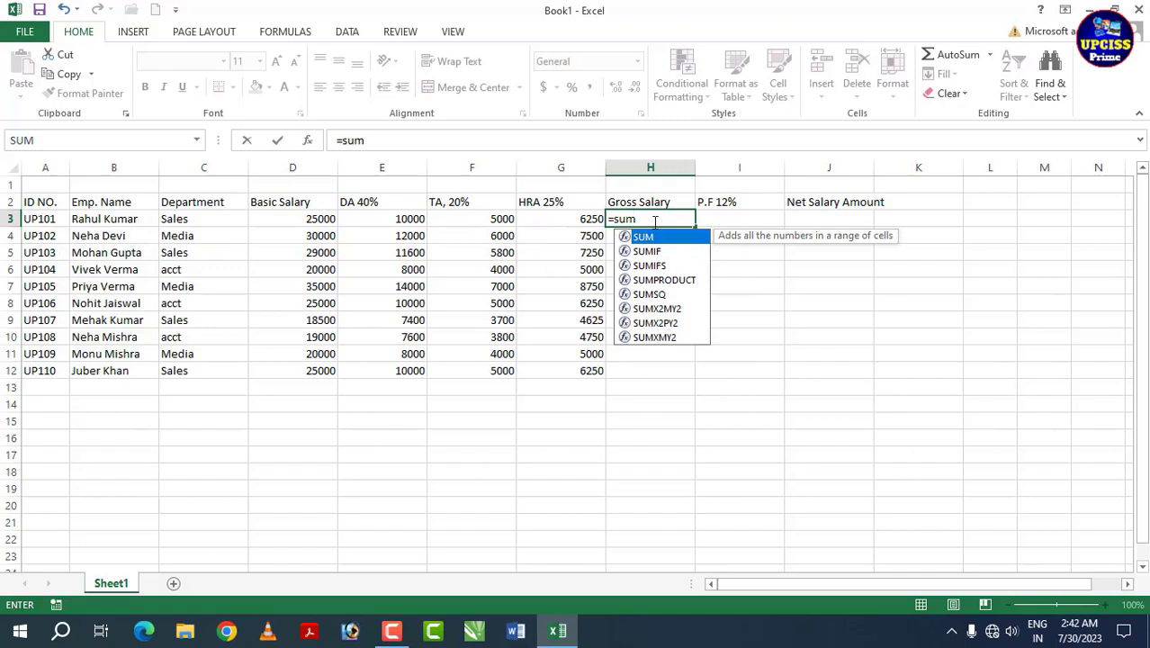
pyautogui.press('Tab')
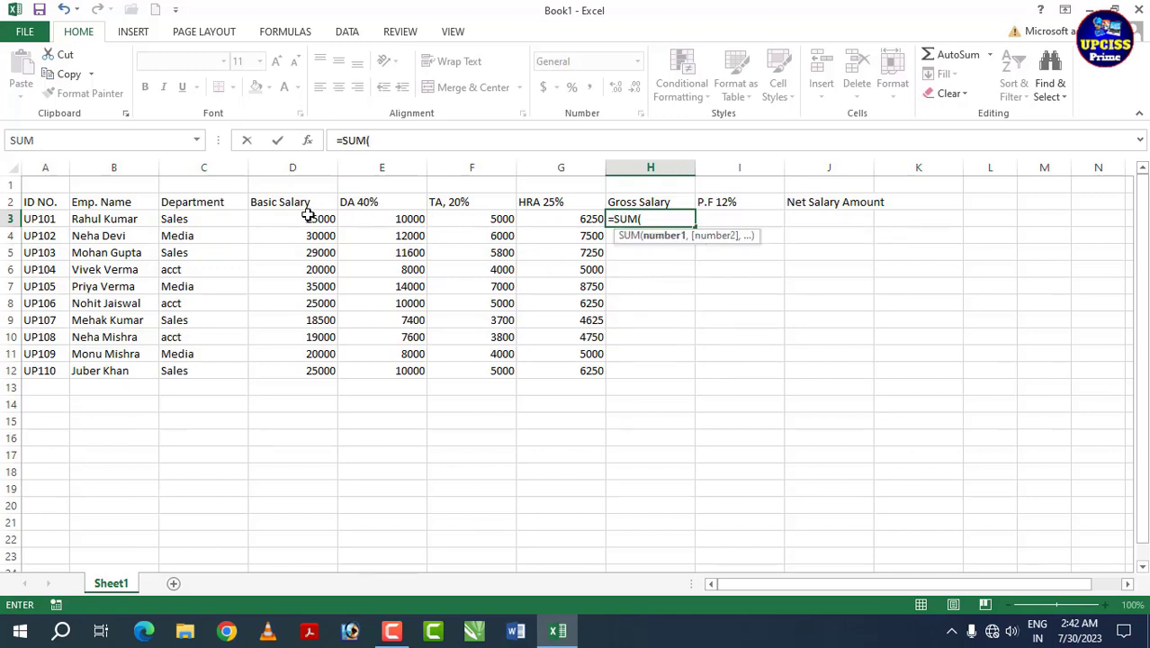
pyautogui.moveTo(306, 218); pyautogui.dragTo(500, 221)
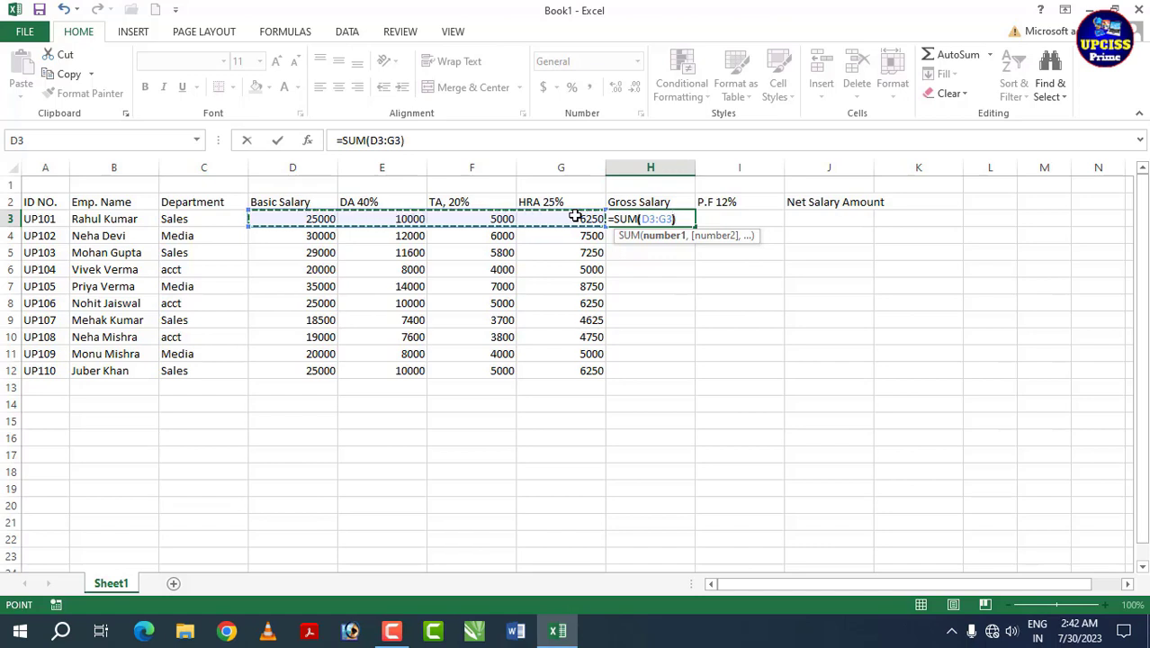
pyautogui.write(')')
pyautogui.press('Return')
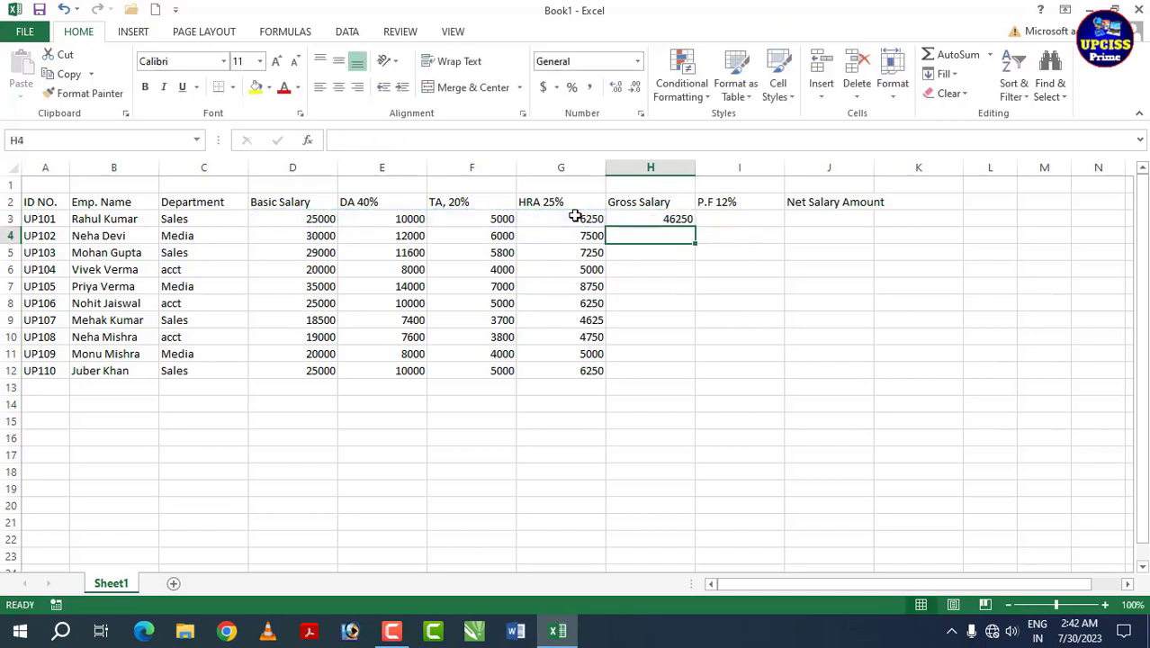
pyautogui.click(642, 218)
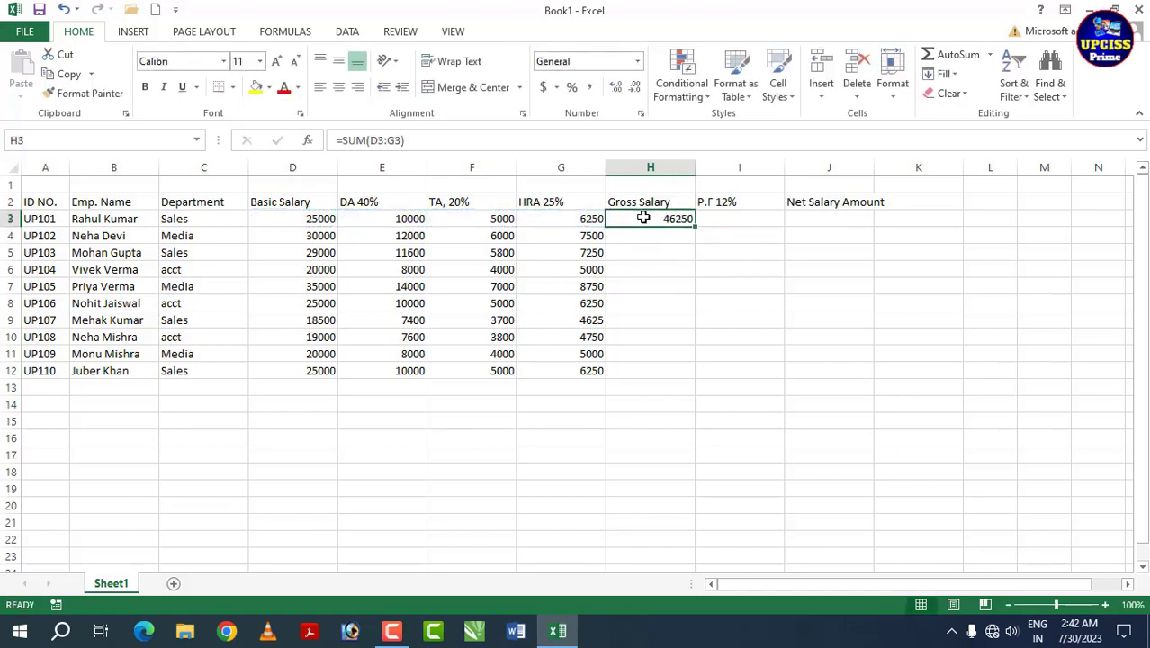
pyautogui.doubleClick(701, 230)
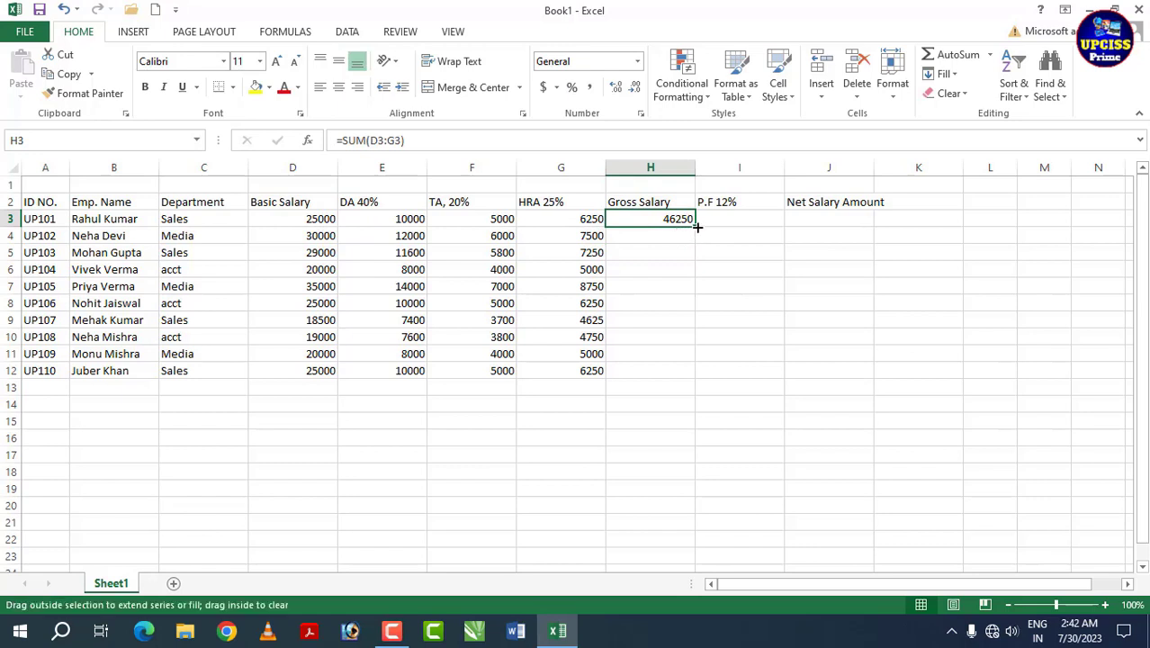
# Step: Check the filled gross salary values in H3 and H7
pyautogui.click(681, 331)
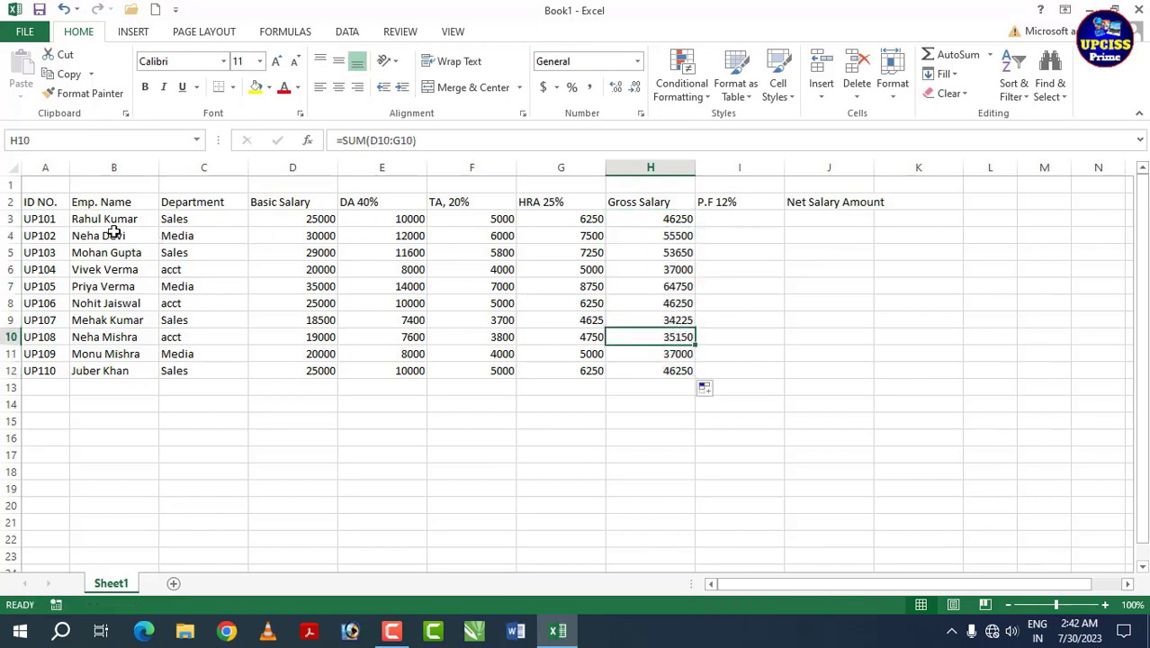
pyautogui.click(663, 219)
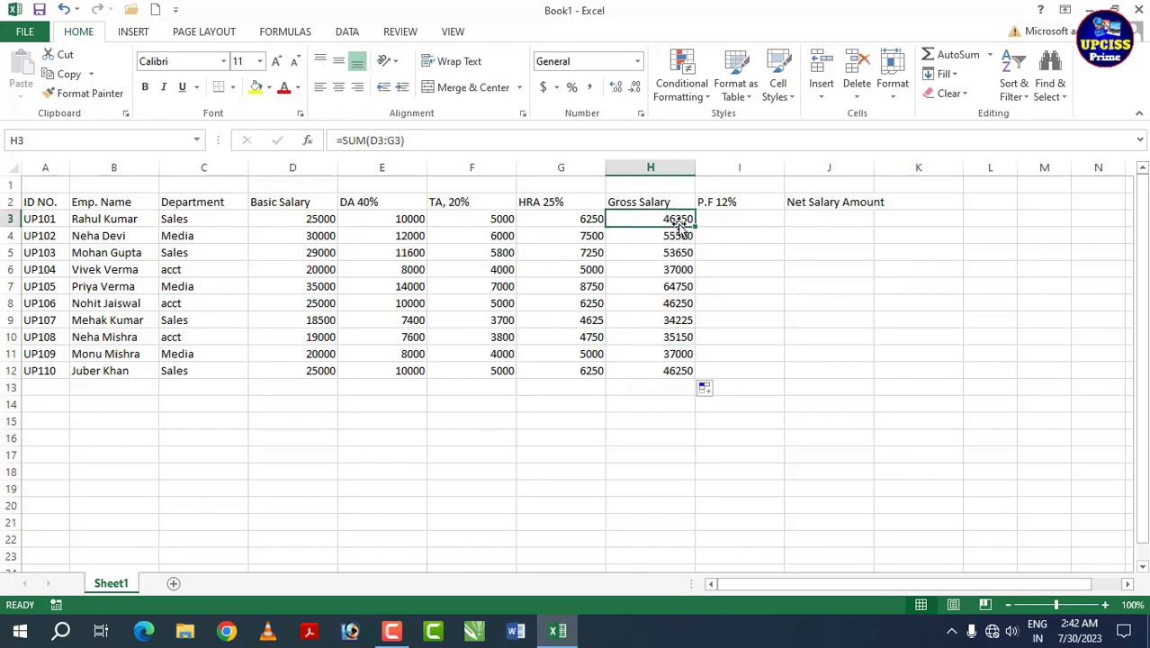
pyautogui.click(686, 279)
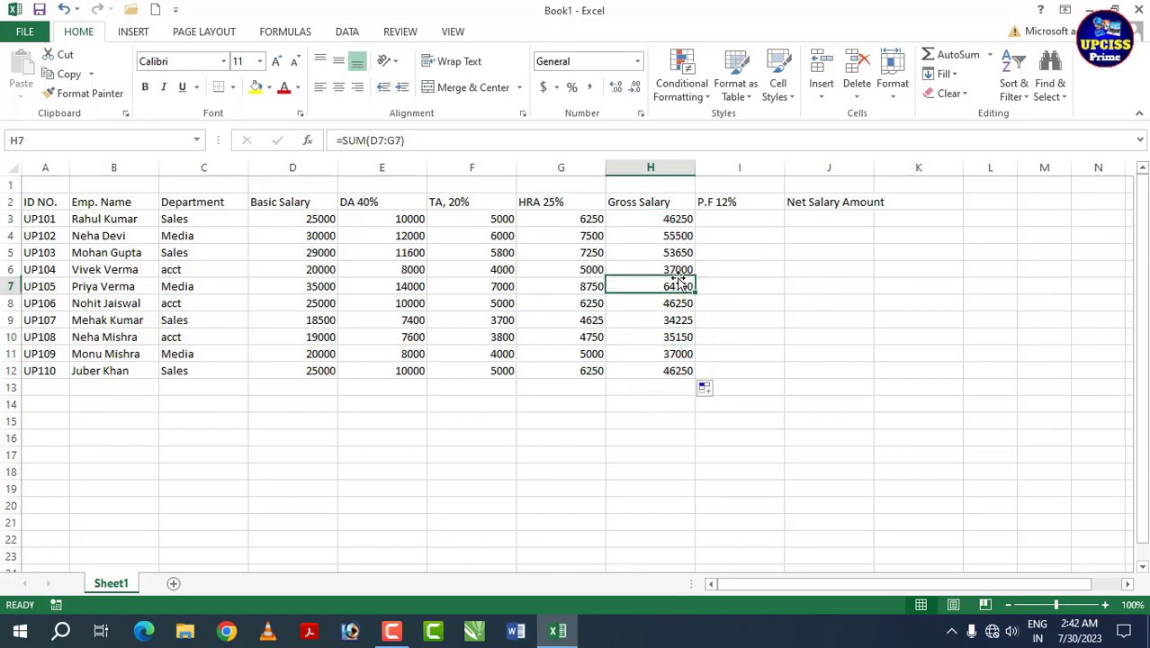
pyautogui.click(723, 220)
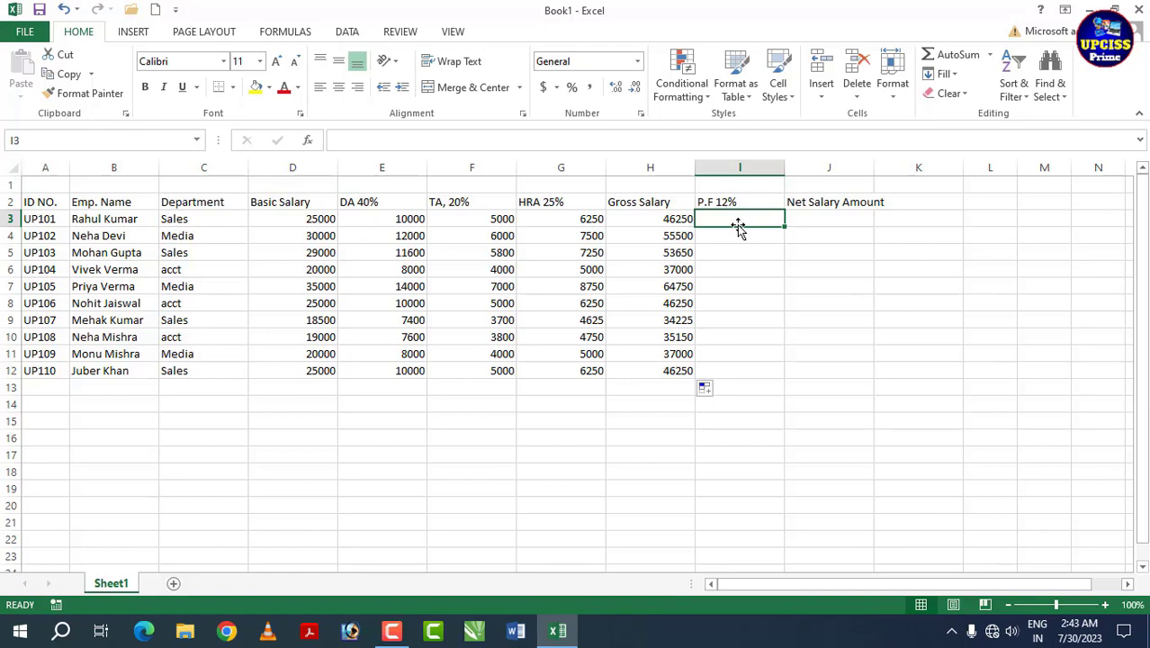
# Step: Enter =H3*12% in I3 and fill it down to I12 for the P.F amounts
pyautogui.write('=')
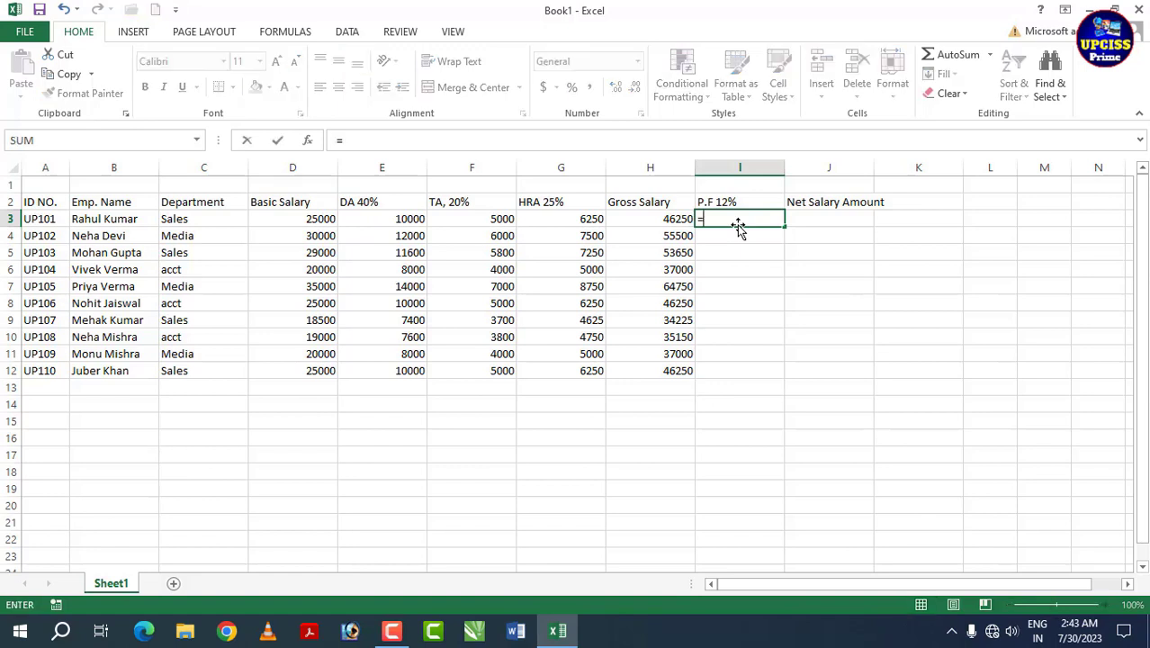
pyautogui.click(658, 218)
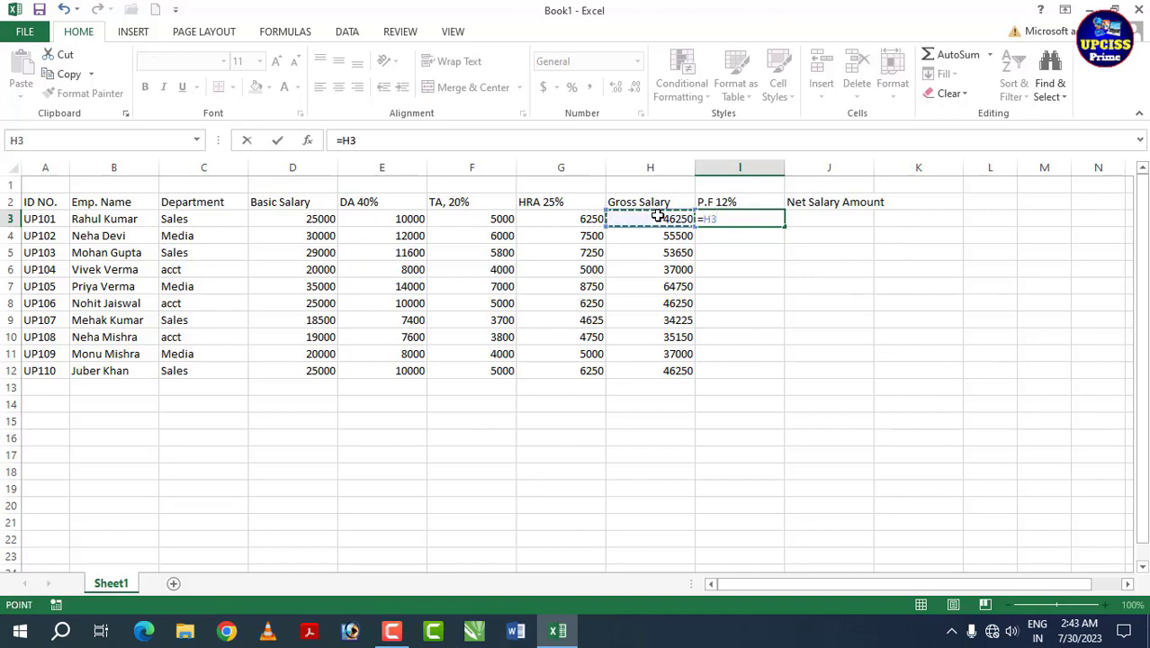
pyautogui.write('*')
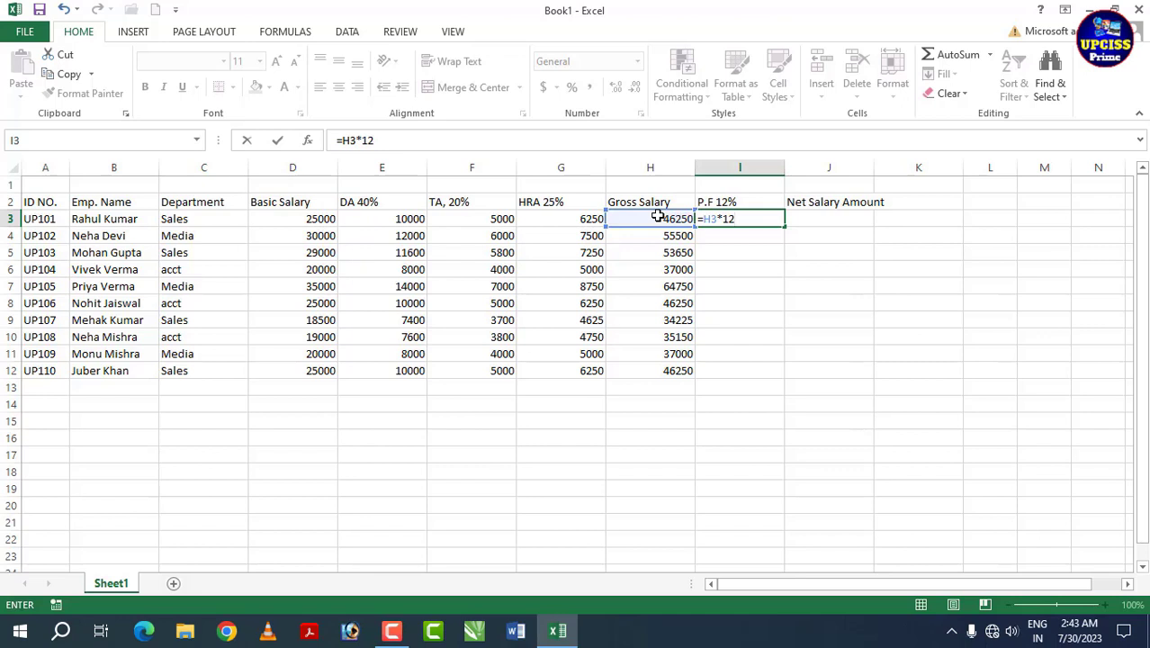
pyautogui.write('12%')
pyautogui.press('Return')
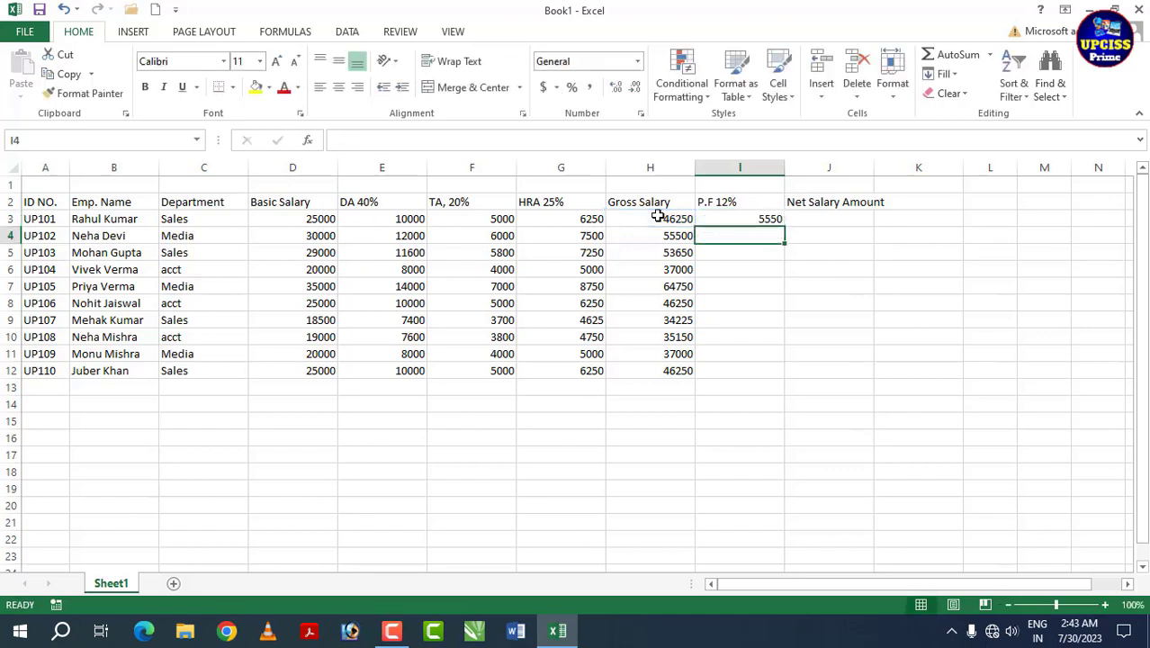
pyautogui.click(749, 219)
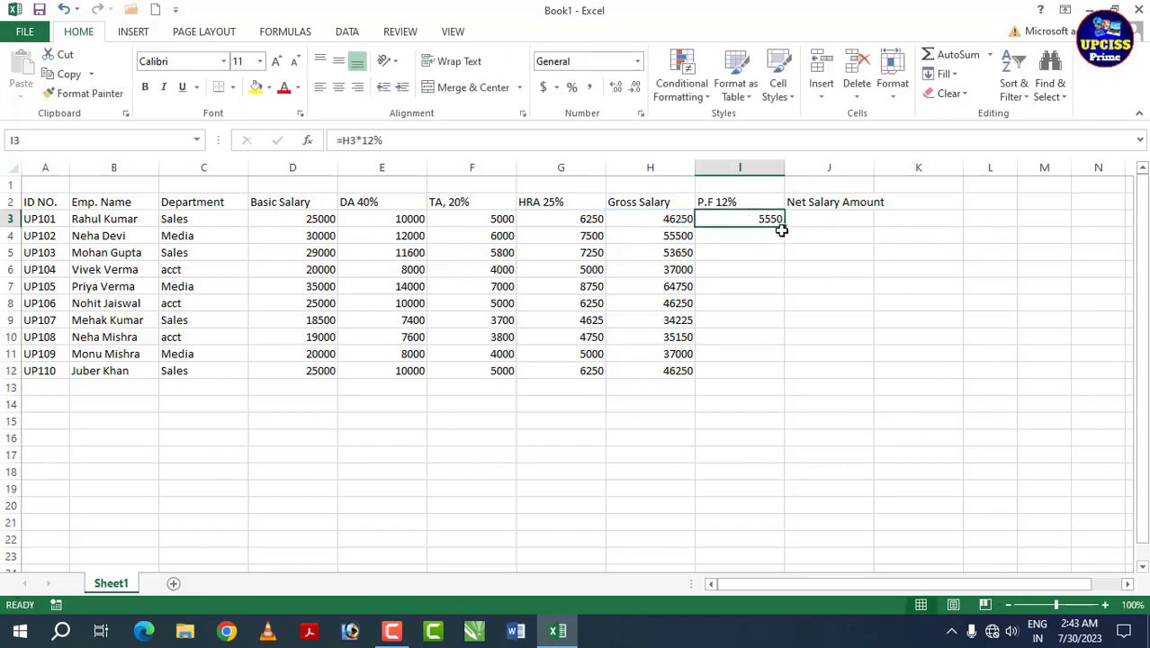
pyautogui.moveTo(784, 225); pyautogui.dragTo(783, 376)
pyautogui.click(763, 319)
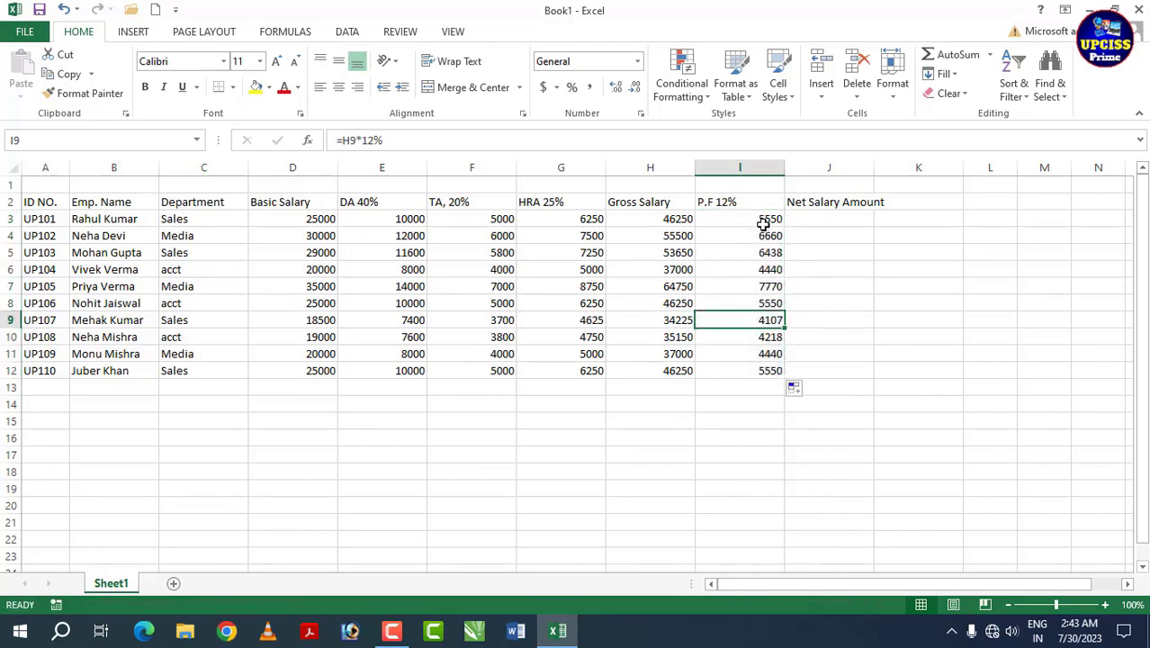
# Step: Select the P.F values in column I to review them
pyautogui.moveTo(765, 226); pyautogui.dragTo(766, 326)
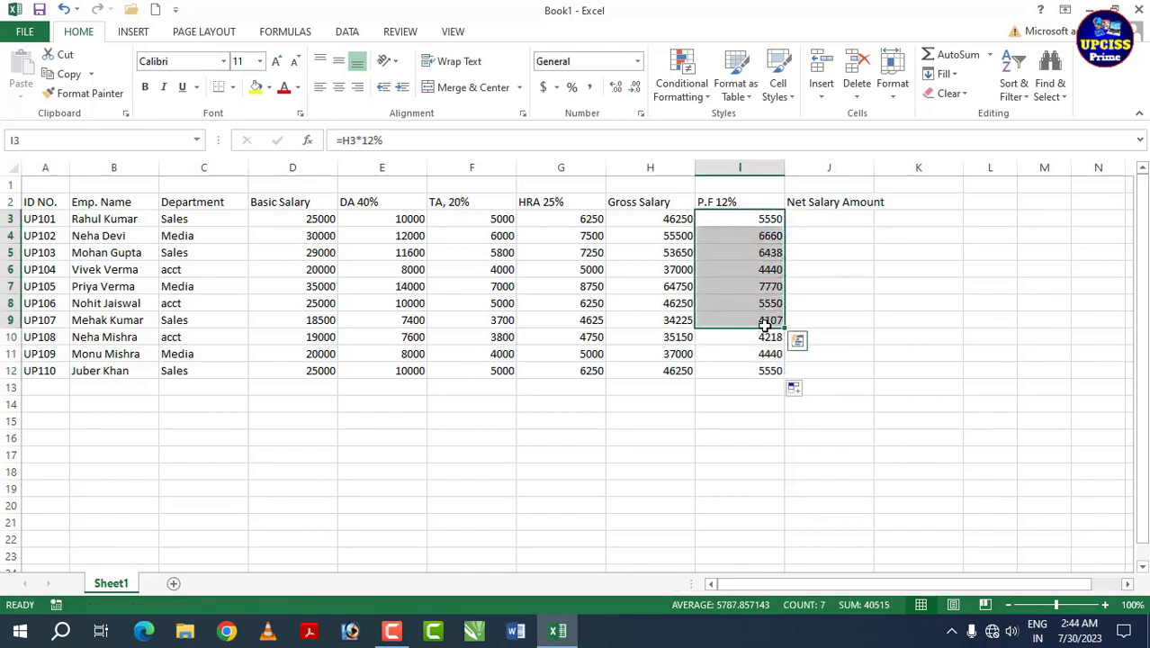
pyautogui.click(823, 306)
pyautogui.moveTo(762, 222); pyautogui.dragTo(763, 374)
pyautogui.click(832, 218)
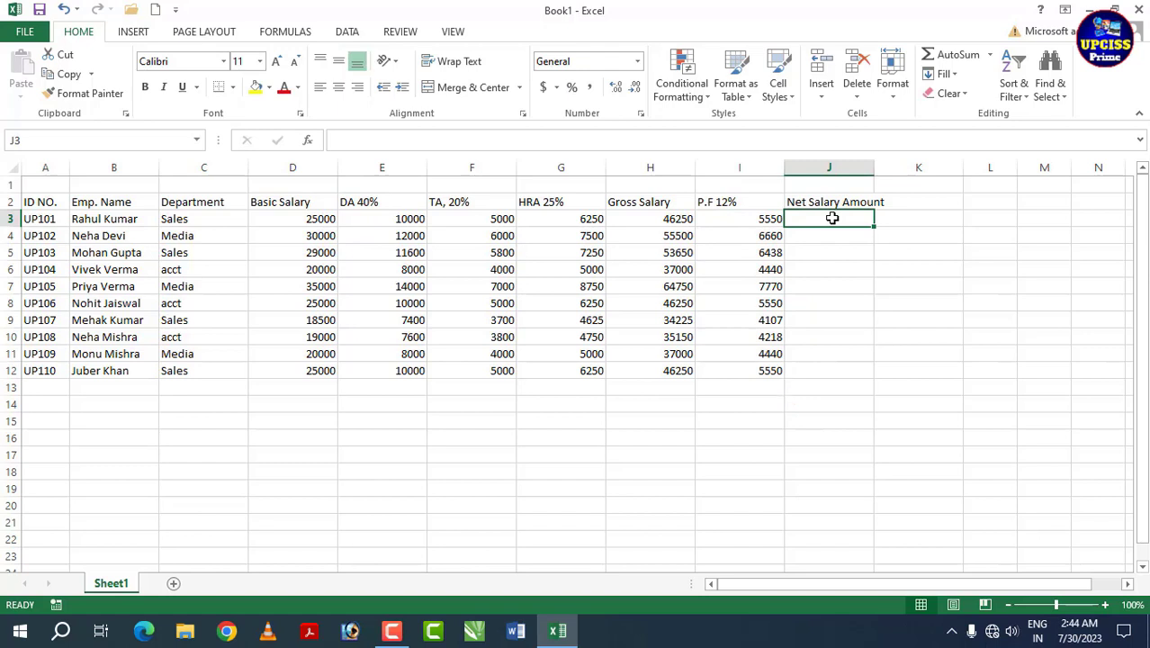
# Step: Enter =H3-I3 in J3 and fill it down to J12 for net salaries
pyautogui.write('=')
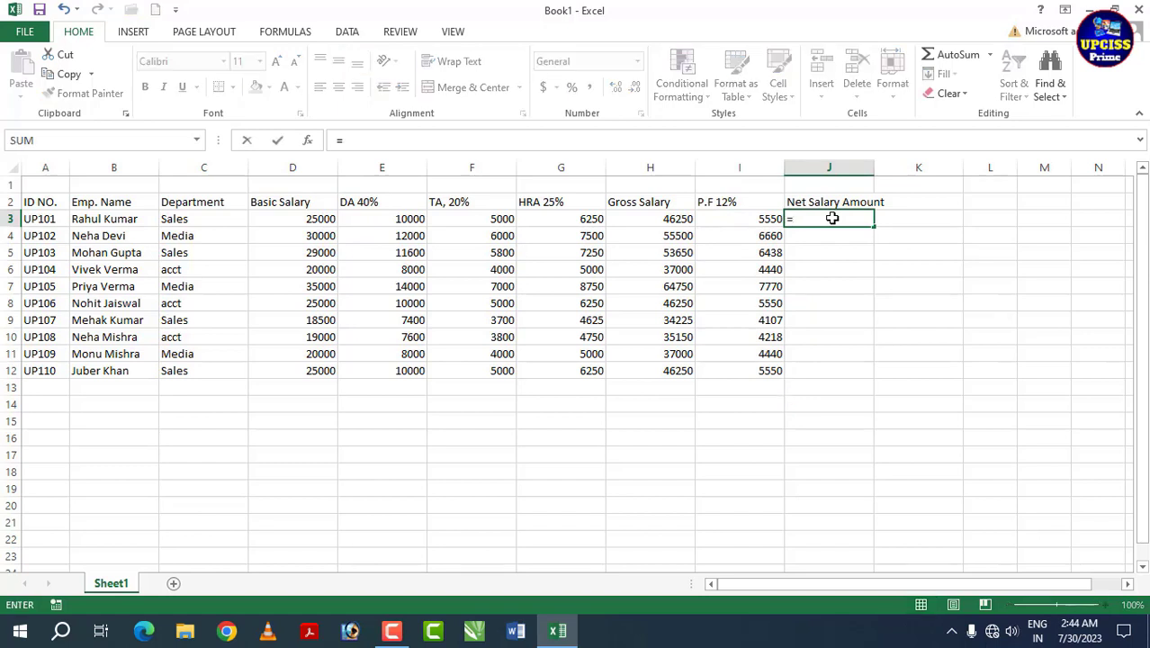
pyautogui.click(667, 222)
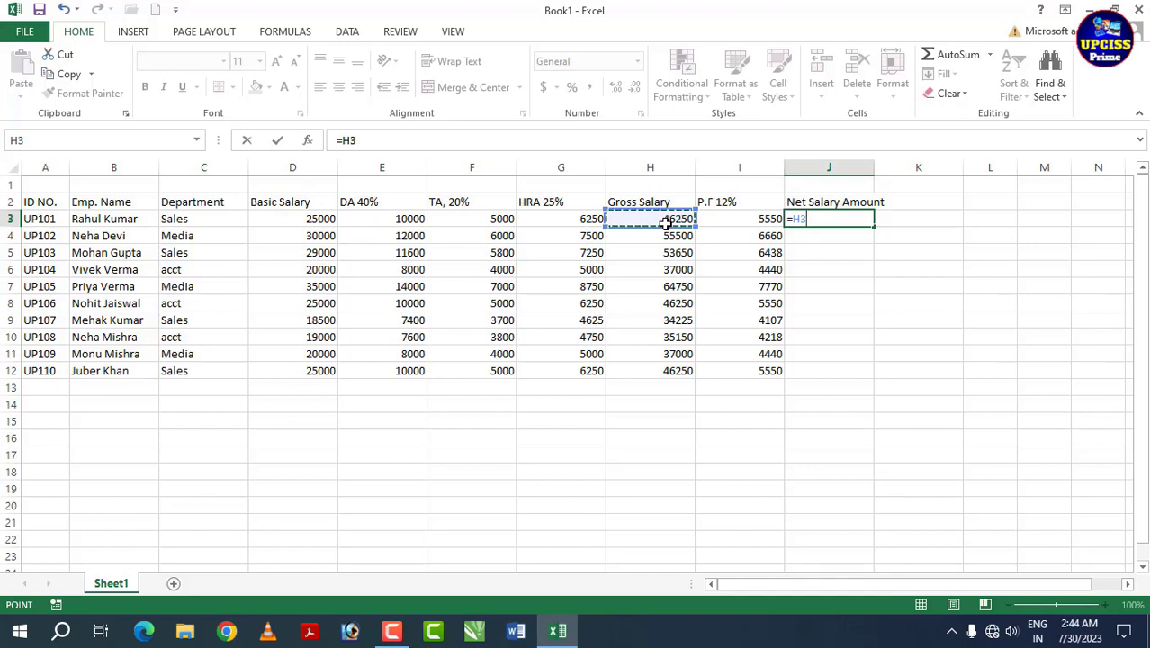
pyautogui.write('-')
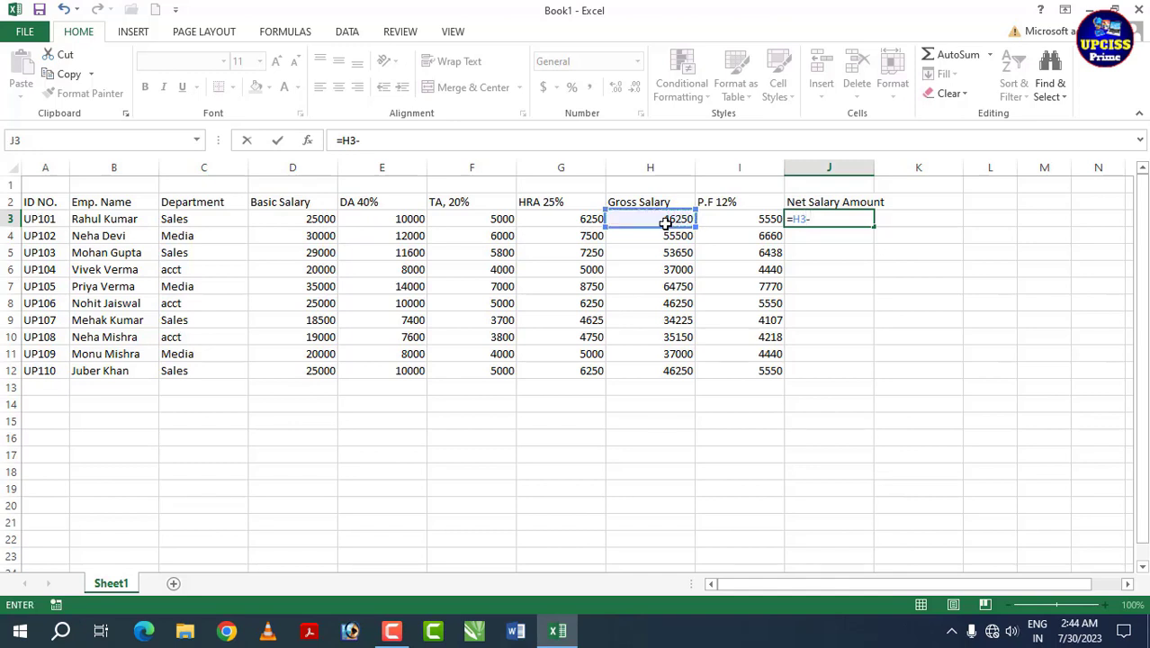
pyautogui.click(737, 221)
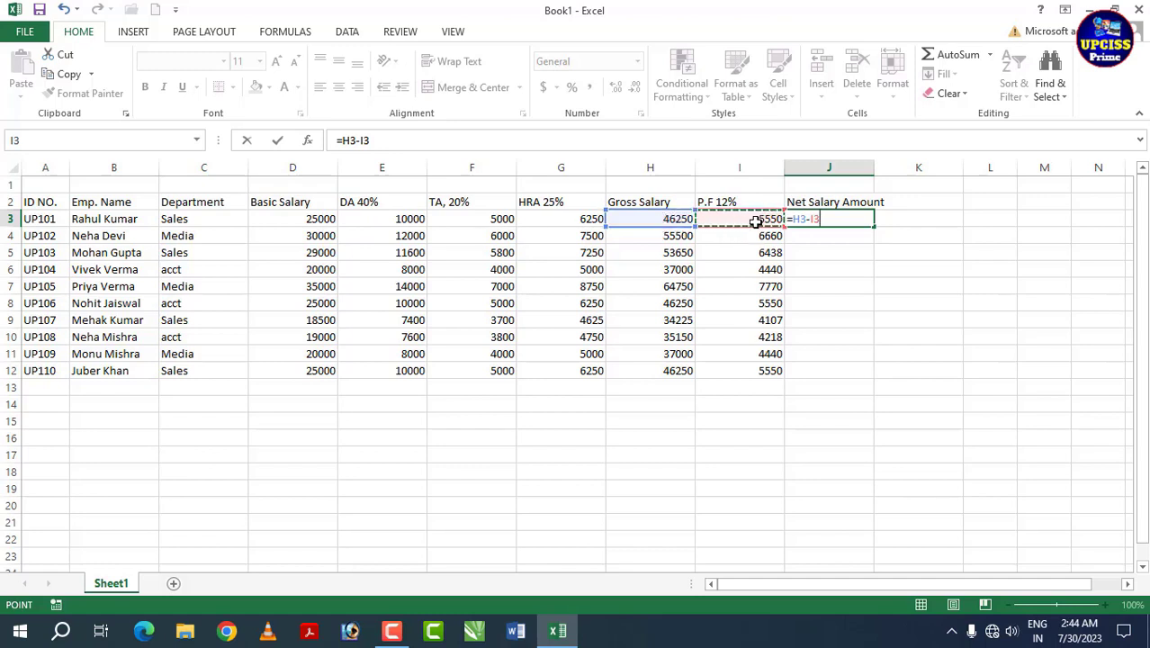
pyautogui.press('Return')
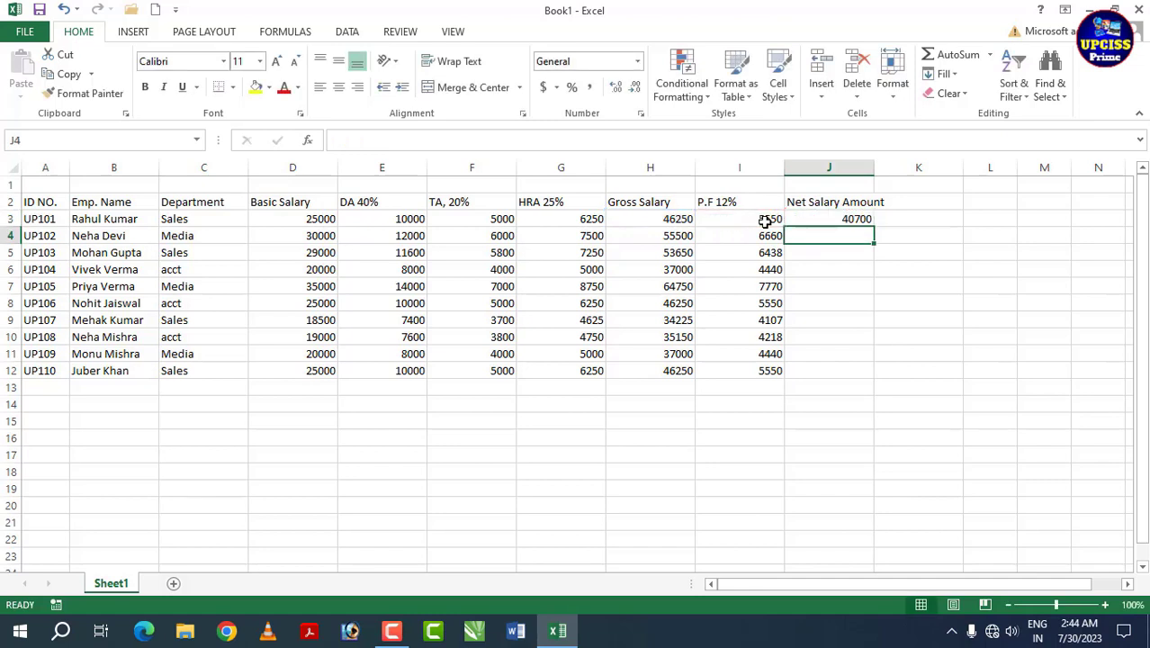
pyautogui.click(826, 217)
pyautogui.moveTo(874, 226); pyautogui.dragTo(875, 376)
pyautogui.click(850, 269)
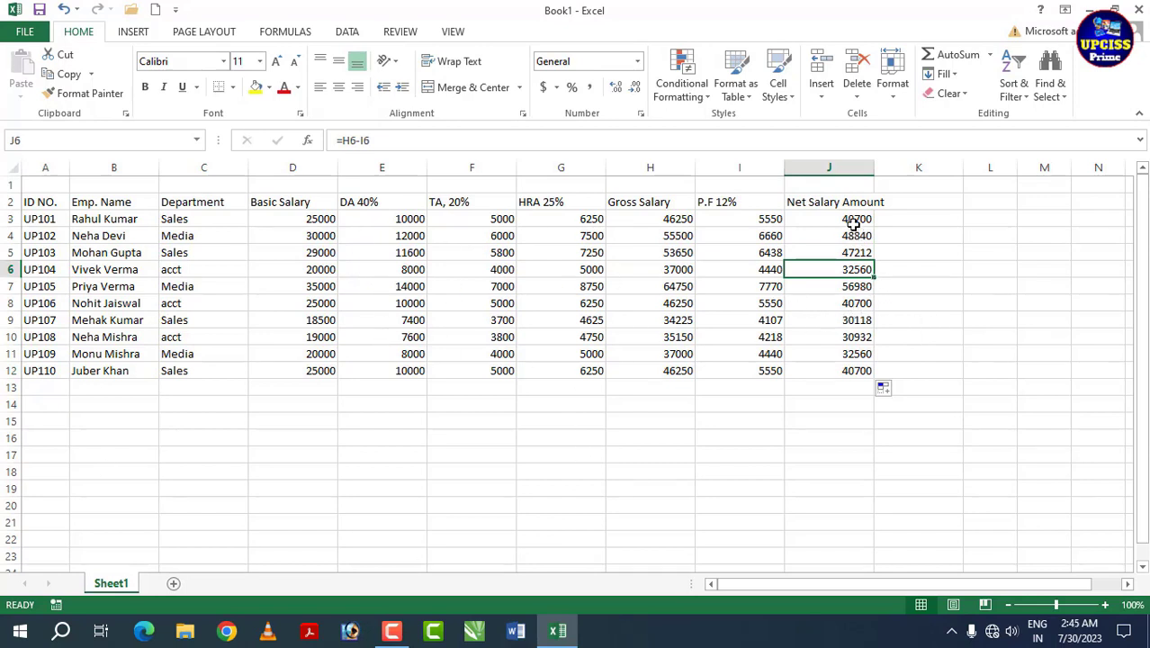
# Step: Review the net salary results and the formulas in J3, J4, J5 and I5
pyautogui.moveTo(853, 223); pyautogui.dragTo(841, 373)
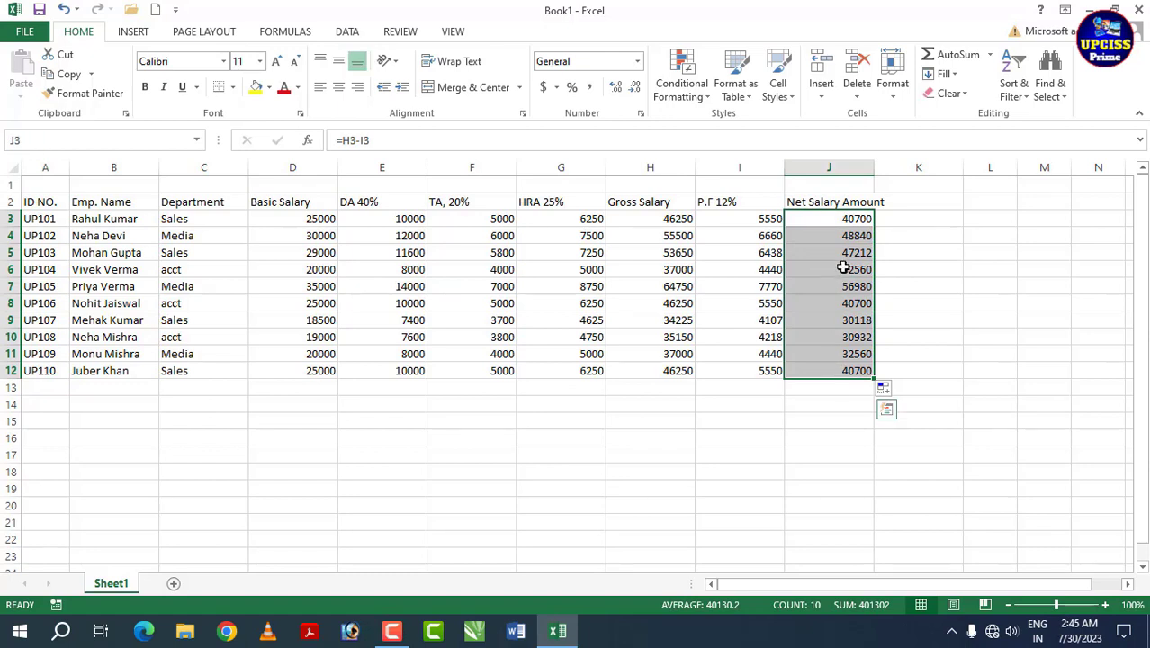
pyautogui.click(857, 223)
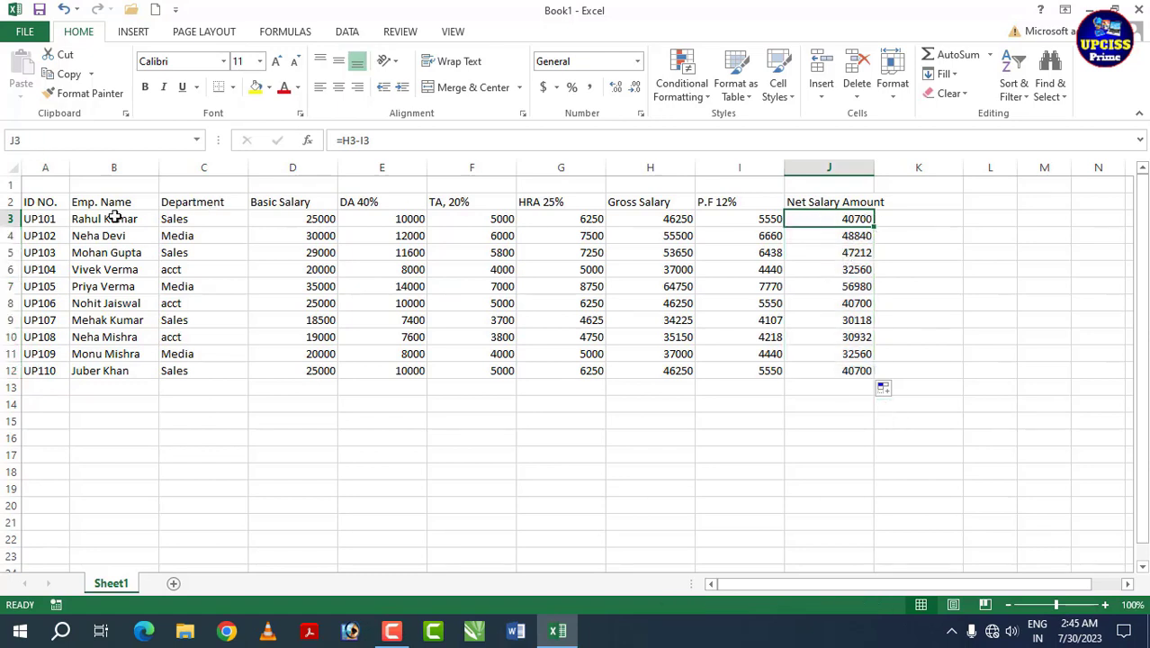
pyautogui.click(837, 236)
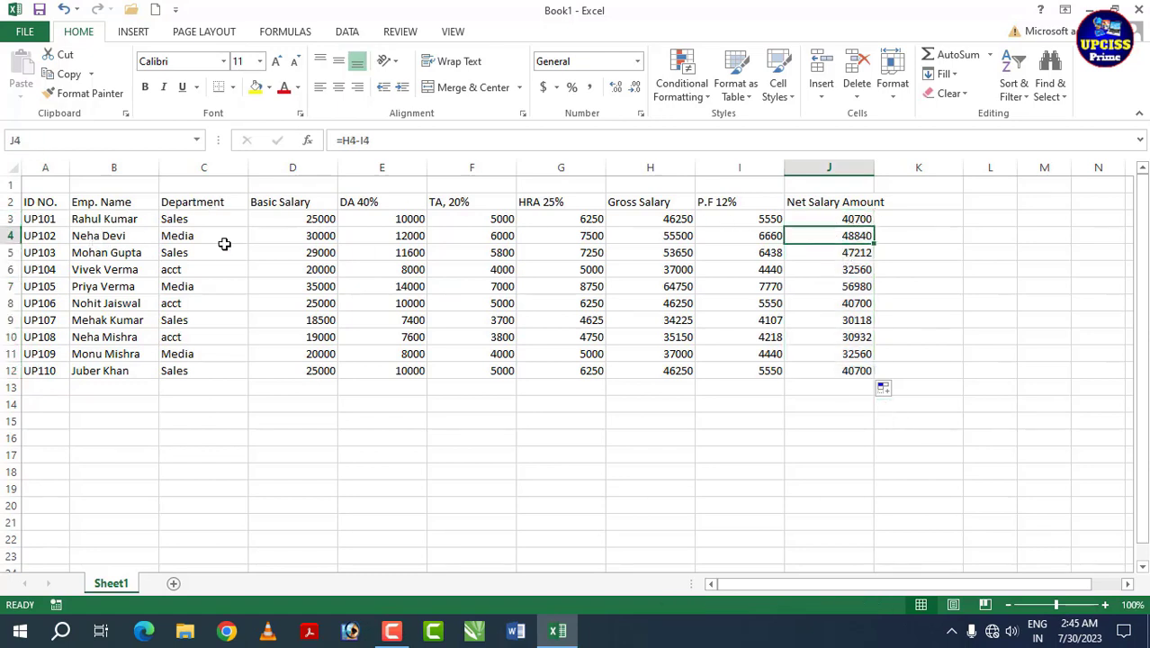
pyautogui.click(849, 251)
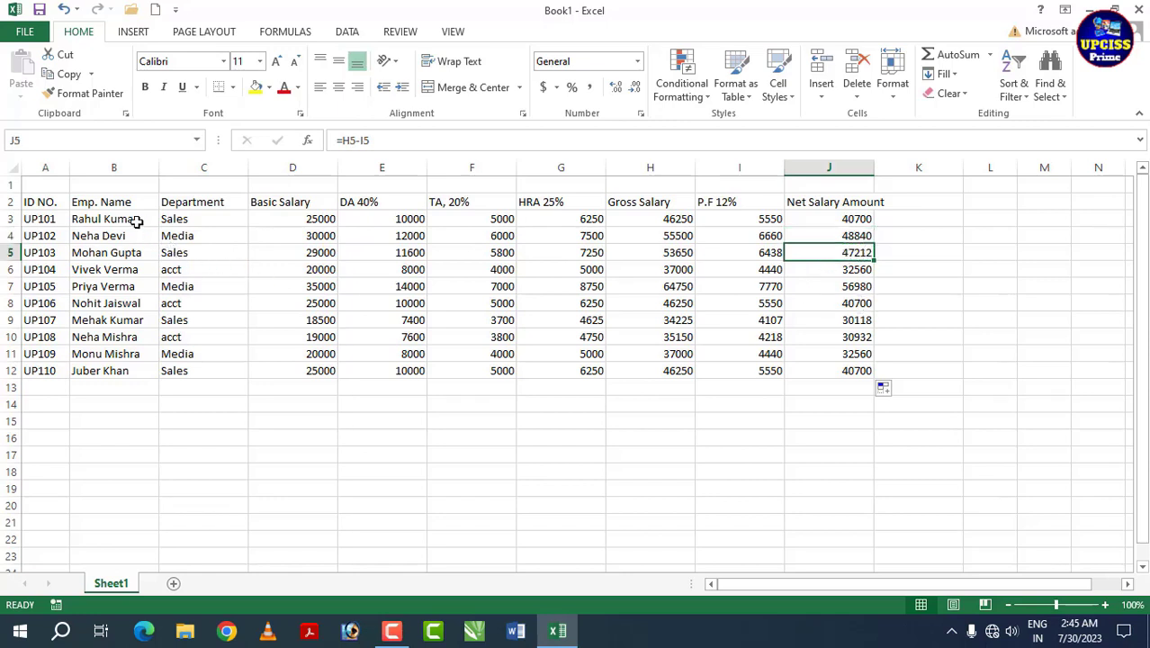
pyautogui.moveTo(137, 222); pyautogui.dragTo(555, 258)
pyautogui.click(741, 254)
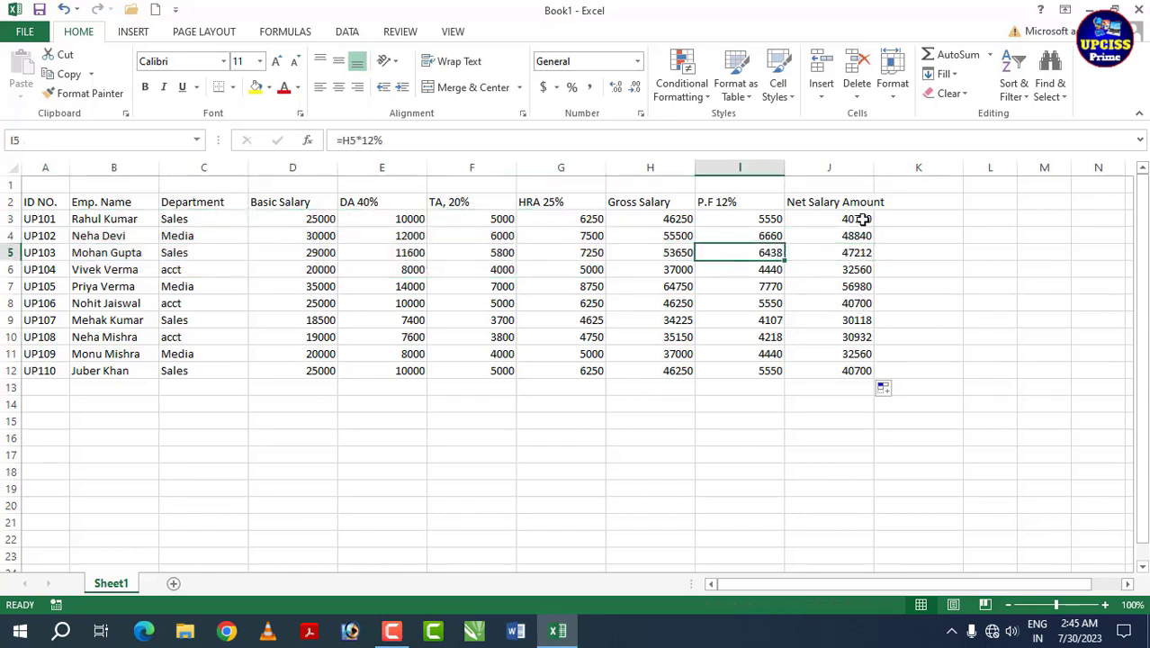
pyautogui.moveTo(861, 219); pyautogui.dragTo(835, 373)
pyautogui.click(327, 302)
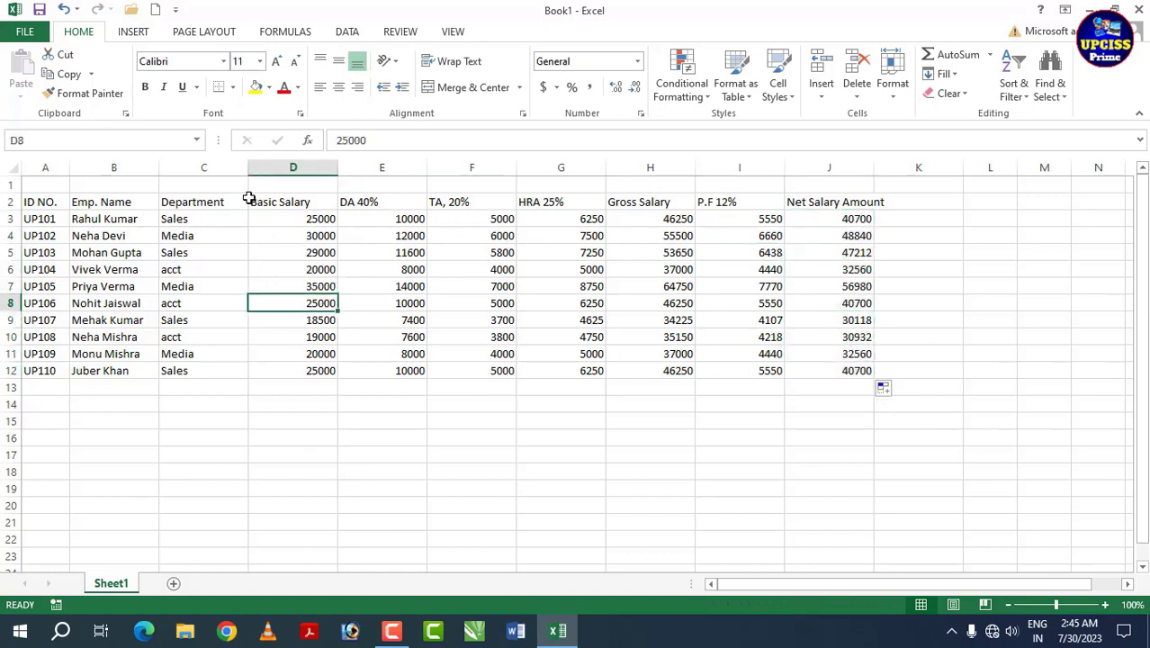
pyautogui.moveTo(46, 205); pyautogui.dragTo(826, 370)
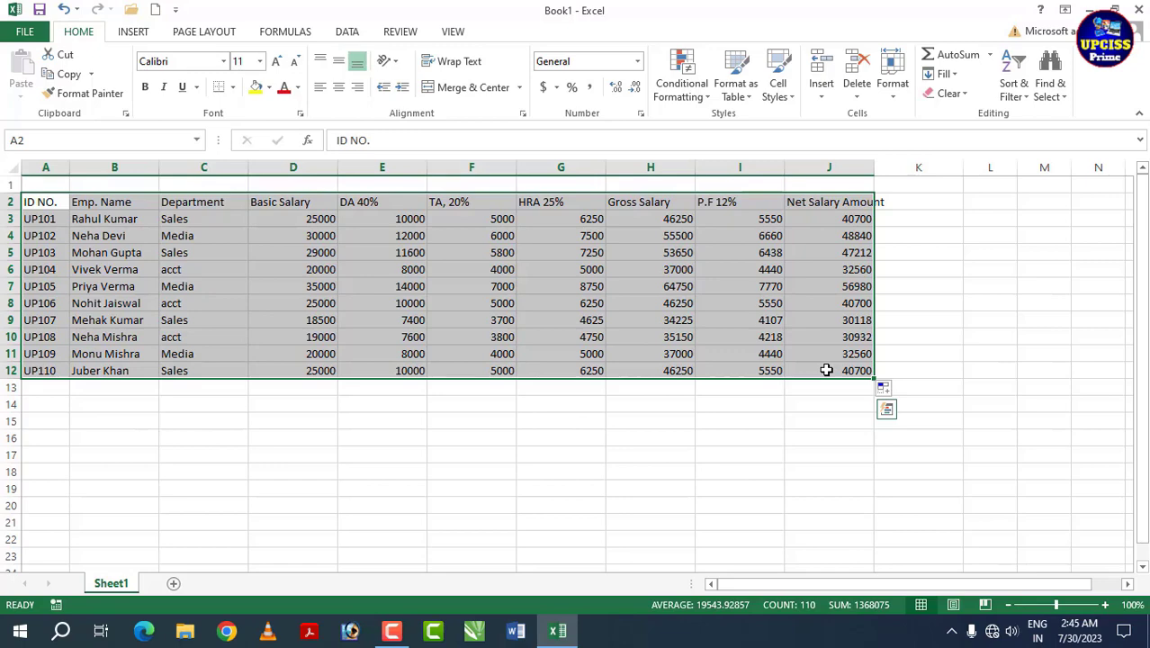
pyautogui.click(680, 321)
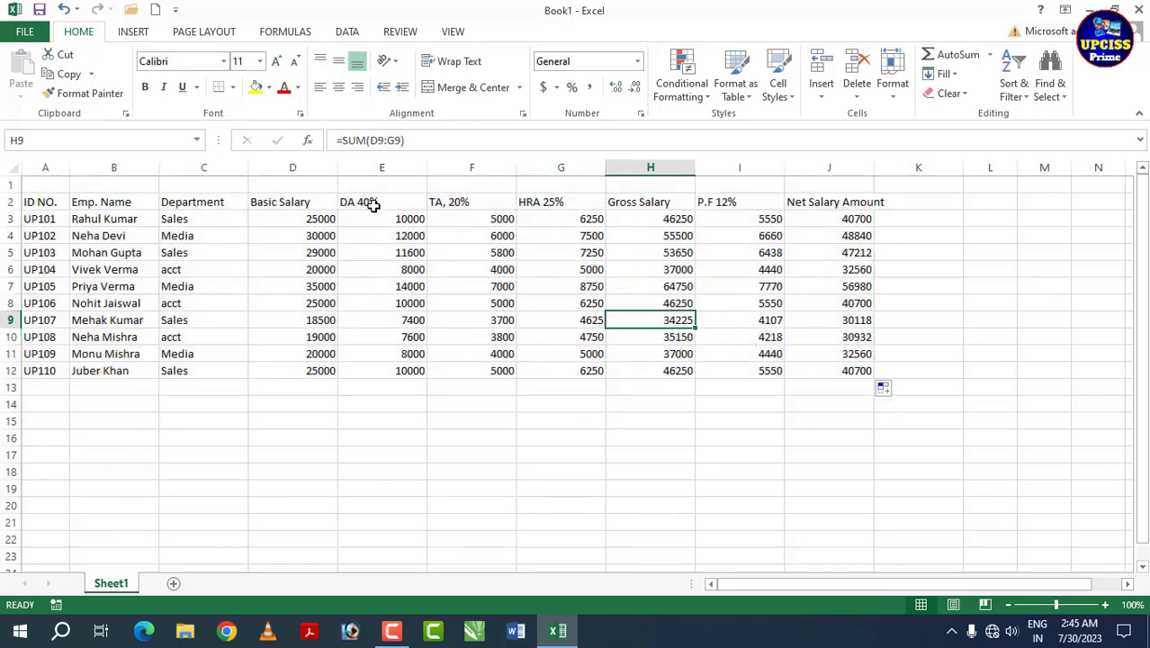
pyautogui.moveTo(373, 219); pyautogui.dragTo(377, 307)
pyautogui.moveTo(479, 216); pyautogui.dragTo(466, 322)
pyautogui.moveTo(560, 219); pyautogui.dragTo(576, 286)
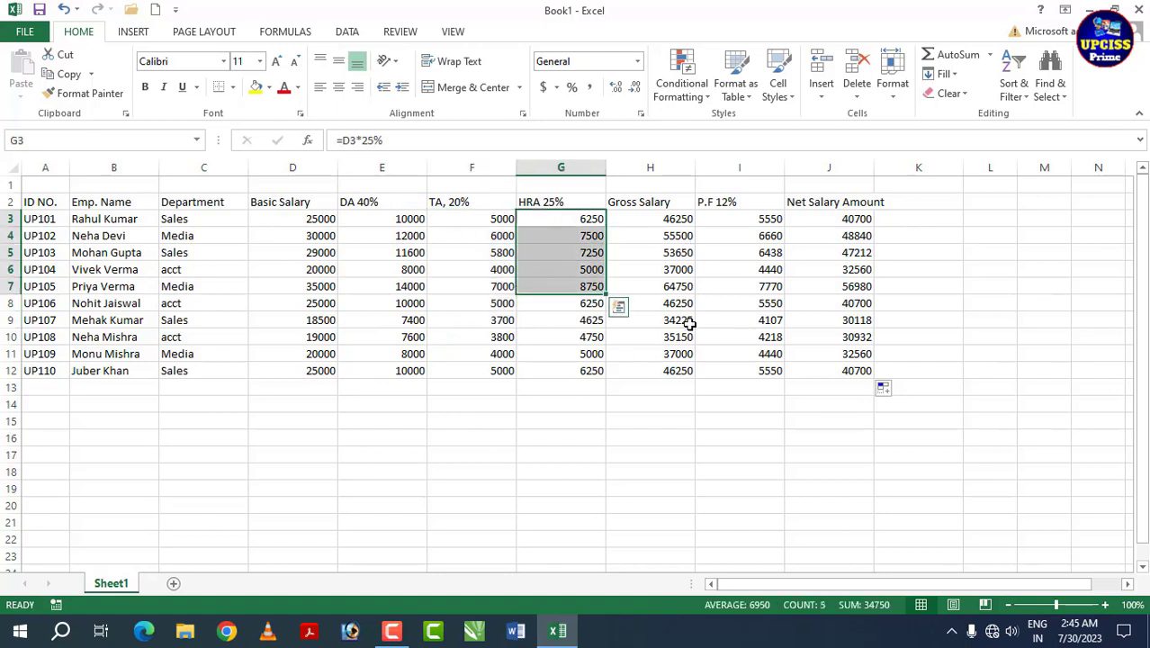
pyautogui.click(497, 305)
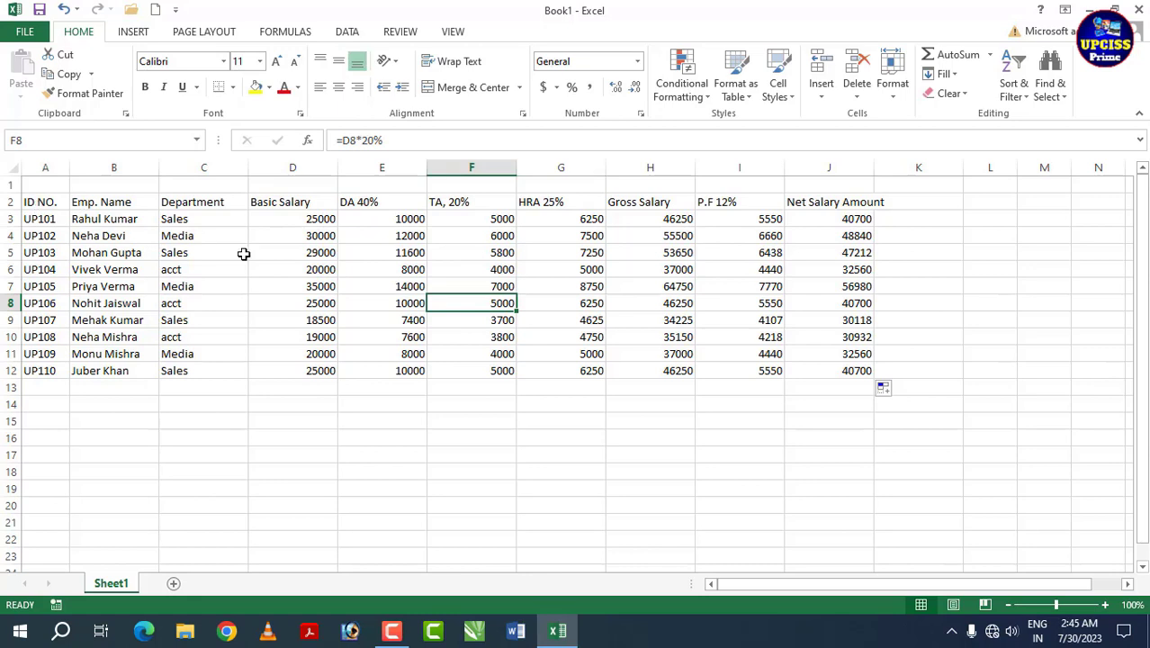
pyautogui.click(374, 237)
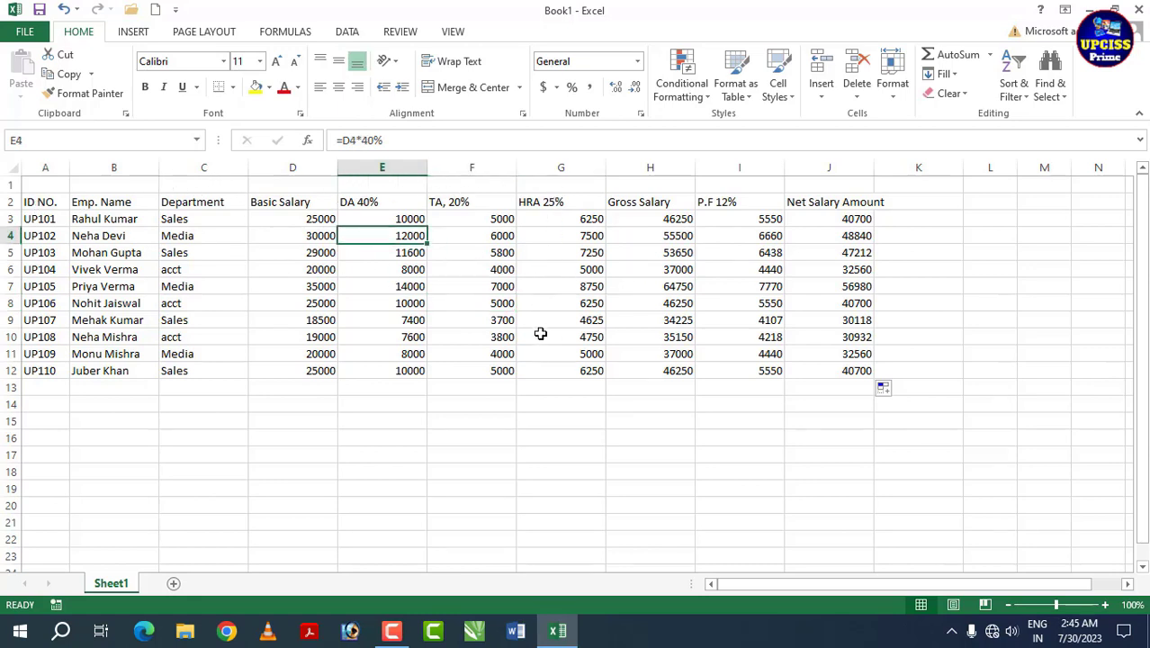
pyautogui.click(203, 282)
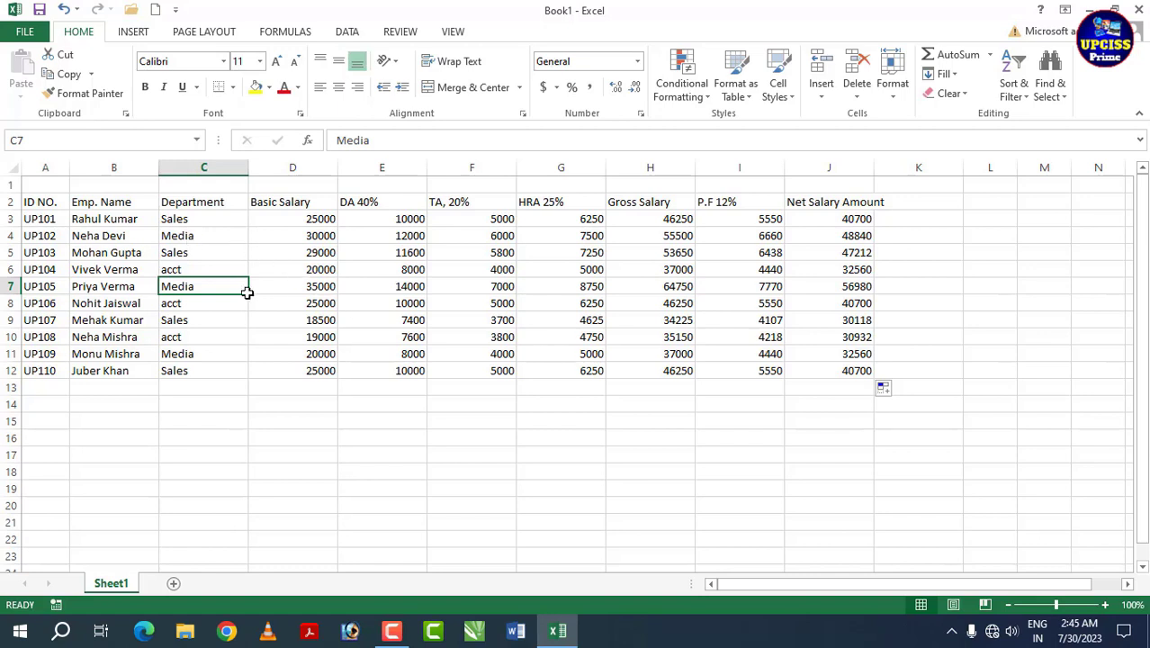
# Step: AutoFit columns C through J to their headings and figures, then select the salary values
pyautogui.doubleClick(338, 166)
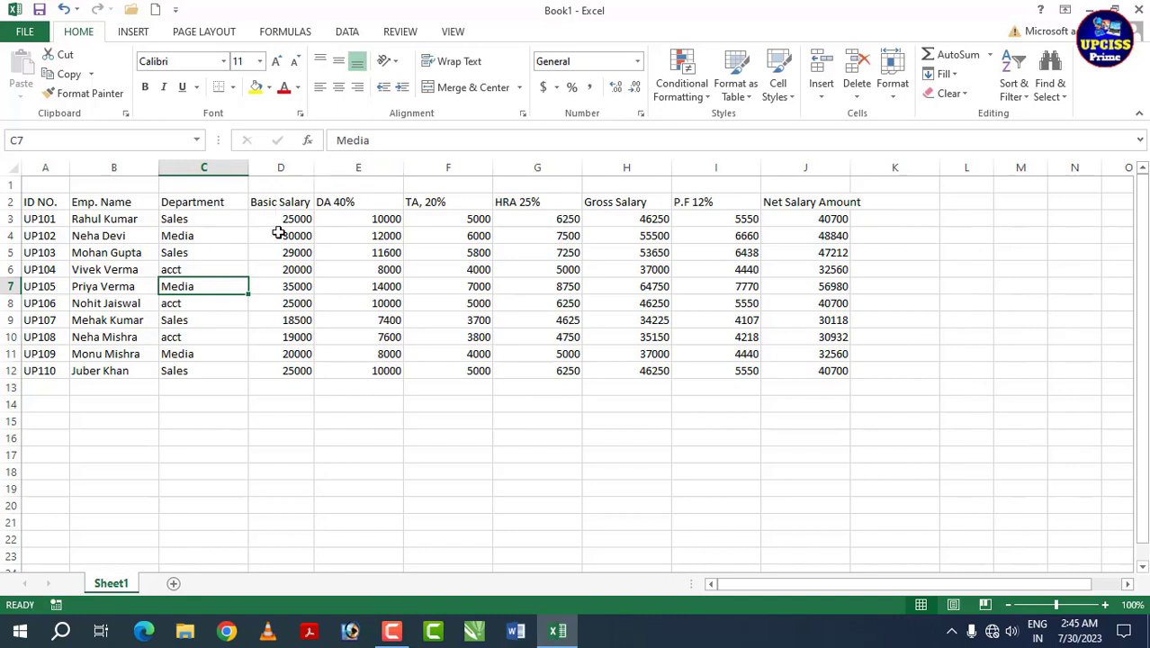
pyautogui.doubleClick(247, 168)
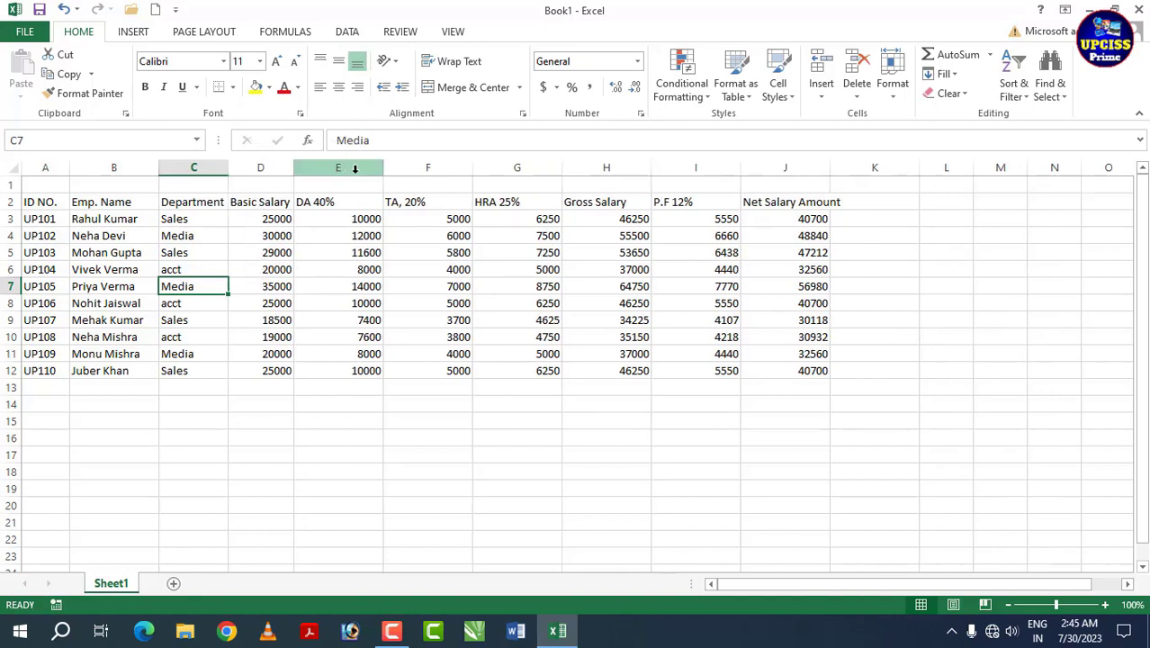
pyautogui.doubleClick(384, 169)
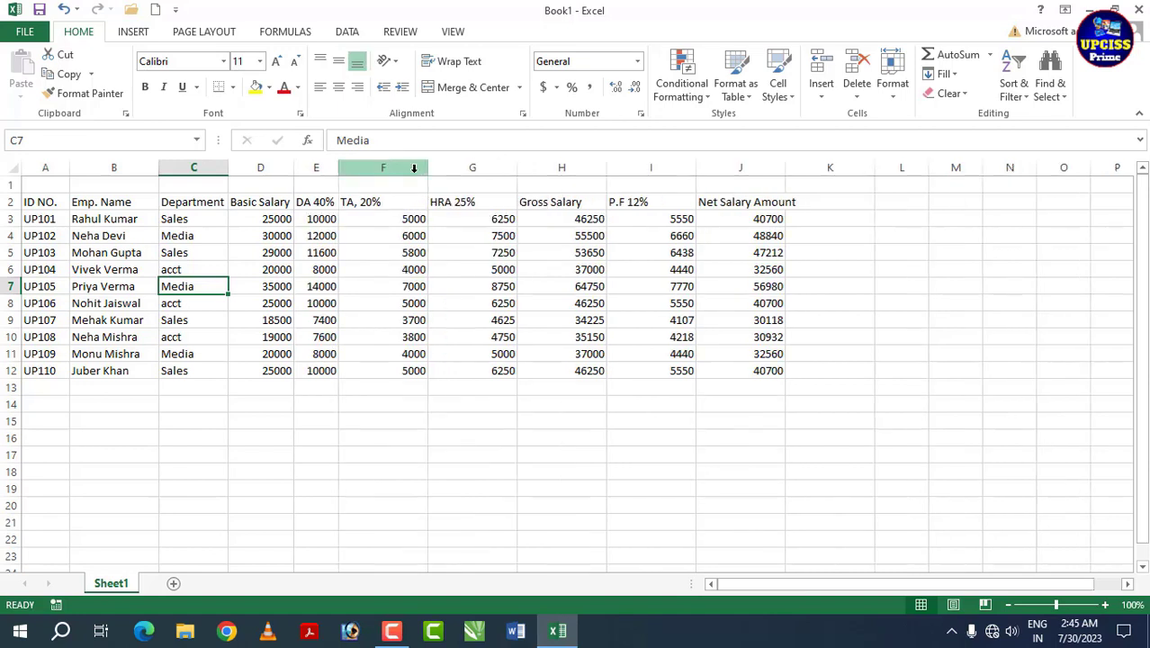
pyautogui.doubleClick(428, 168)
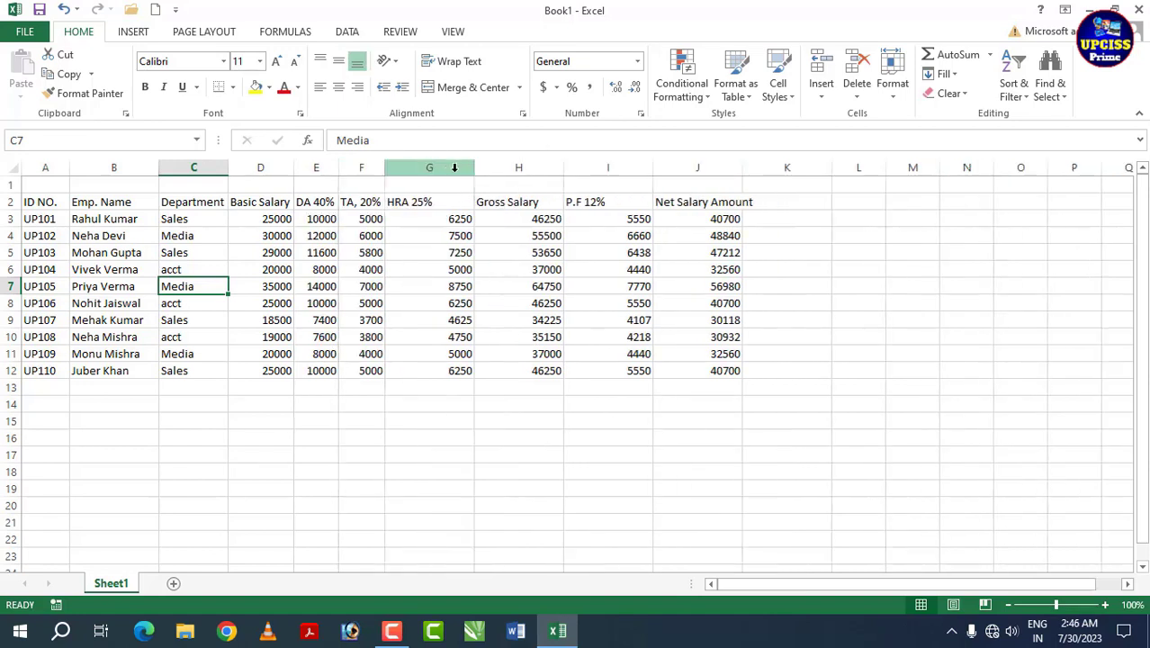
pyautogui.doubleClick(475, 169)
pyautogui.doubleClick(525, 168)
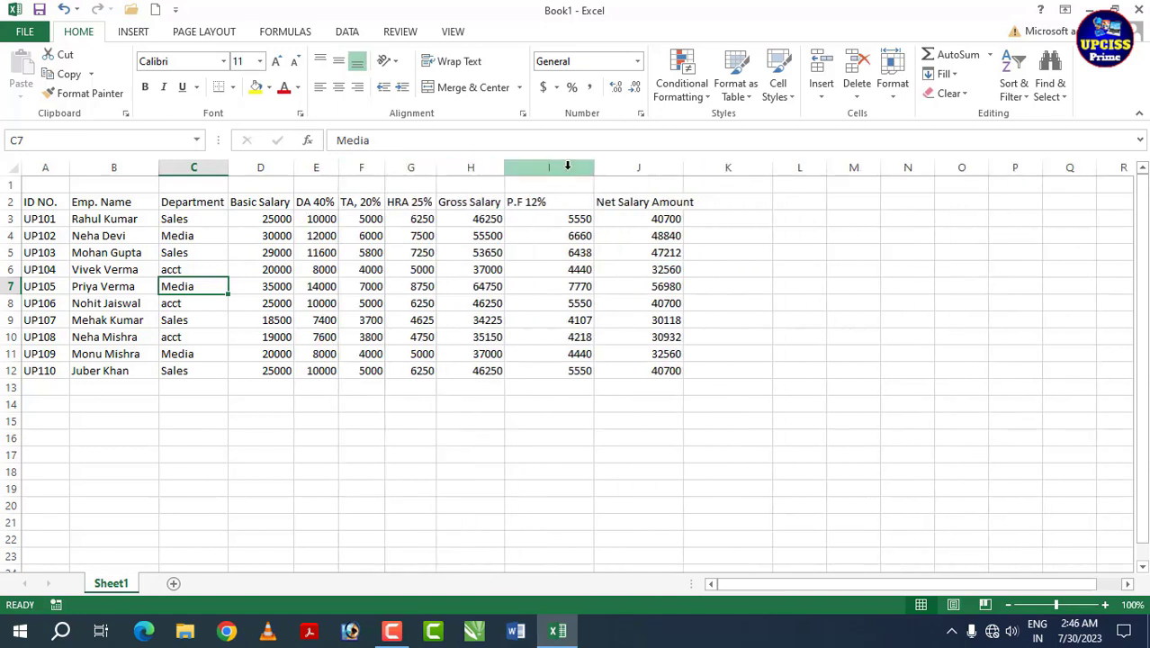
pyautogui.doubleClick(595, 168)
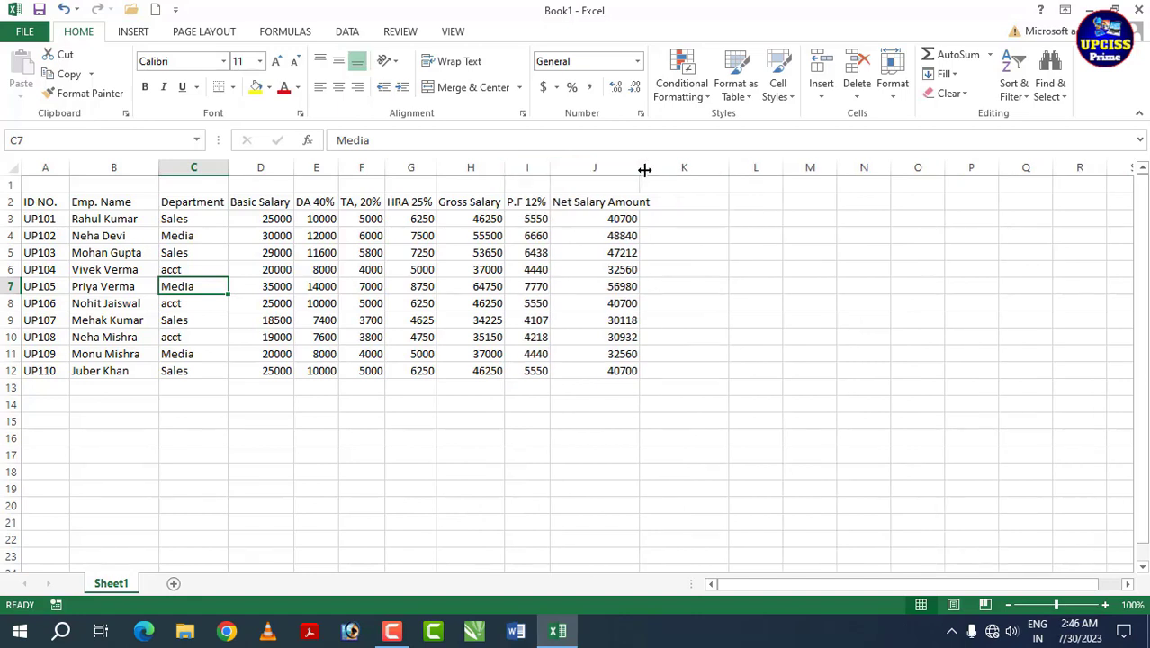
pyautogui.doubleClick(645, 168)
pyautogui.click(596, 267)
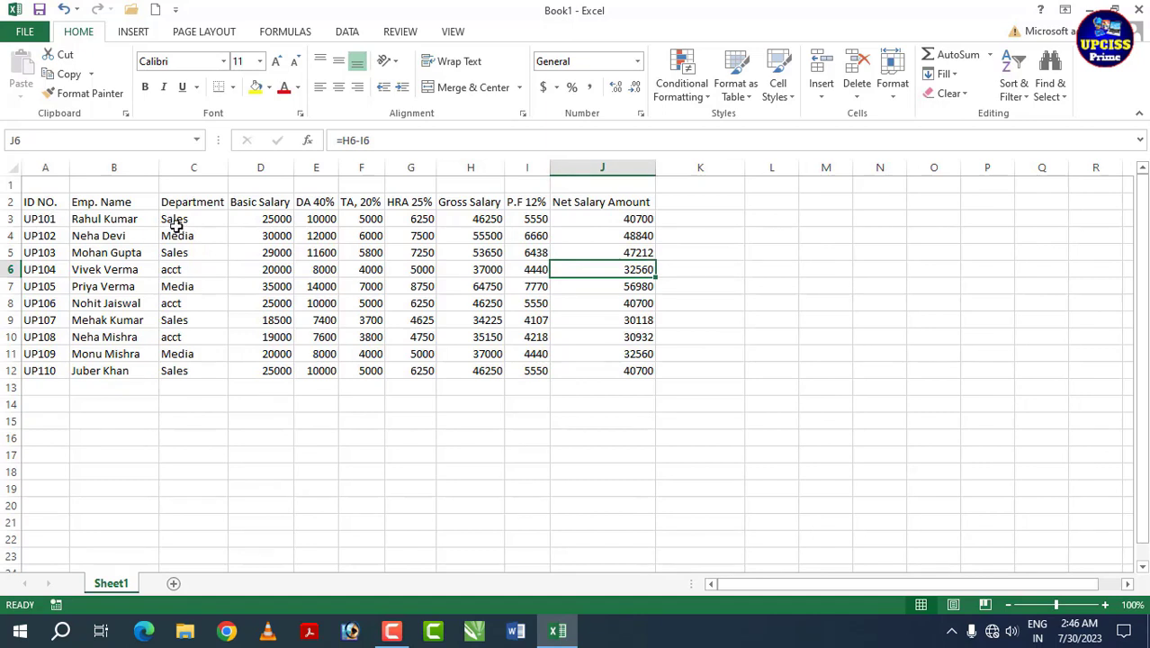
pyautogui.moveTo(266, 223); pyautogui.dragTo(621, 365)
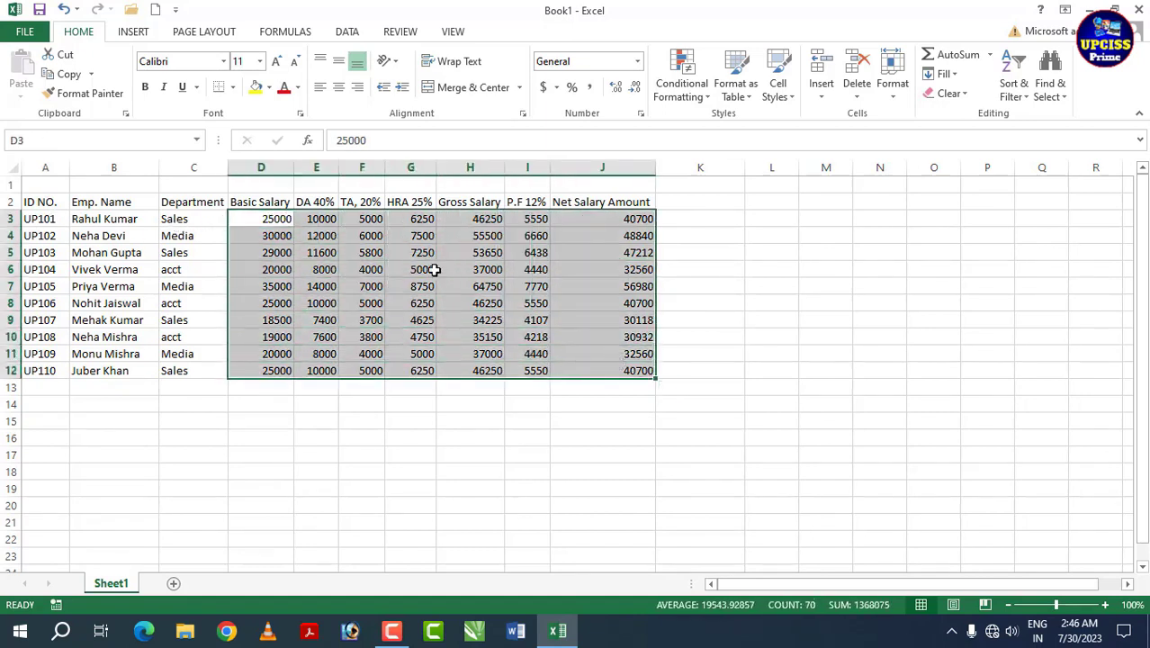
# Step: Centre the figures in D3:J12, and make the A2:J2 headings bold and centred
pyautogui.click(338, 87)
pyautogui.click(515, 340)
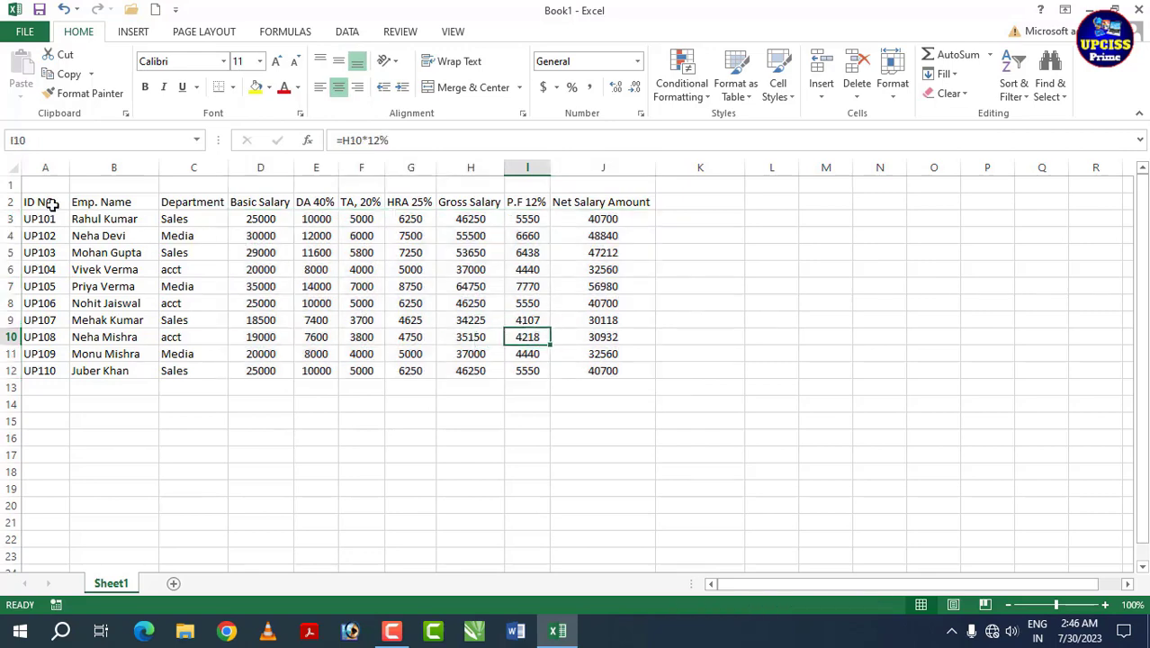
pyautogui.moveTo(47, 202); pyautogui.dragTo(599, 198)
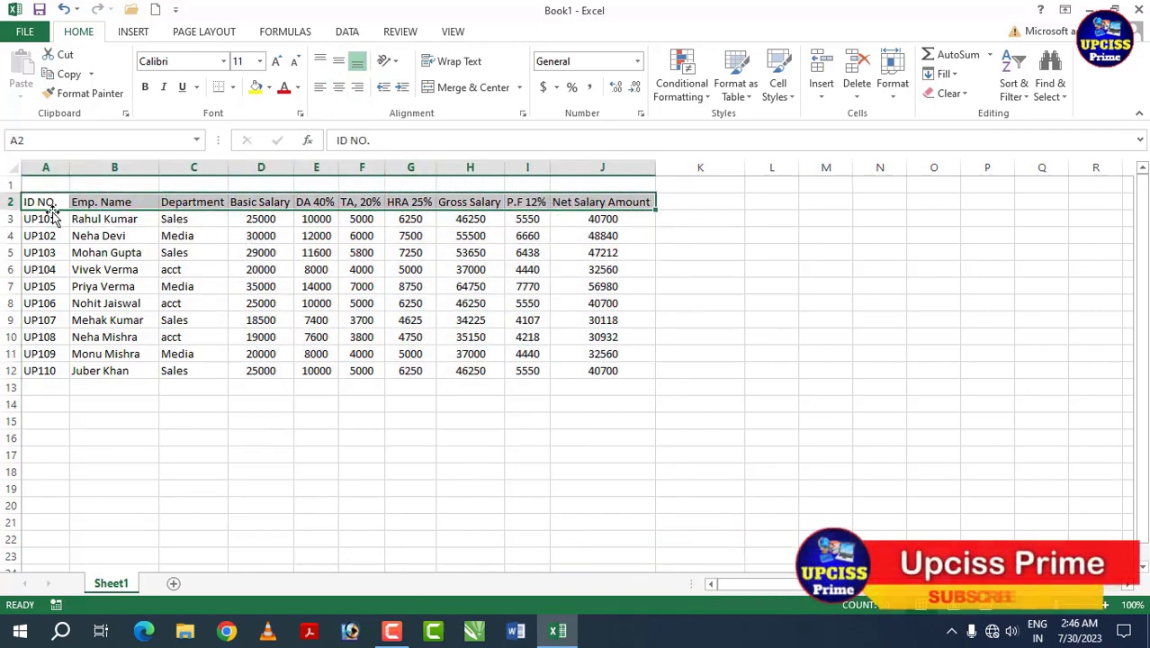
pyautogui.click(146, 88)
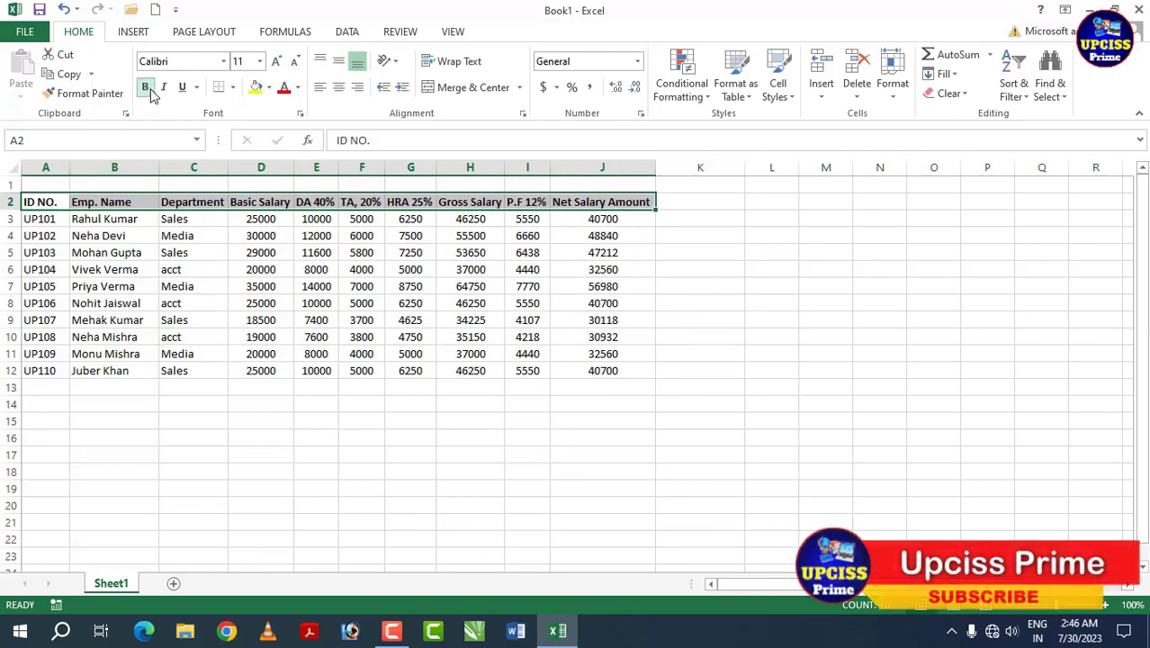
pyautogui.click(342, 87)
pyautogui.click(347, 300)
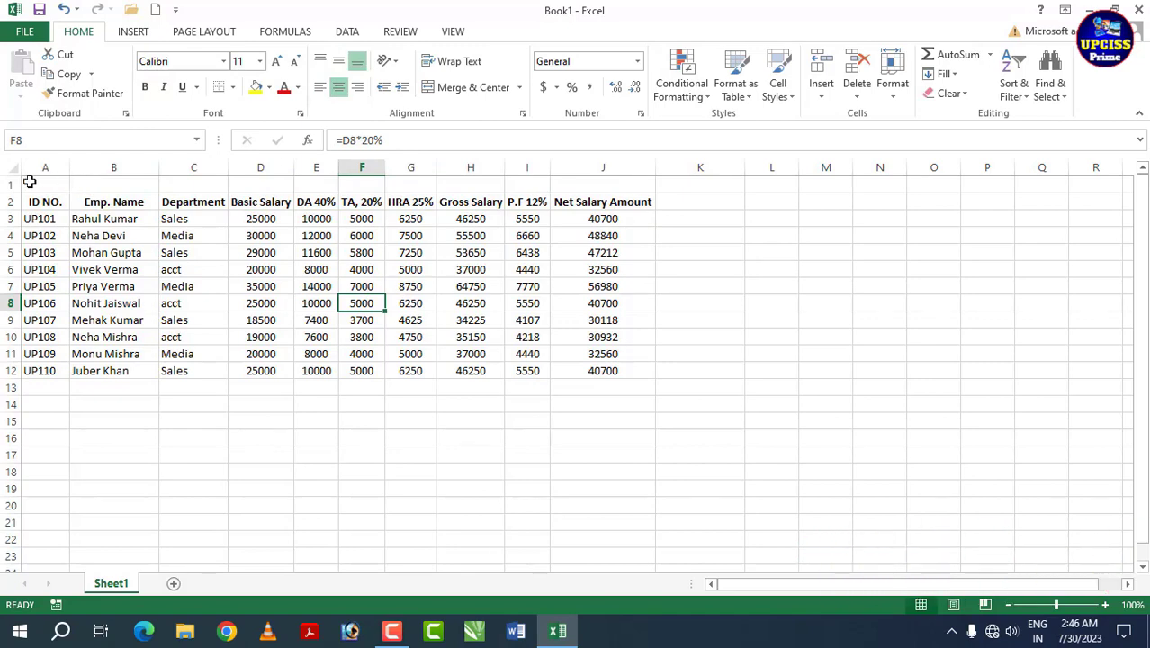
pyautogui.moveTo(28, 180); pyautogui.dragTo(275, 180)
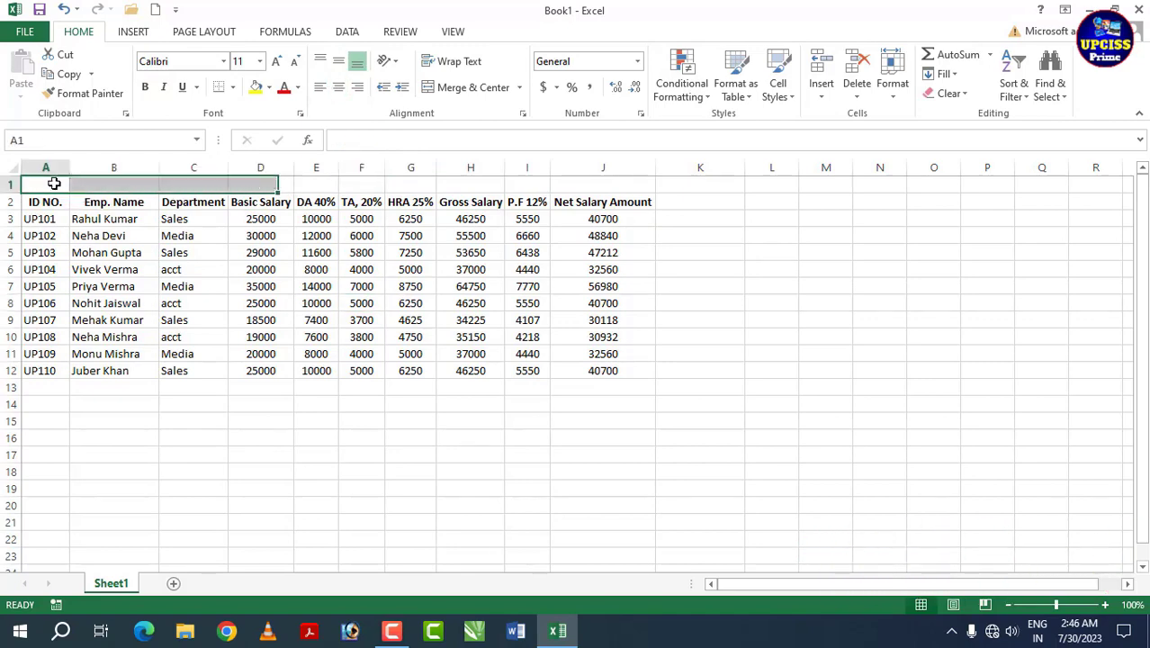
# Step: Merge and centre A1:J1 into one title cell and raise row 1 to about 76.5 points
pyautogui.moveTo(54, 182); pyautogui.dragTo(601, 186)
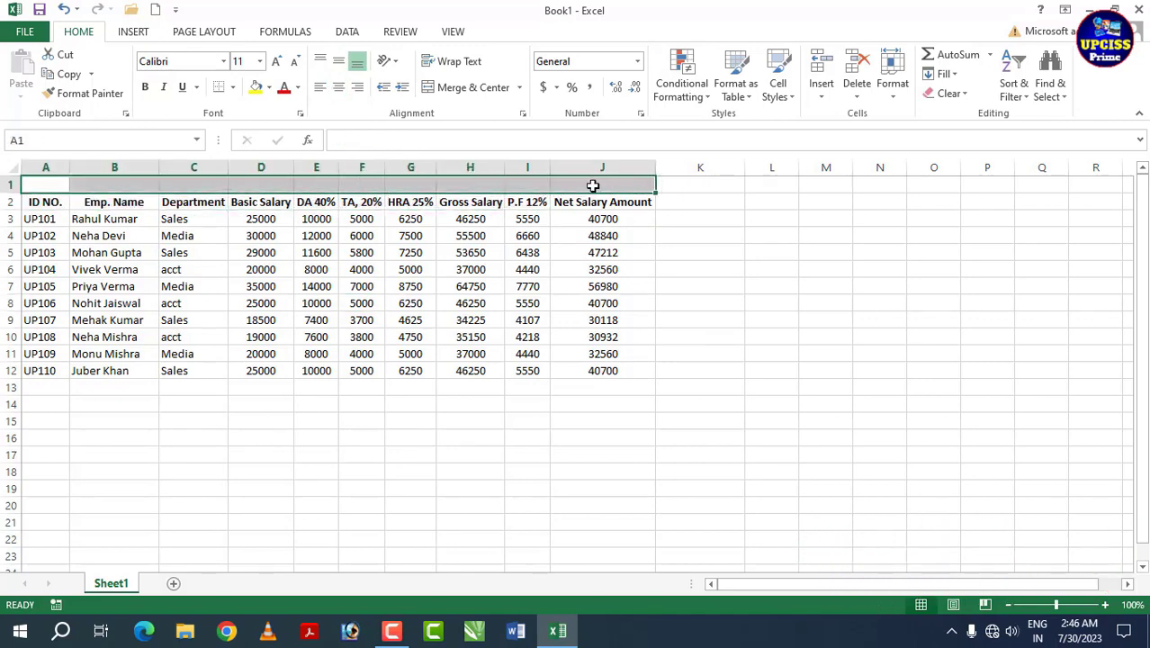
pyautogui.click(473, 90)
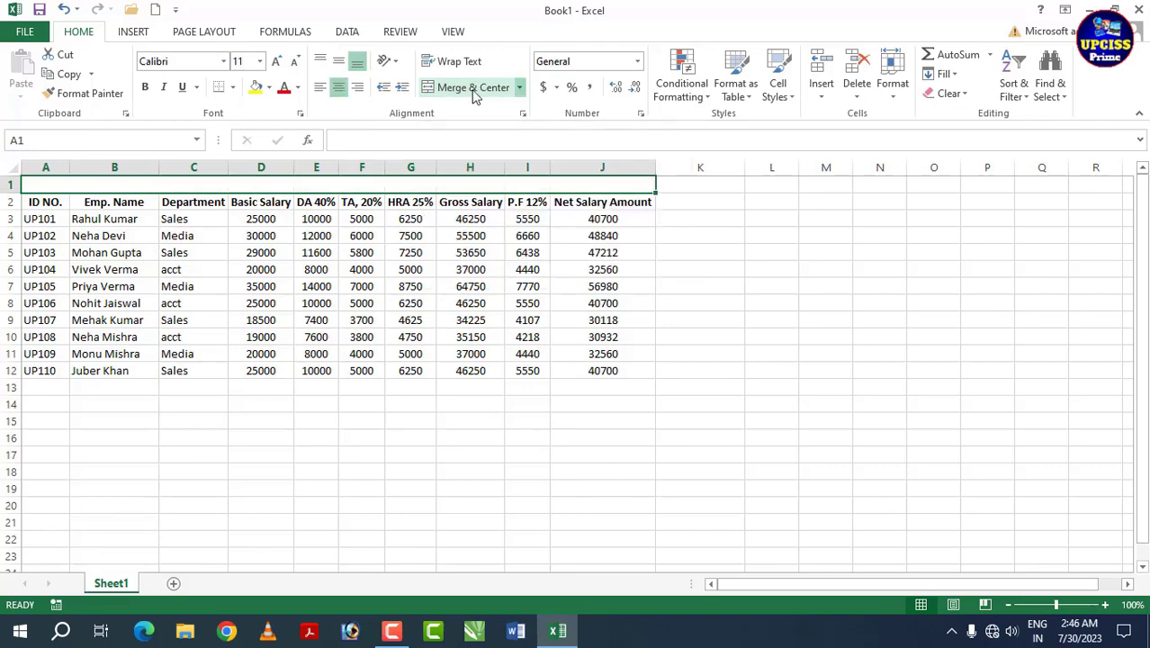
pyautogui.click(410, 253)
pyautogui.click(223, 184)
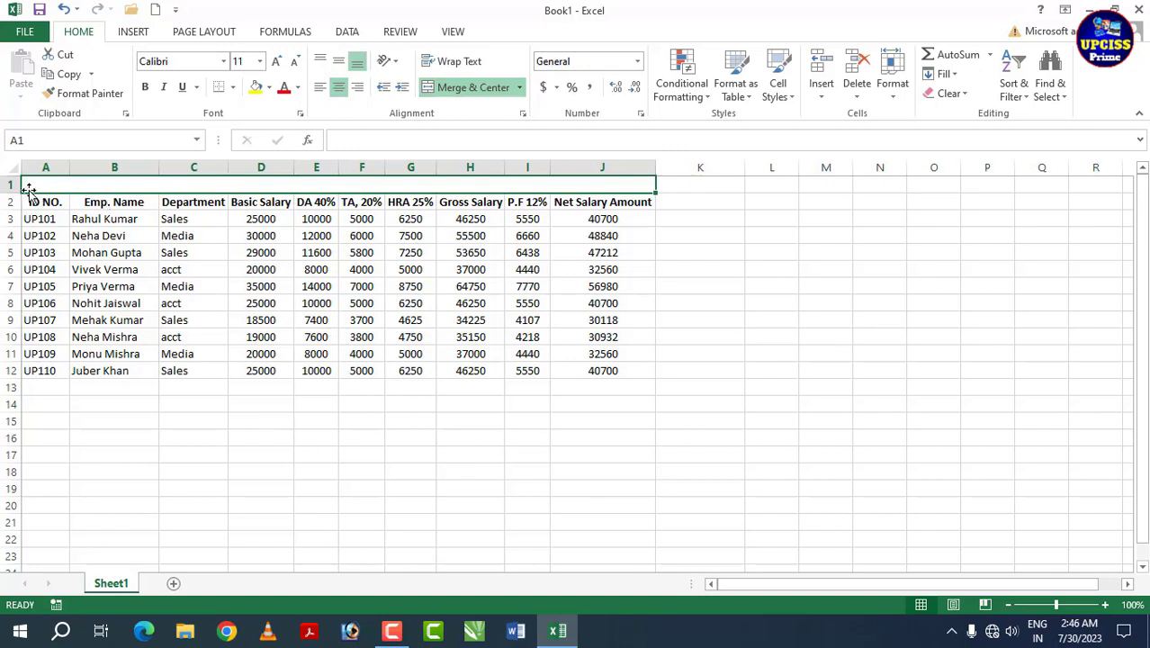
pyautogui.moveTo(12, 191); pyautogui.dragTo(3, 264)
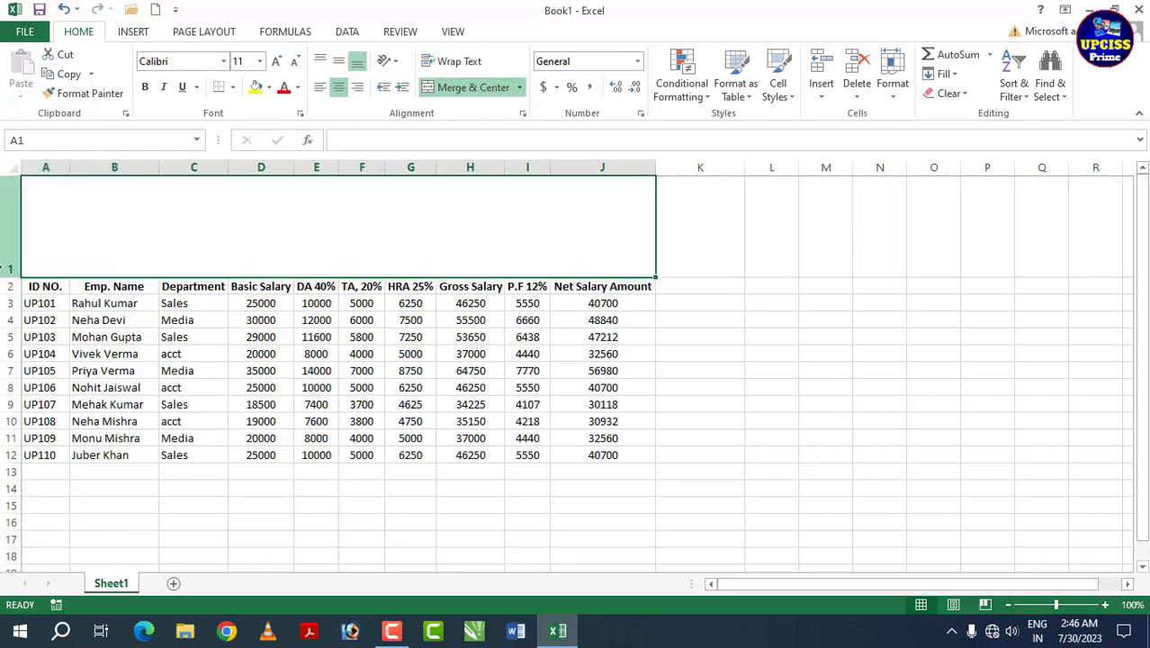
# Step: Type 'UPCISS PRIME PRIVATED LIMITED COMPANY' into the merged title cell
pyautogui.doubleClick(233, 199)
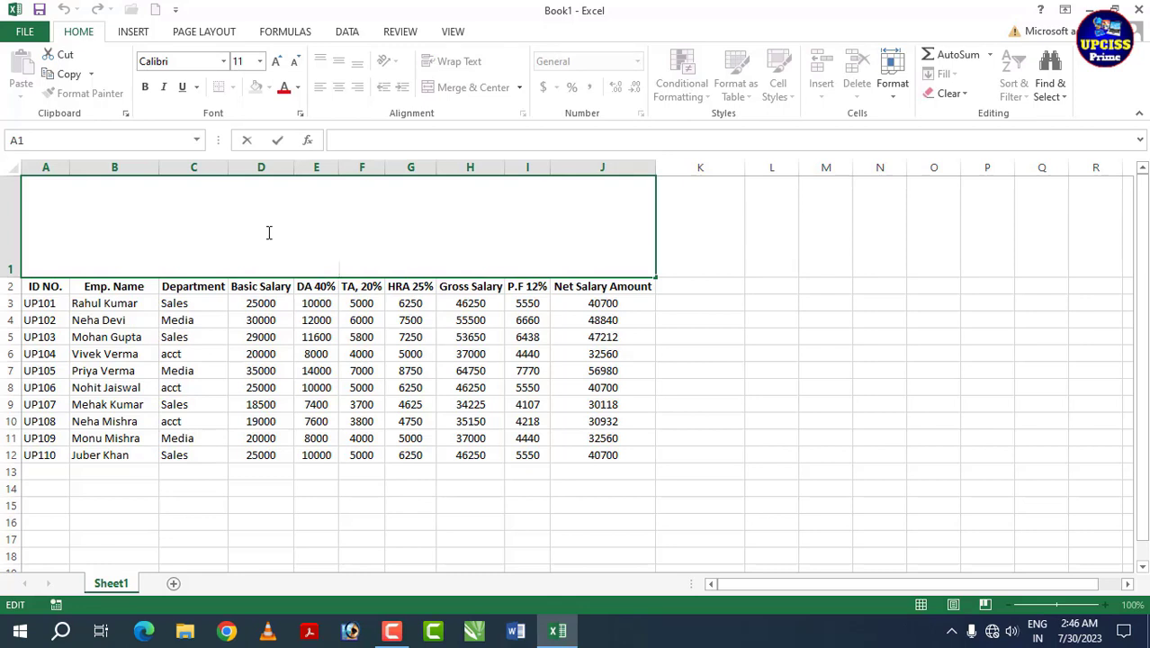
pyautogui.write('UPCISS PRIME PRIVATED LMI')
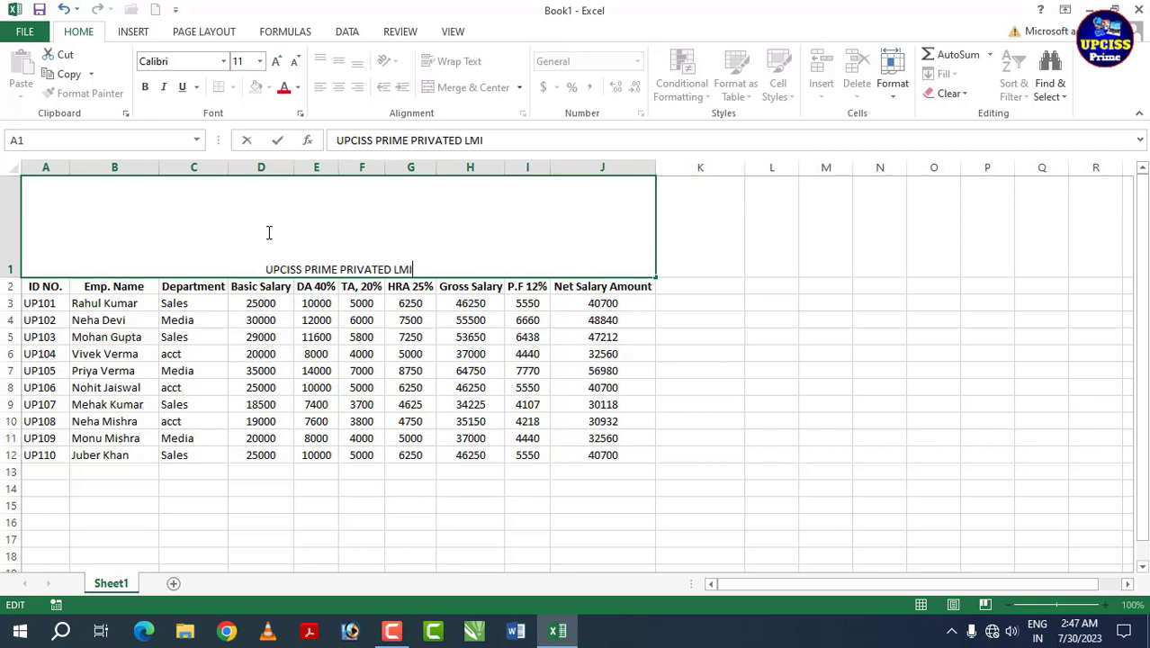
pyautogui.press('BackSpace')
pyautogui.press('BackSpace')
pyautogui.write('IMITED COMPANY')
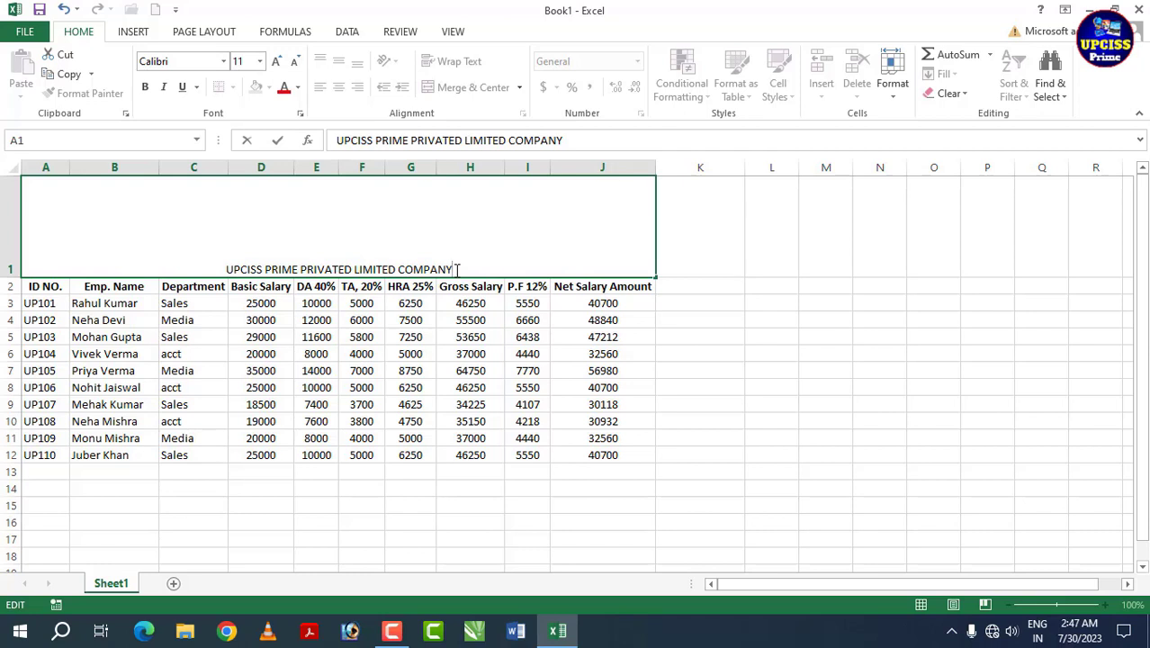
# Step: Add the company's address, phone numbers and e-mail as three further lines in the title cell
pyautogui.hotkey('alt', 'Return')
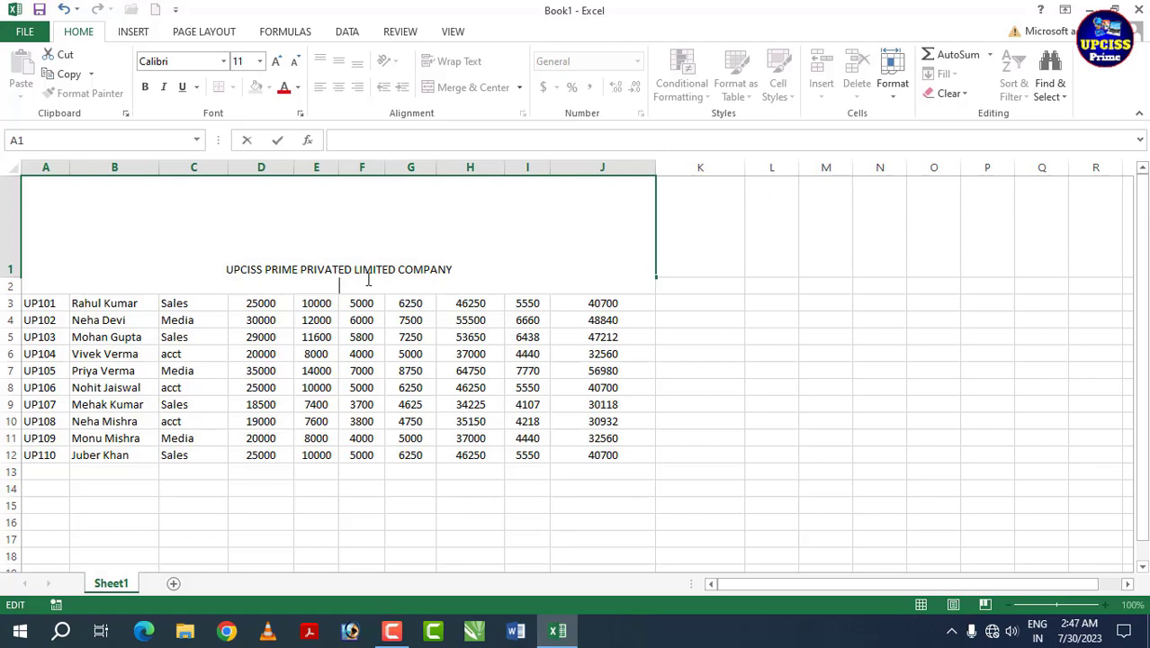
pyautogui.write('Lakhimpur')
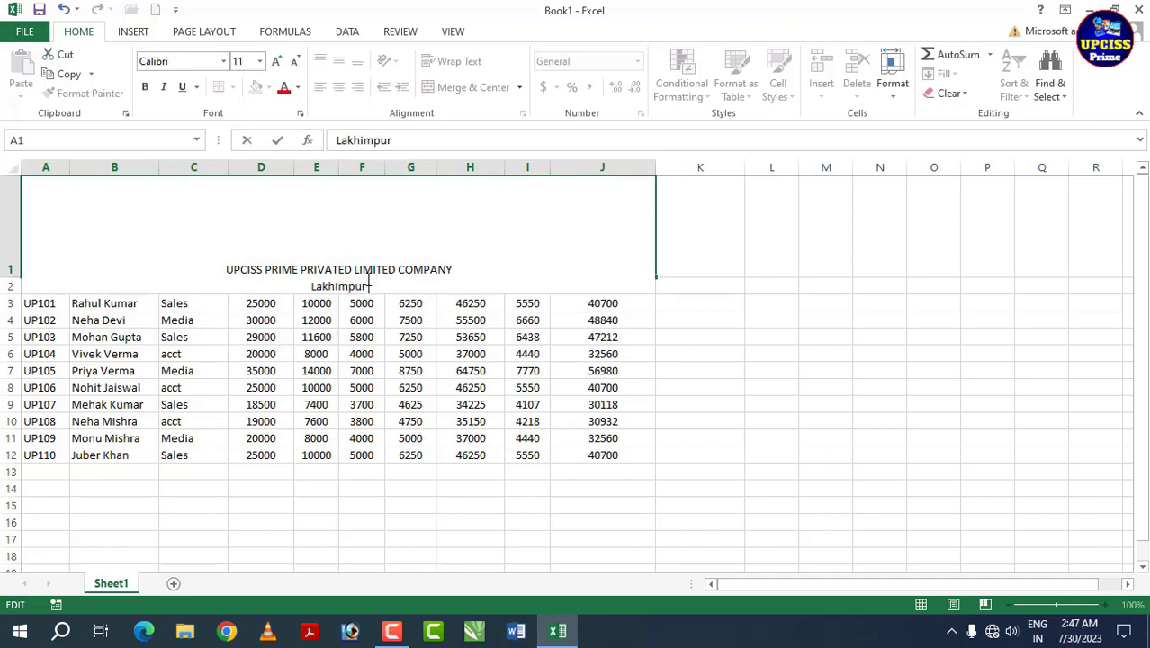
pyautogui.write(' kheri')
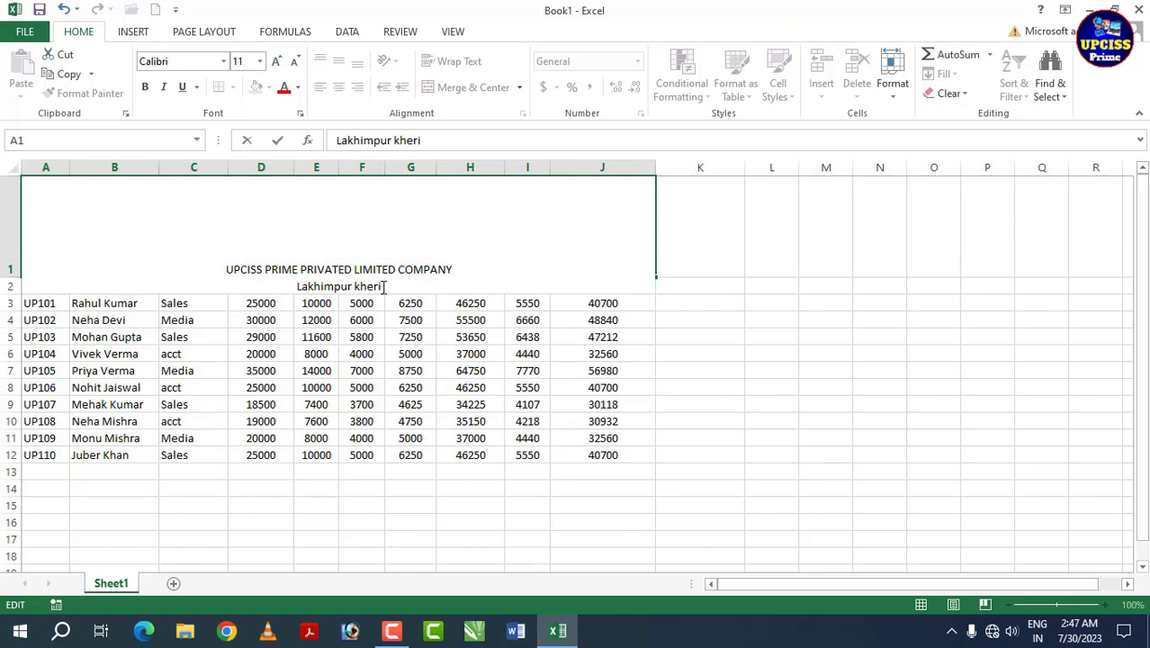
pyautogui.write('utt')
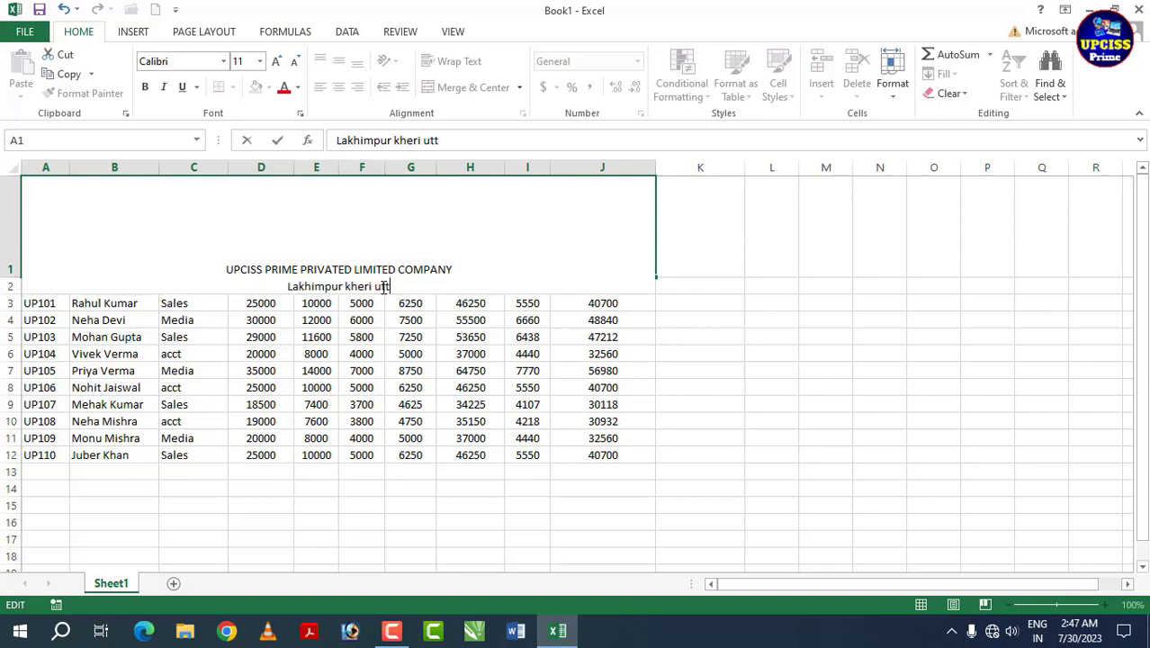
pyautogui.write('ar pardesh, 262701')
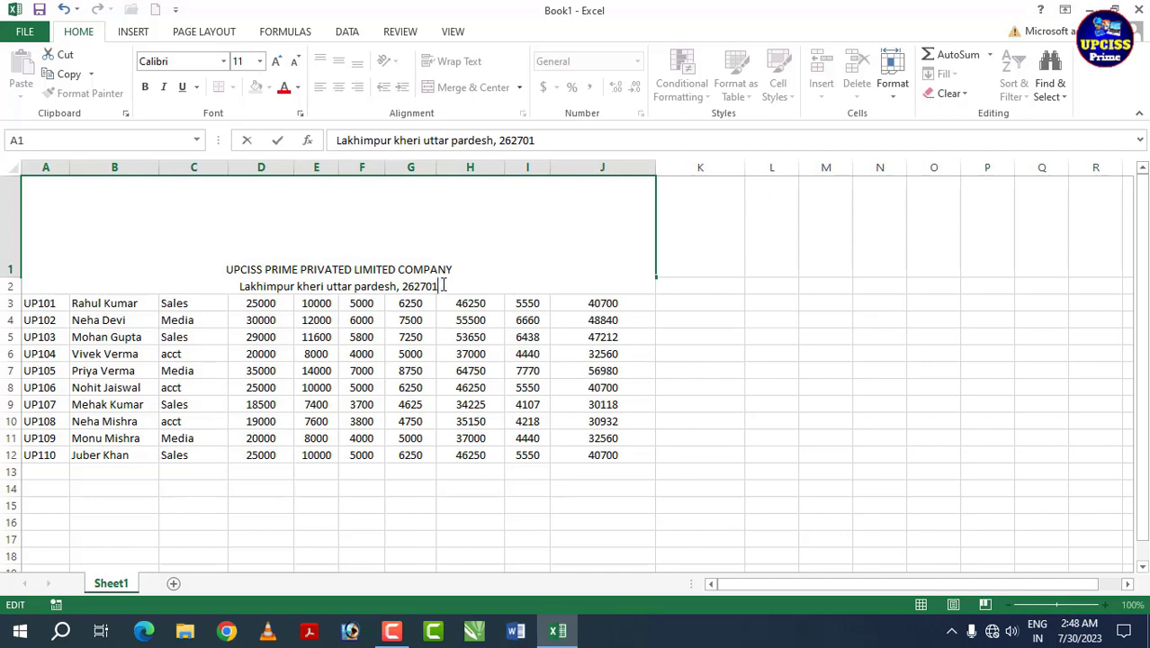
pyautogui.hotkey('alt', 'Return')
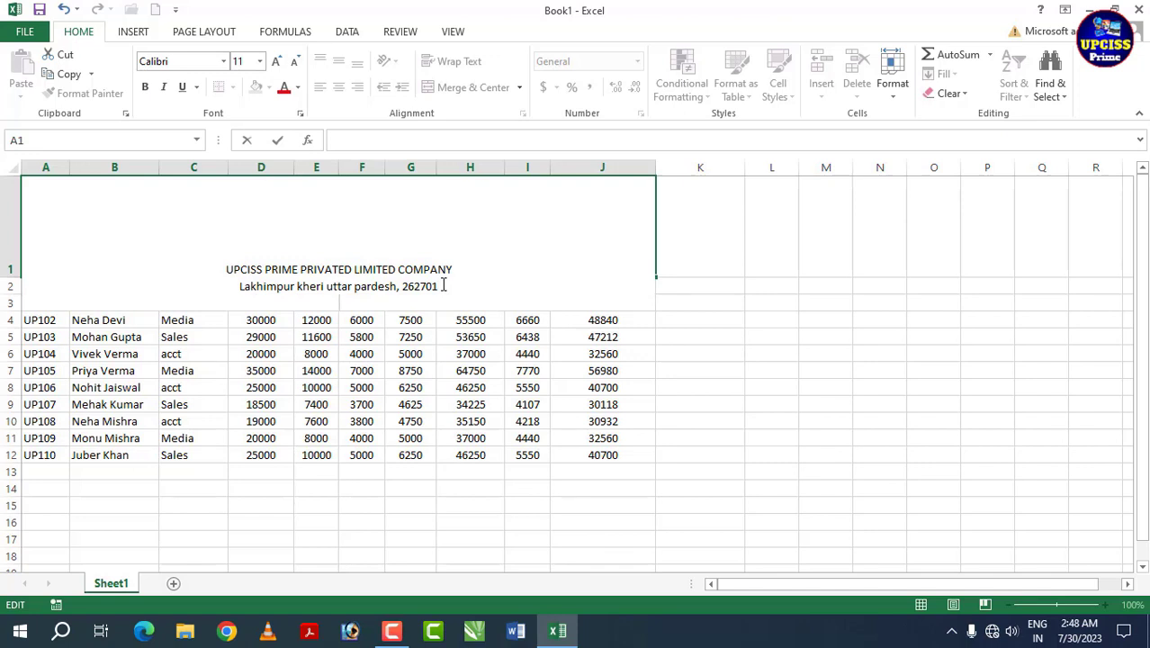
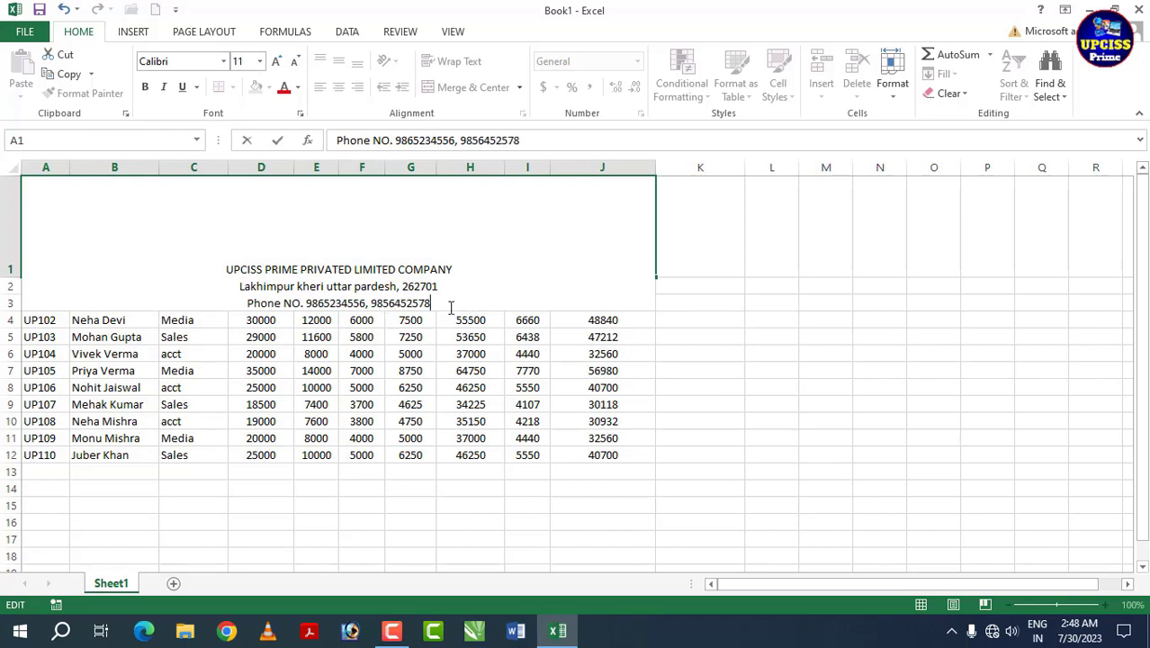
pyautogui.hotkey('alt', 'Return')
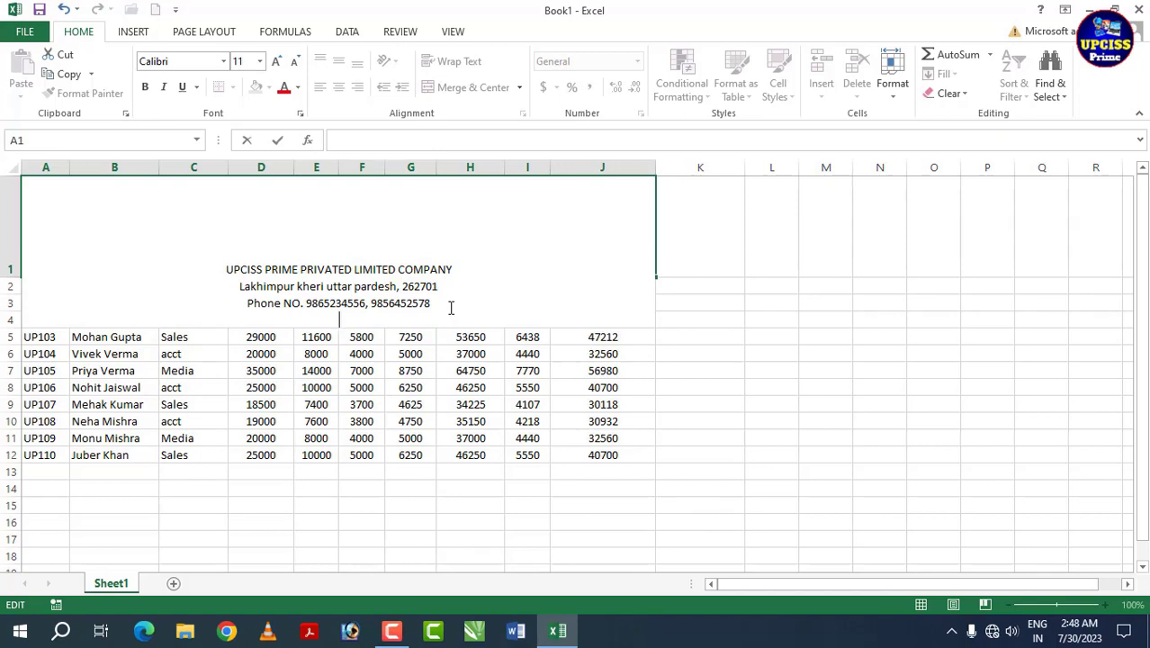
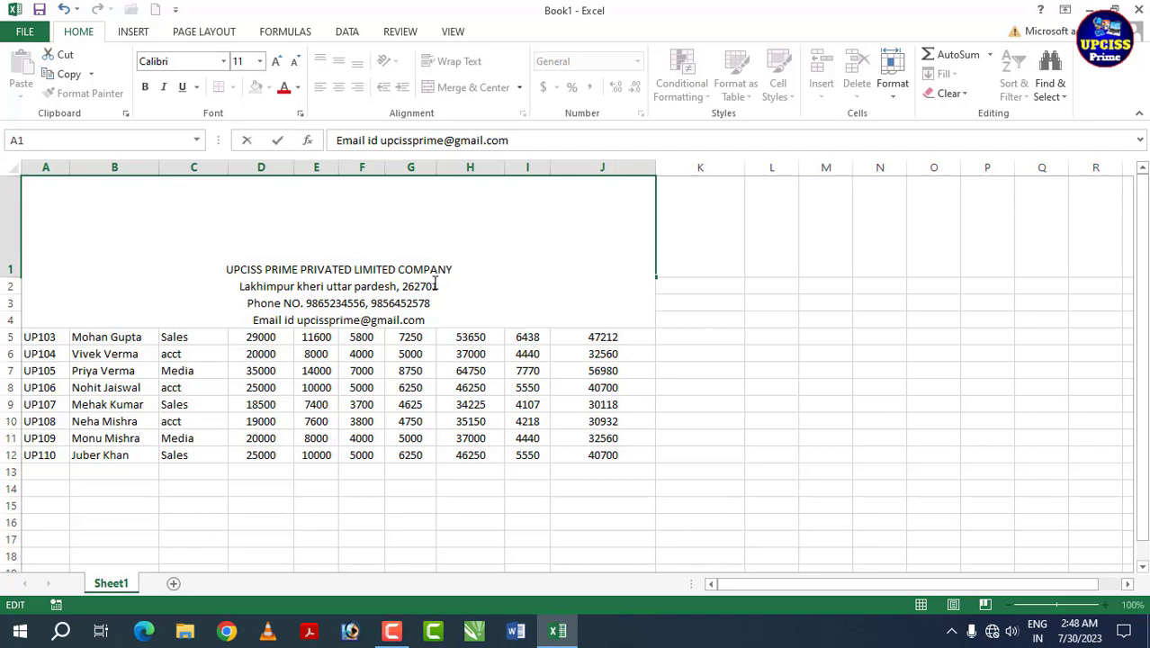
pyautogui.click(699, 391)
# Step: Middle-align the title cell and add a fifth line, 'Employee Salary Sheet For July 2023'
pyautogui.click(465, 260)
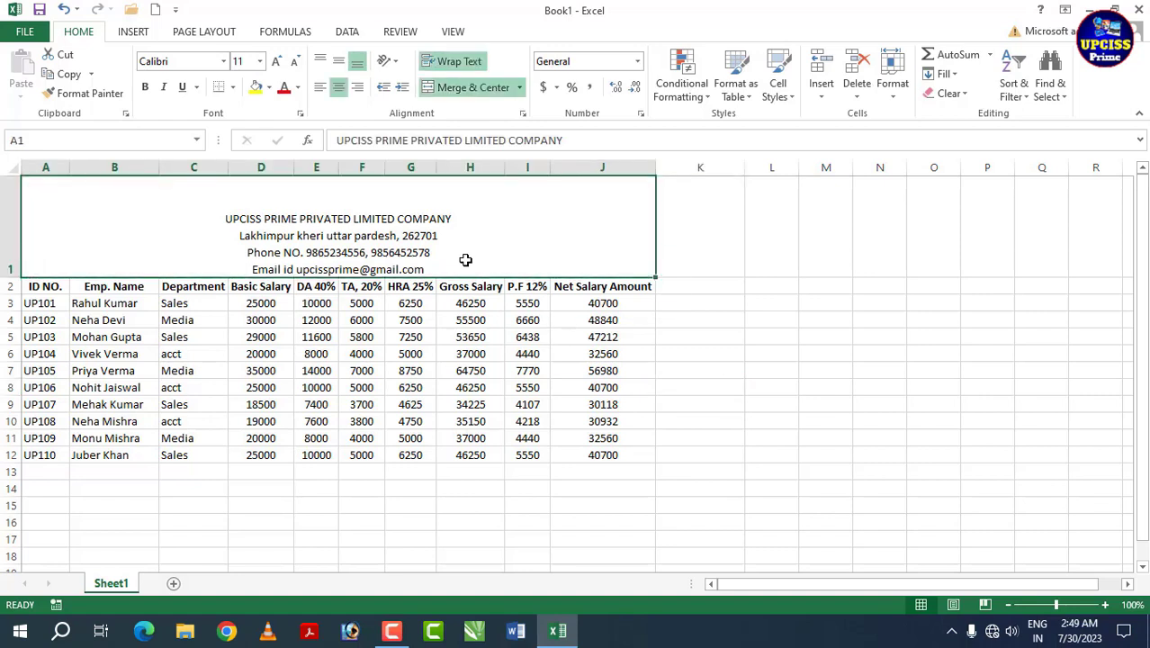
pyautogui.click(340, 60)
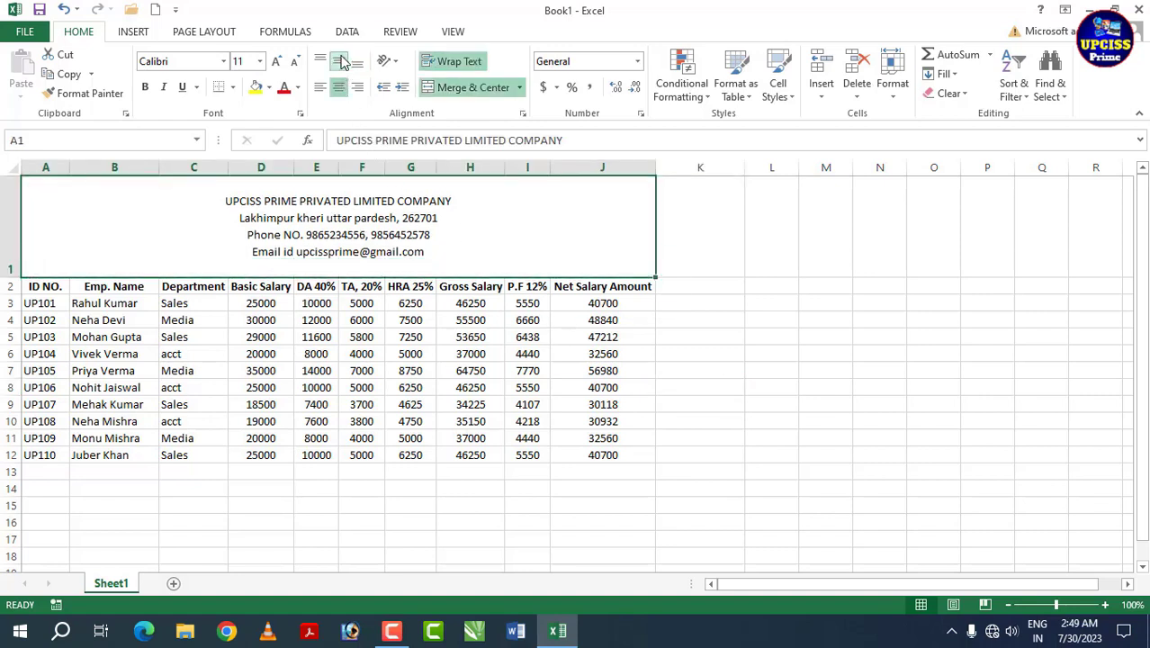
pyautogui.doubleClick(450, 253)
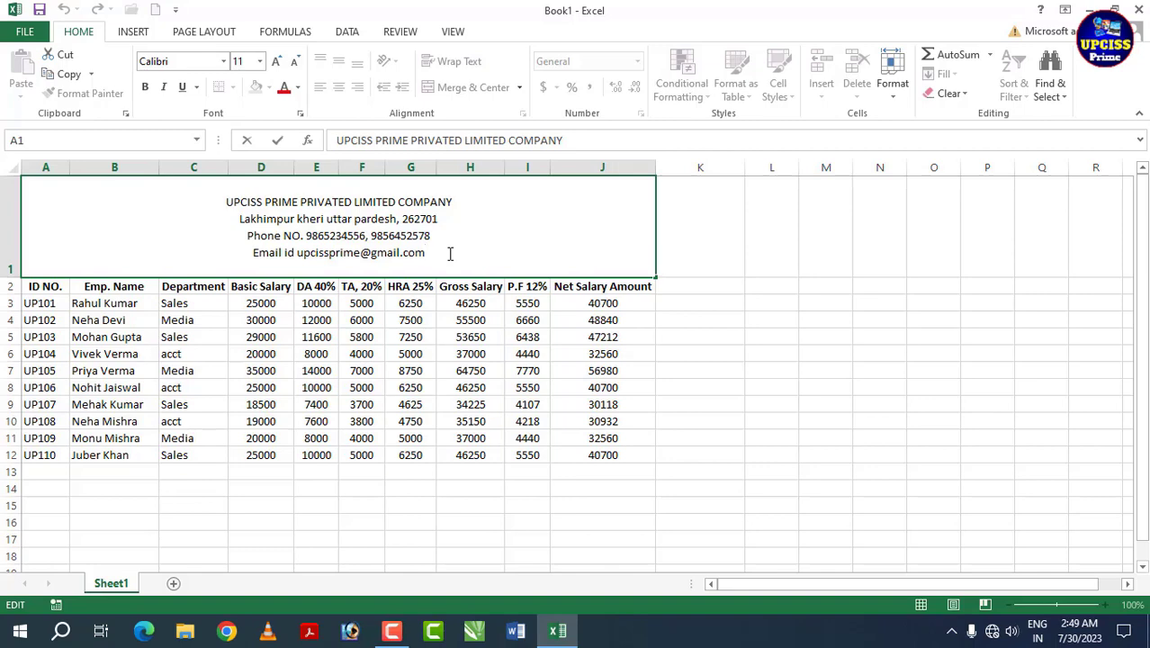
pyautogui.hotkey('alt', 'Return')
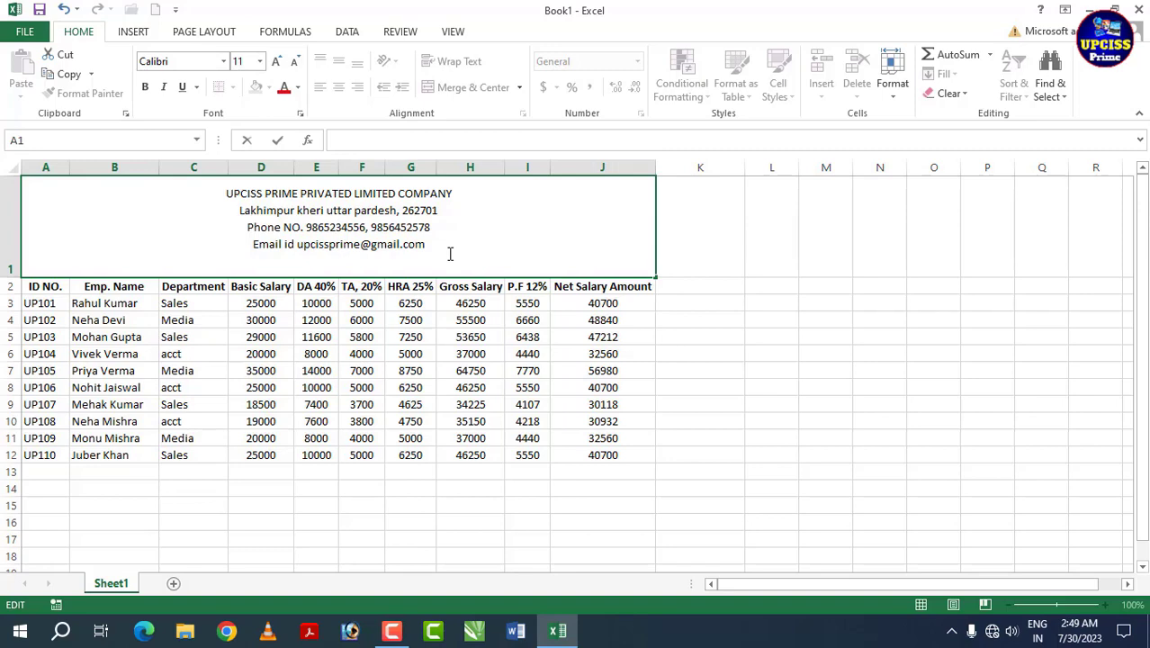
pyautogui.write('Employee Salary Sheet For July 2023')
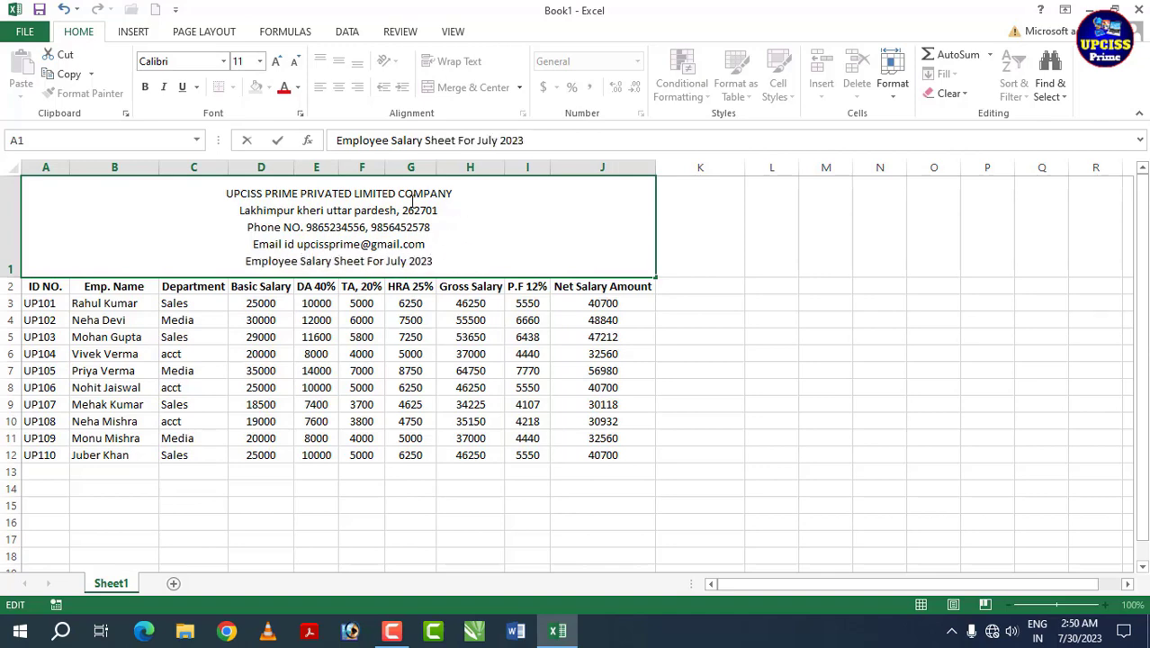
# Step: Make the company name line bold and enlarge it to size 22
pyautogui.moveTo(460, 193); pyautogui.dragTo(27, 194)
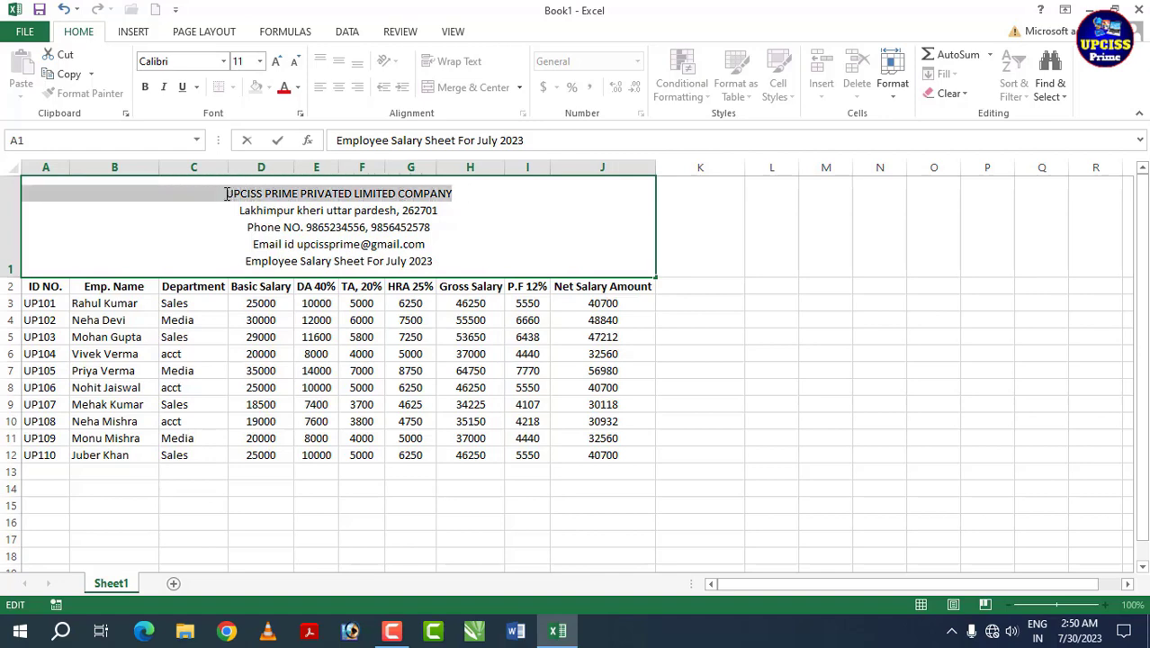
pyautogui.click(144, 87)
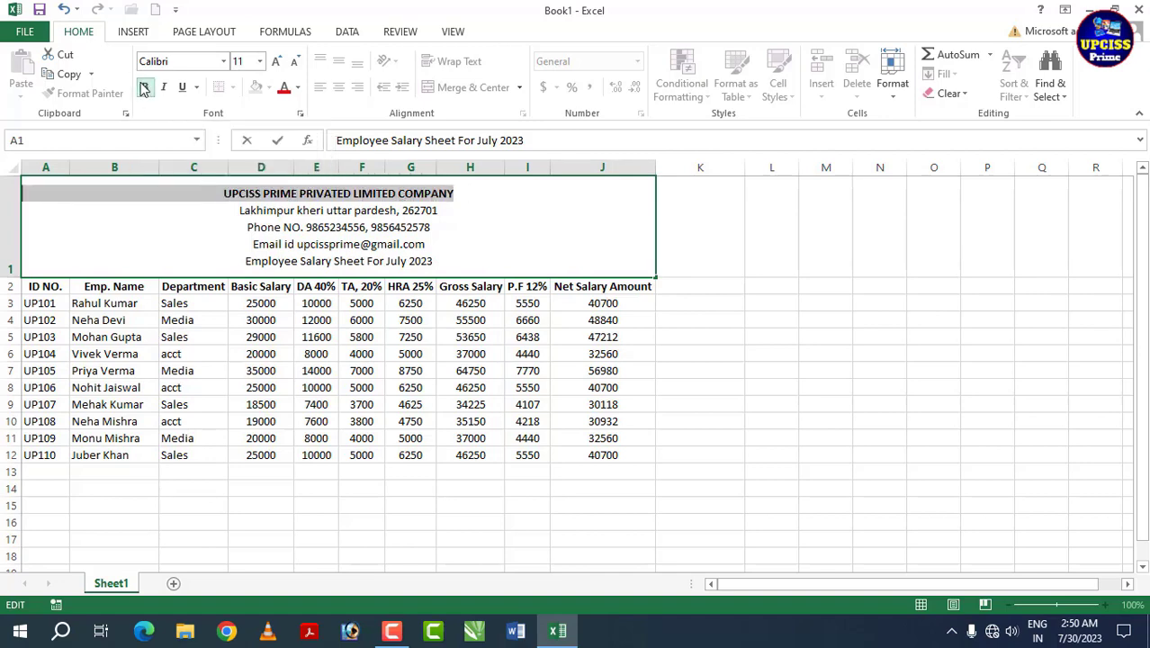
pyautogui.click(277, 62)
pyautogui.click(277, 62)
pyautogui.click(277, 63)
pyautogui.click(277, 62)
pyautogui.click(276, 62)
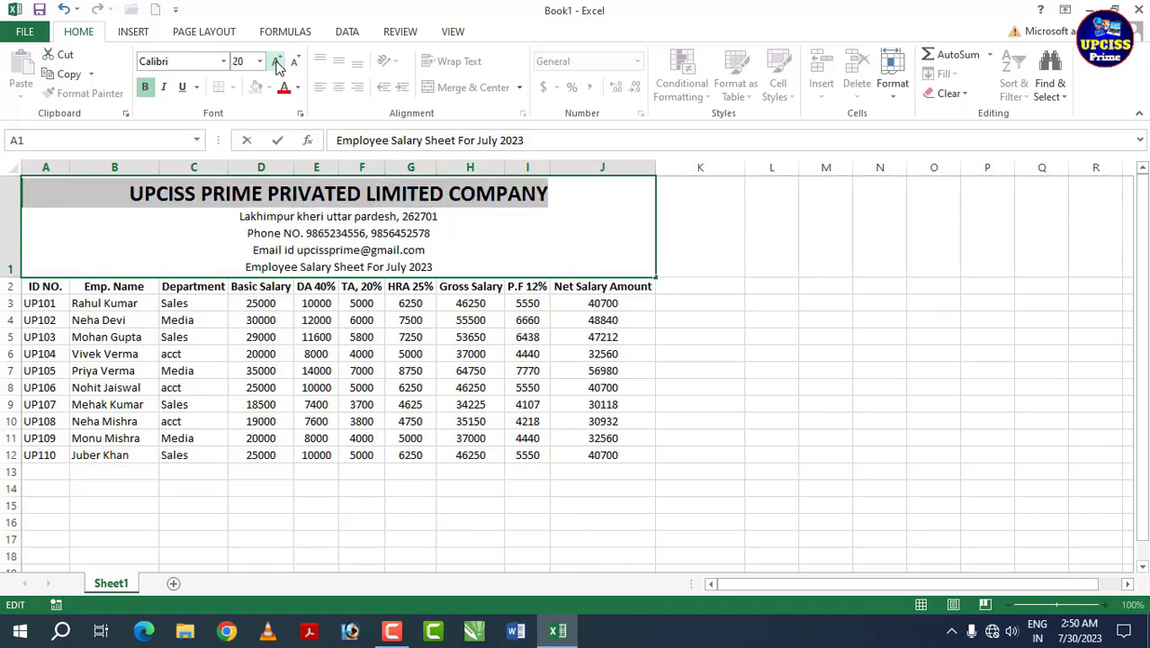
pyautogui.click(276, 62)
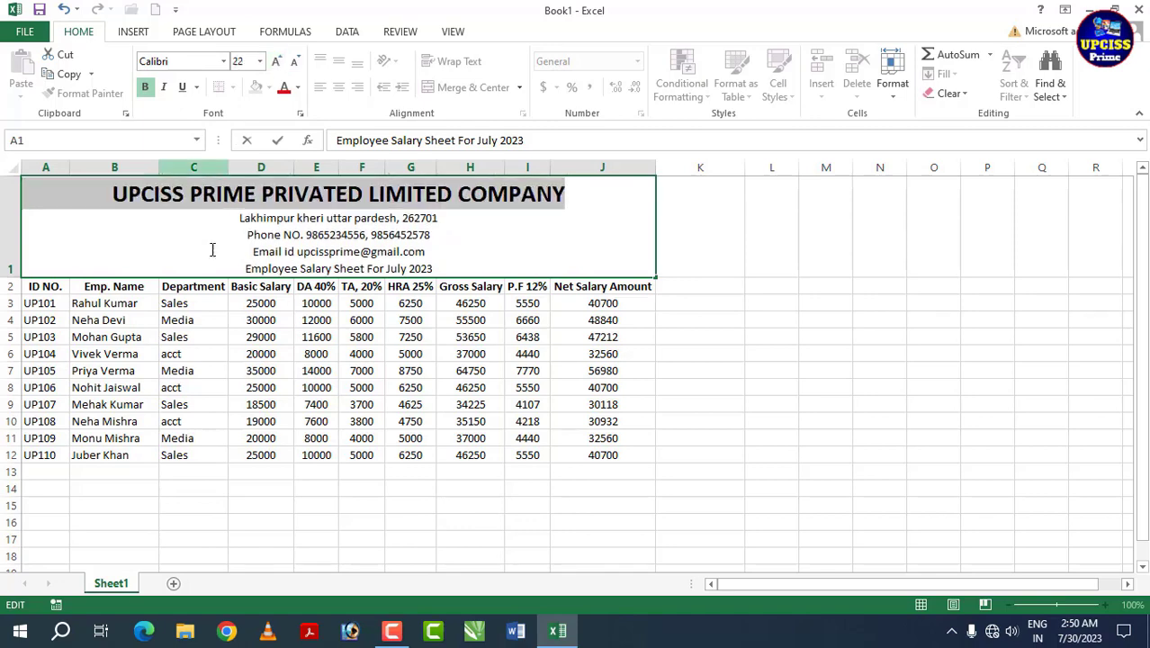
# Step: Make the 'Employee Salary Sheet For July 2023' line bold at size 20 and heighten row 1
pyautogui.click(254, 252)
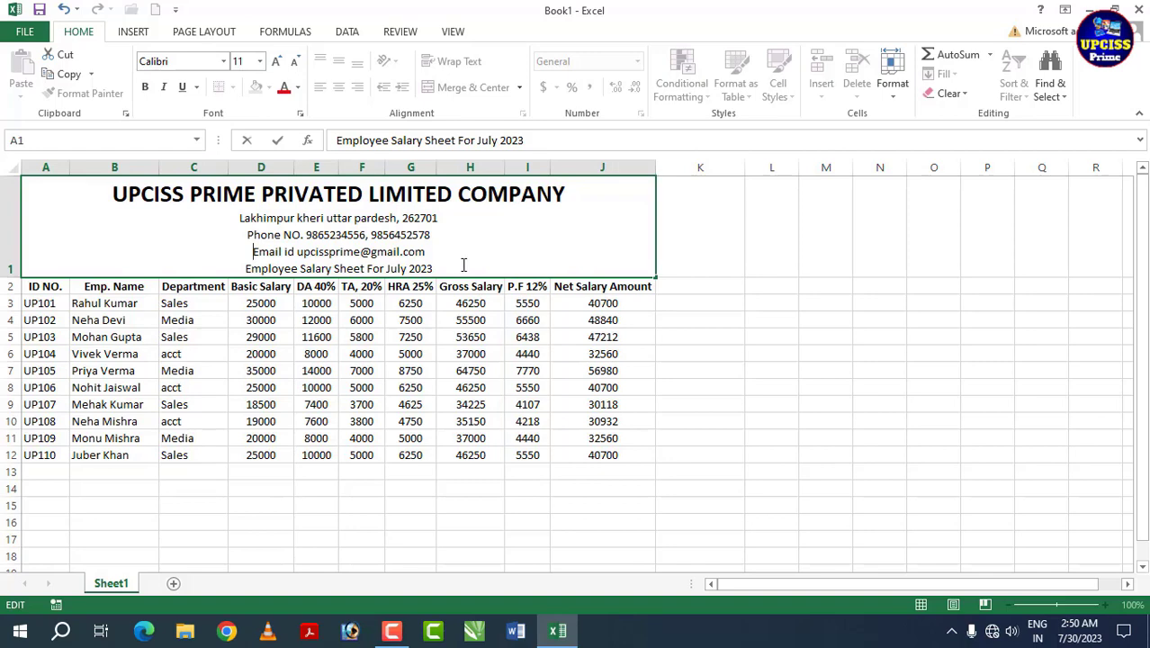
pyautogui.moveTo(433, 269); pyautogui.dragTo(244, 268)
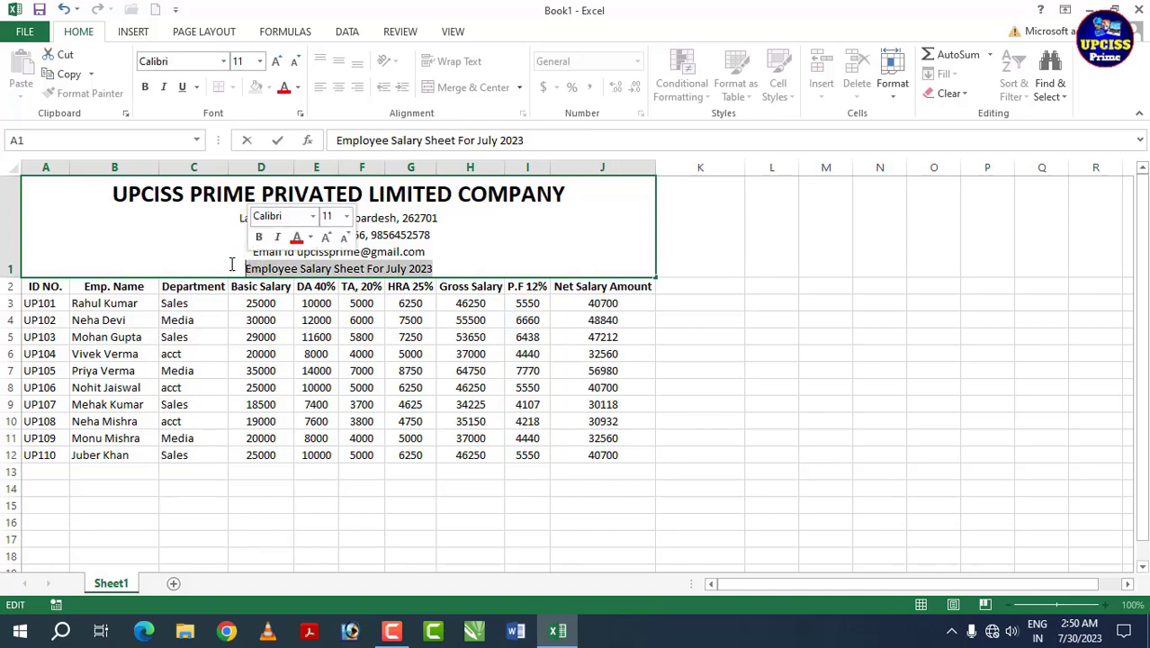
pyautogui.click(147, 87)
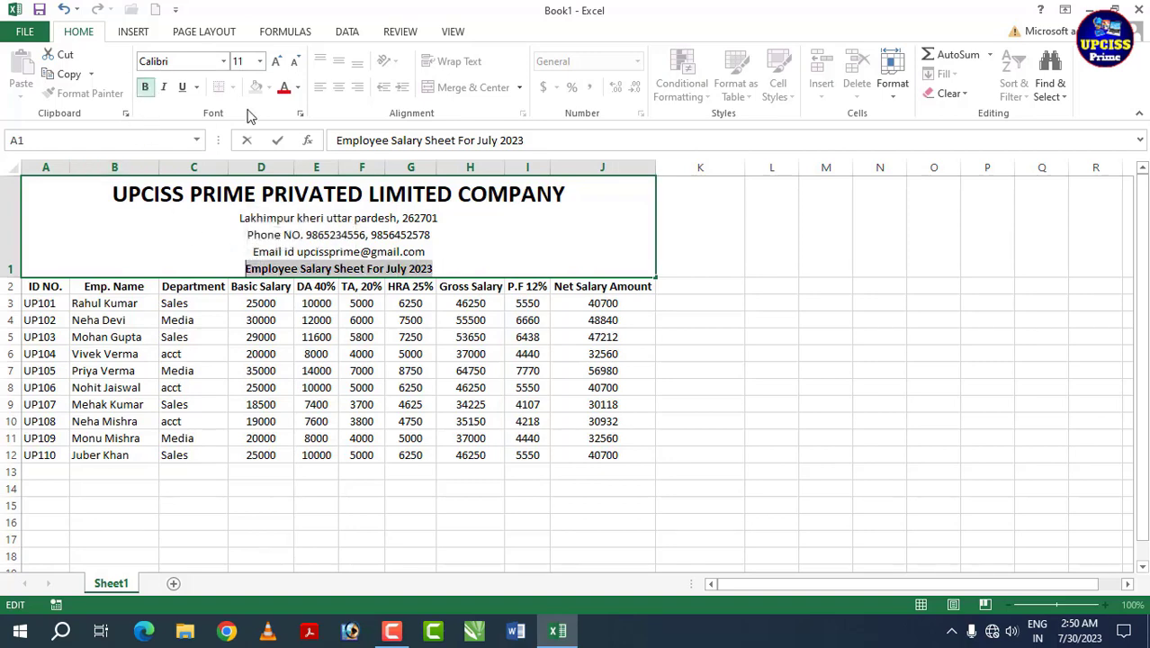
pyautogui.click(277, 63)
pyautogui.click(278, 63)
pyautogui.click(278, 63)
pyautogui.click(277, 63)
pyautogui.click(277, 63)
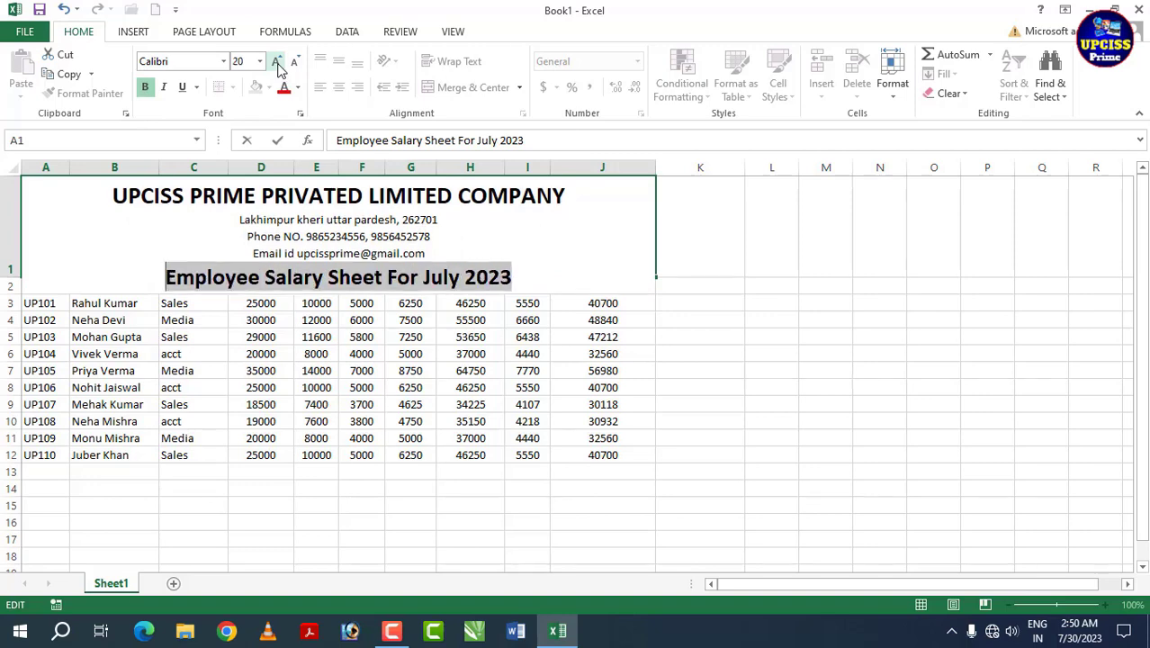
pyautogui.click(563, 451)
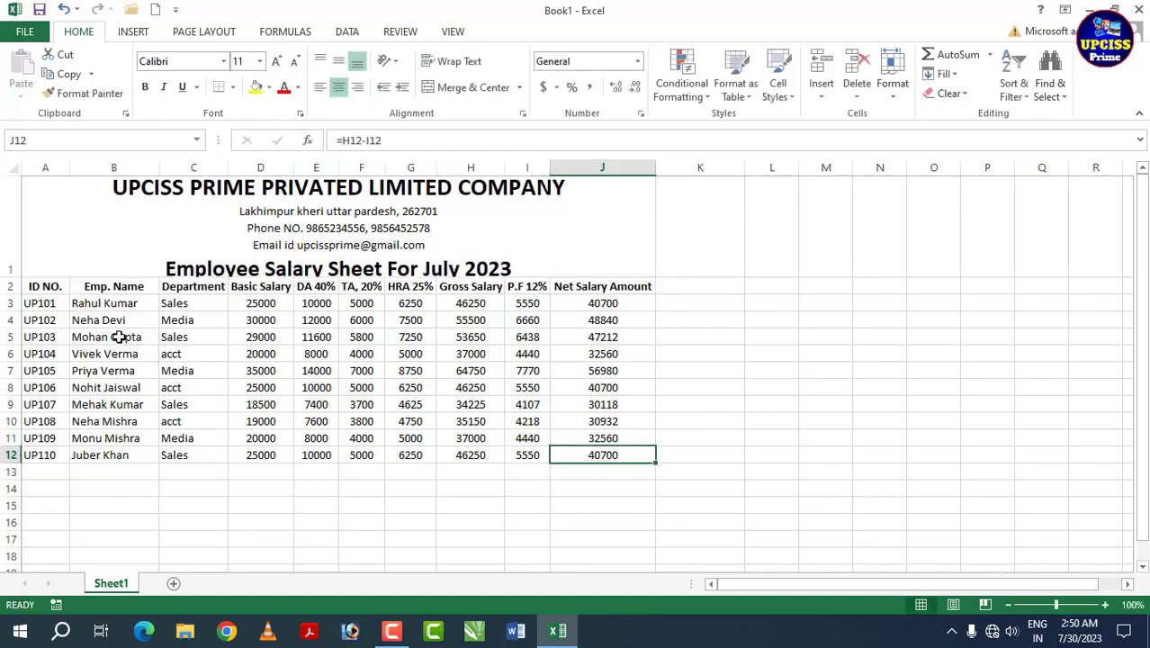
pyautogui.moveTo(12, 275); pyautogui.dragTo(10, 306)
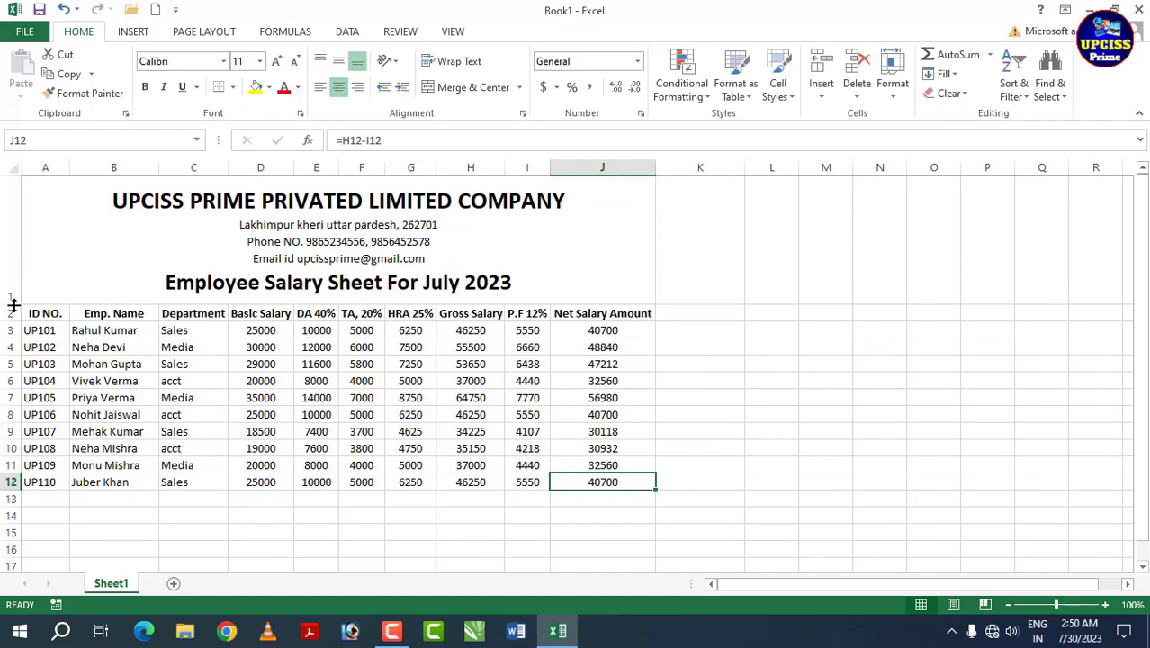
# Step: Make row 1 taller and bold the 'Phone NO.' and 'Email id' labels in the title cell
pyautogui.moveTo(13, 304); pyautogui.dragTo(12, 315)
pyautogui.click(236, 283)
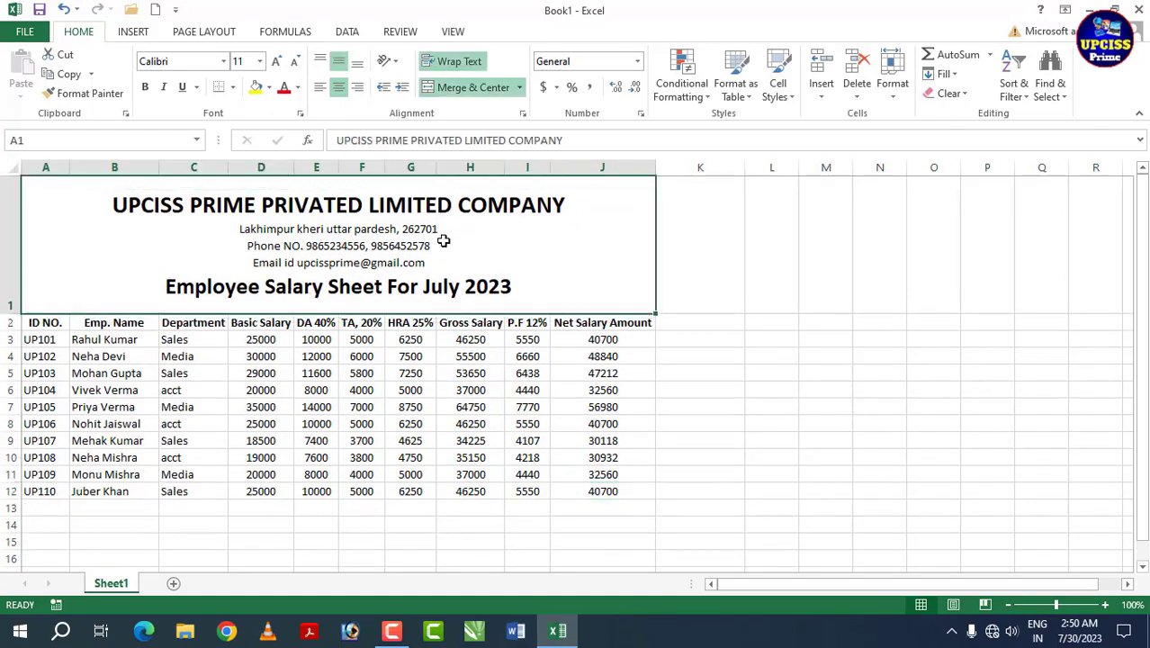
pyautogui.doubleClick(301, 248)
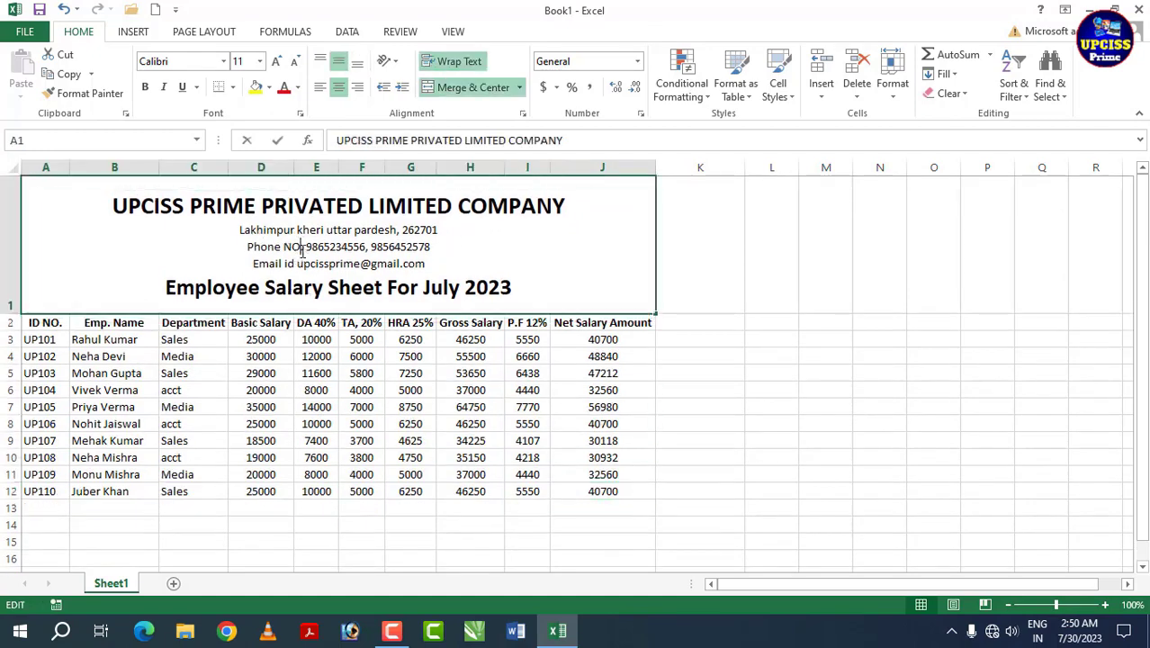
pyautogui.moveTo(303, 249); pyautogui.dragTo(253, 264)
pyautogui.click(145, 86)
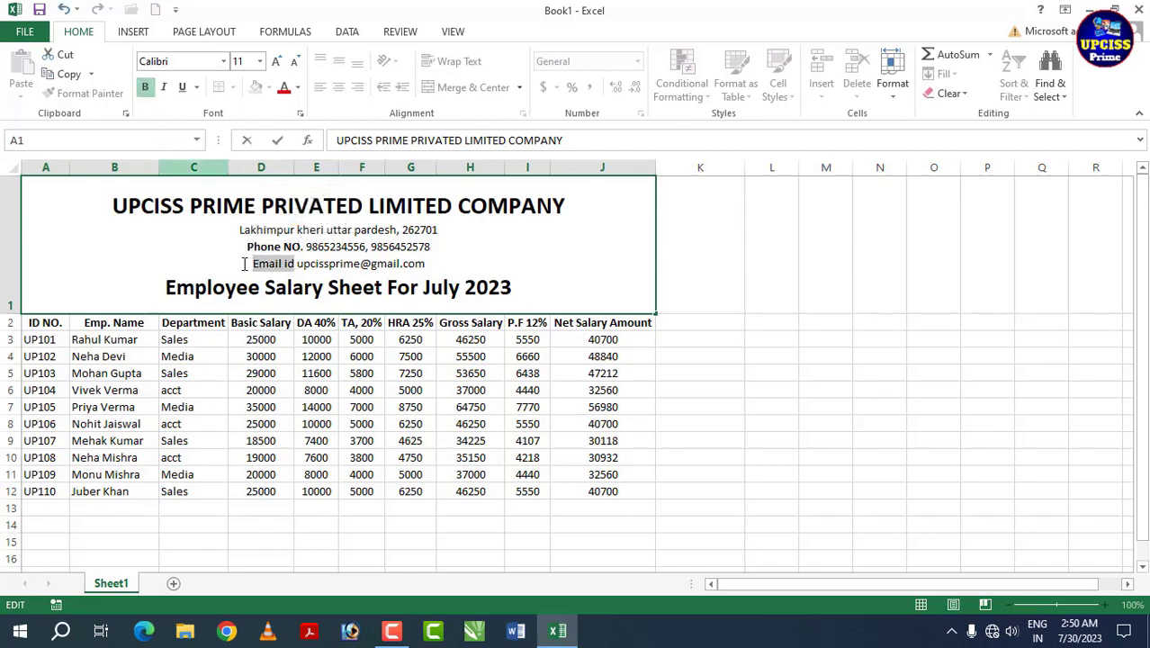
pyautogui.click(145, 87)
# Step: Enlarge the address, phone and email lines one font size, then select the table A1:J12
pyautogui.click(406, 295)
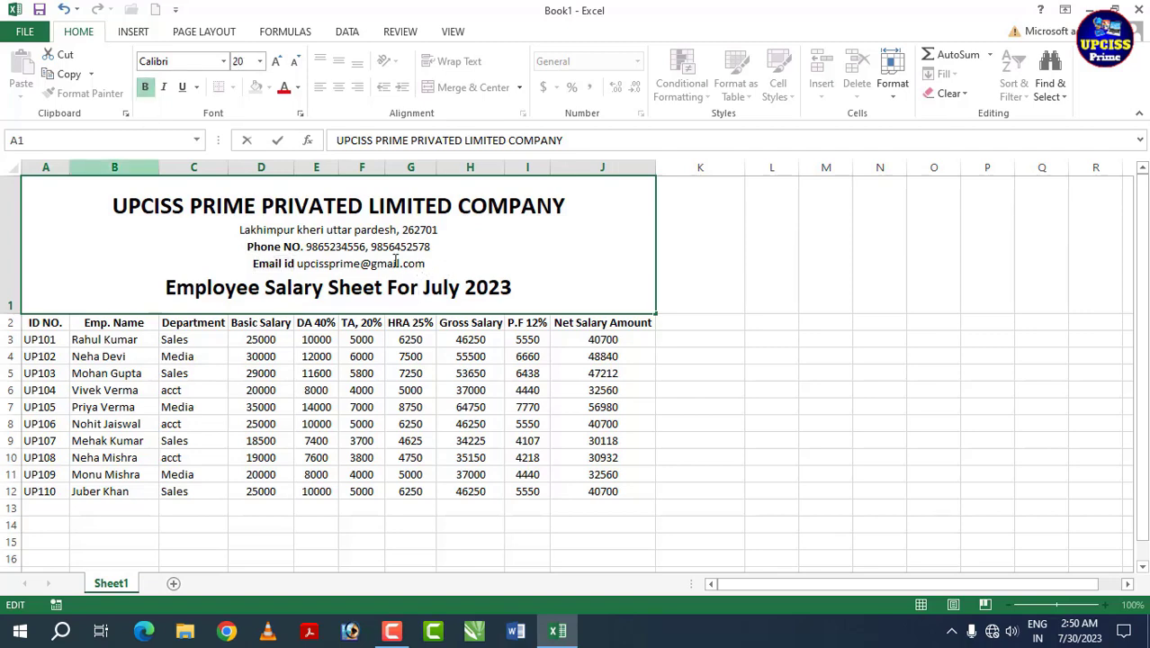
pyautogui.moveTo(426, 264); pyautogui.dragTo(240, 230)
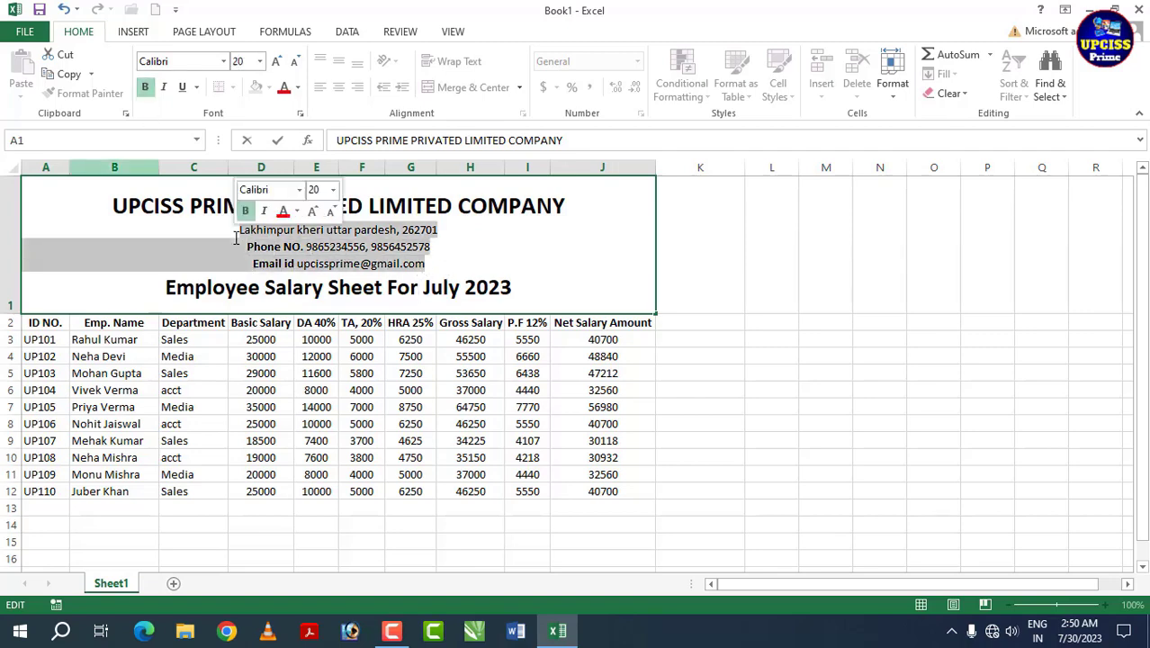
pyautogui.click(280, 68)
pyautogui.click(516, 304)
pyautogui.click(538, 421)
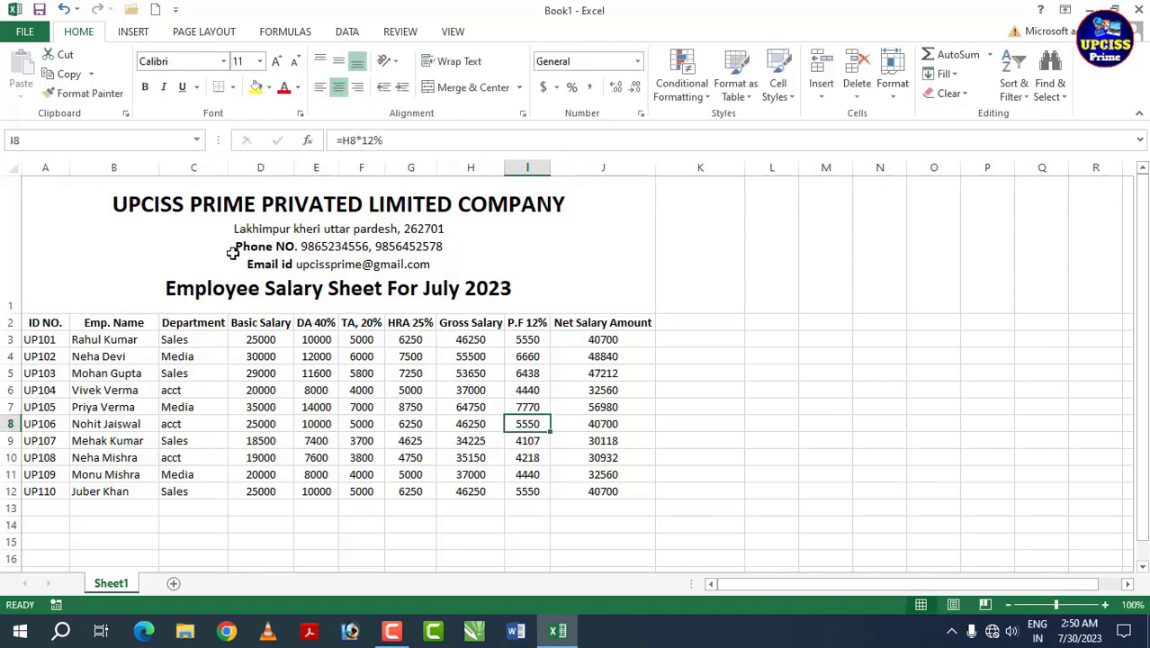
pyautogui.click(194, 263)
pyautogui.moveTo(195, 263); pyautogui.dragTo(348, 487)
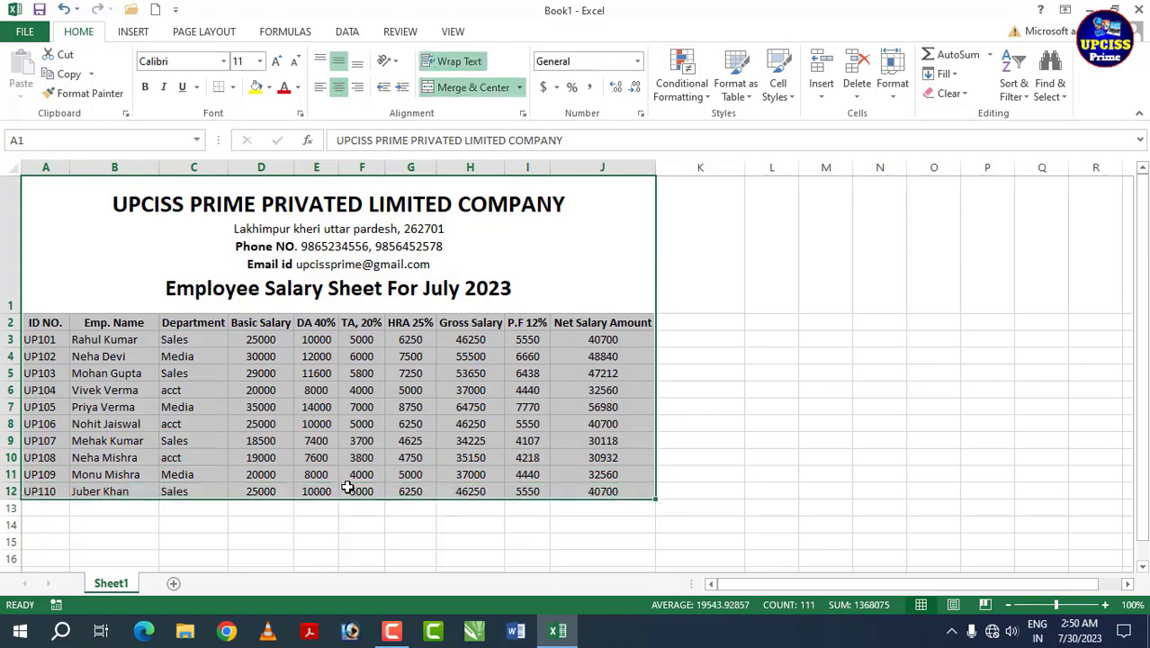
# Step: Apply All Borders to every cell of the salary table A1:J12
pyautogui.click(233, 88)
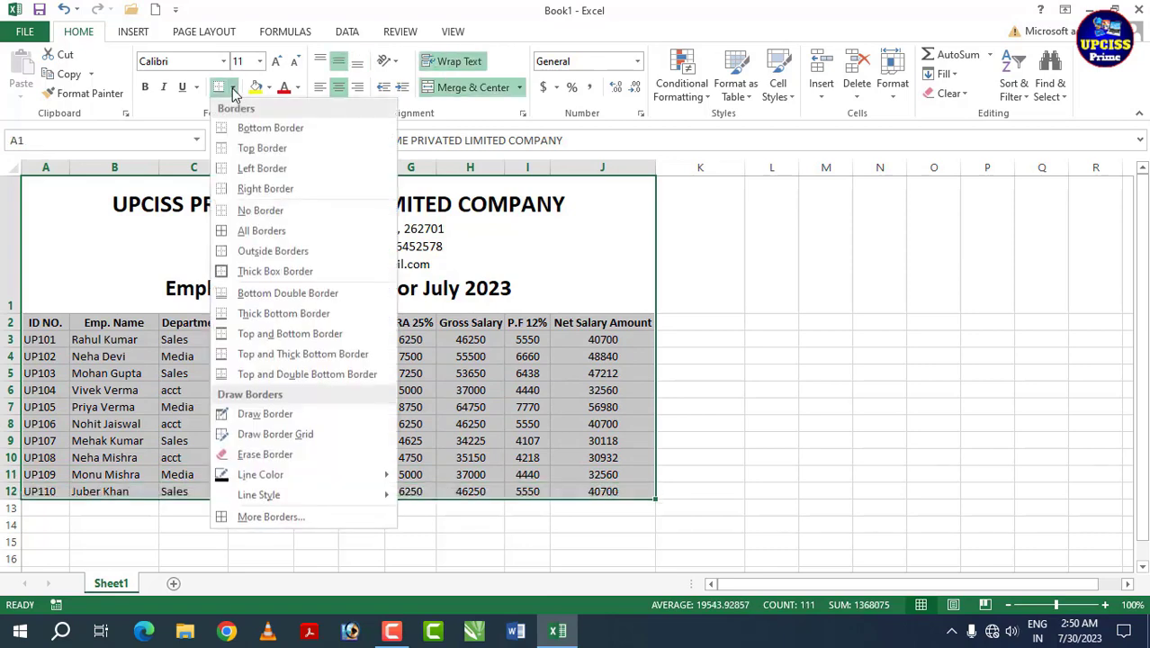
pyautogui.click(286, 232)
pyautogui.click(362, 443)
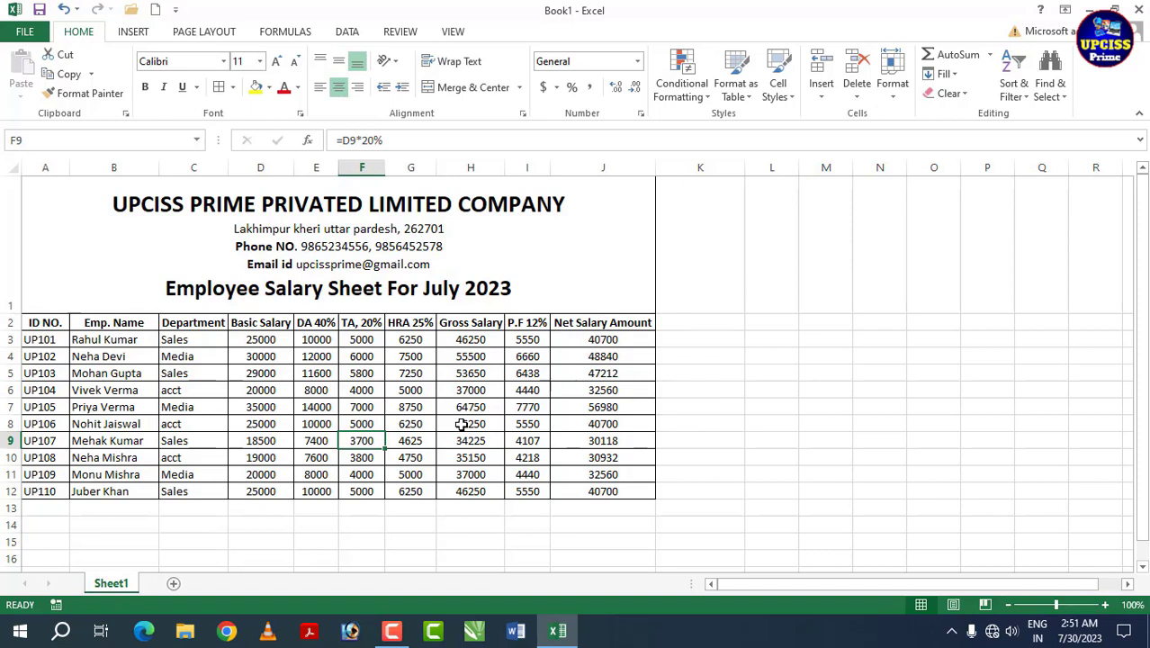
# Step: Fill the merged title block in A1 with the orange theme colour
pyautogui.click(482, 292)
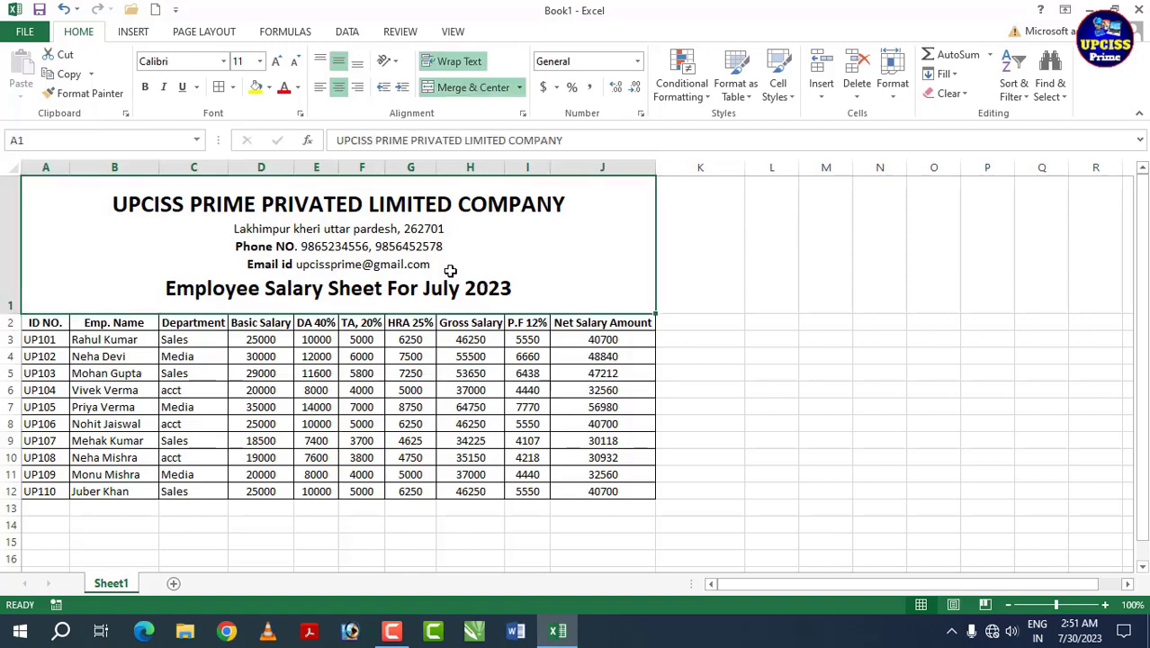
pyautogui.click(270, 89)
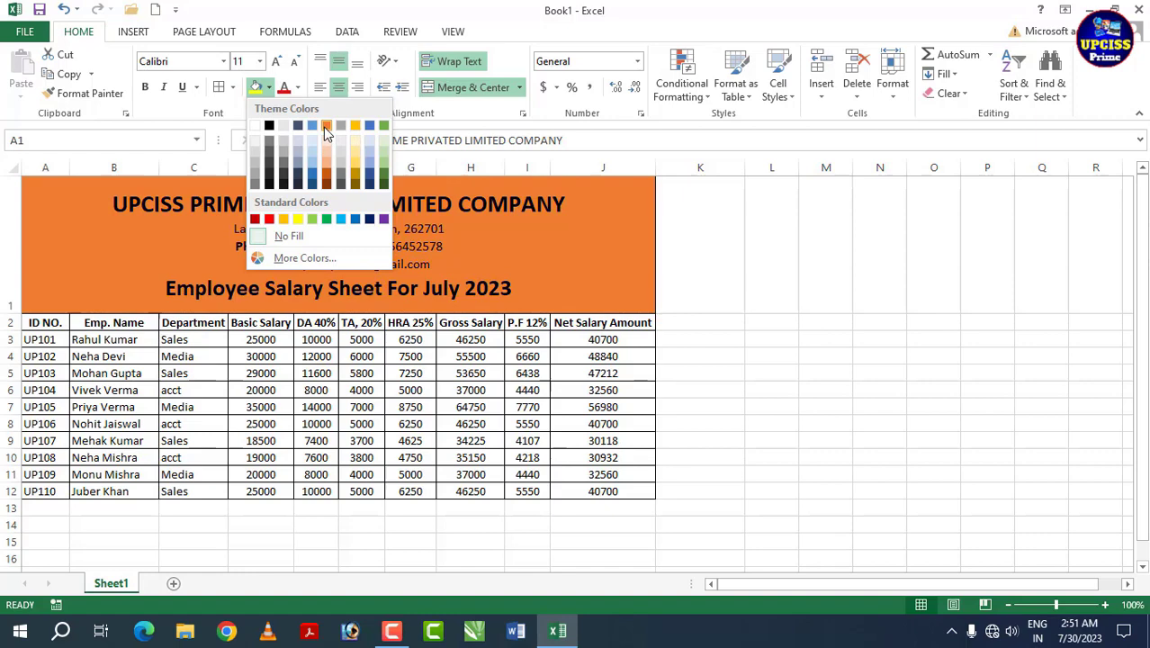
pyautogui.click(326, 126)
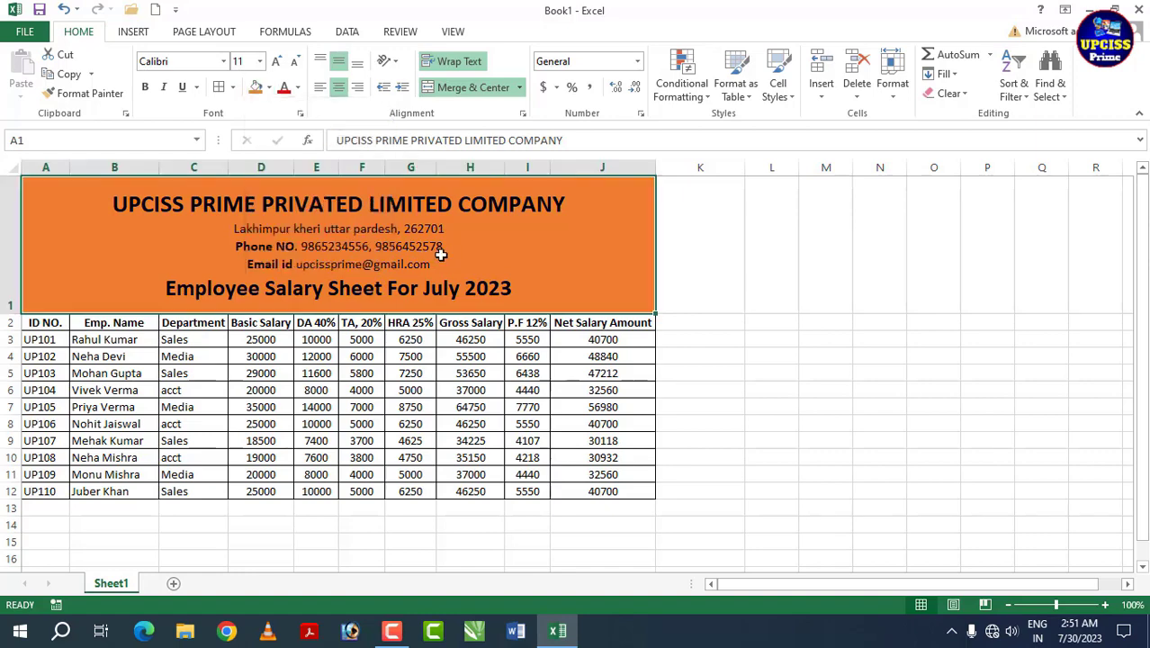
pyautogui.moveTo(47, 322); pyautogui.dragTo(594, 326)
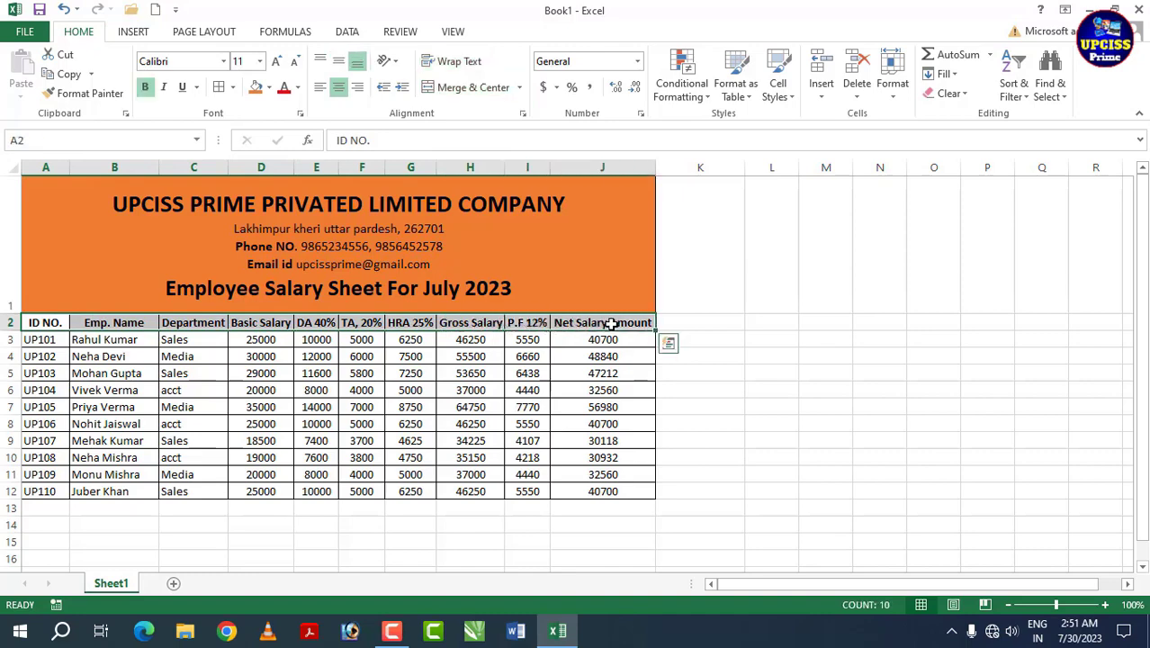
# Step: Fill the row 2 column headings A2:J2 yellow
pyautogui.click(270, 87)
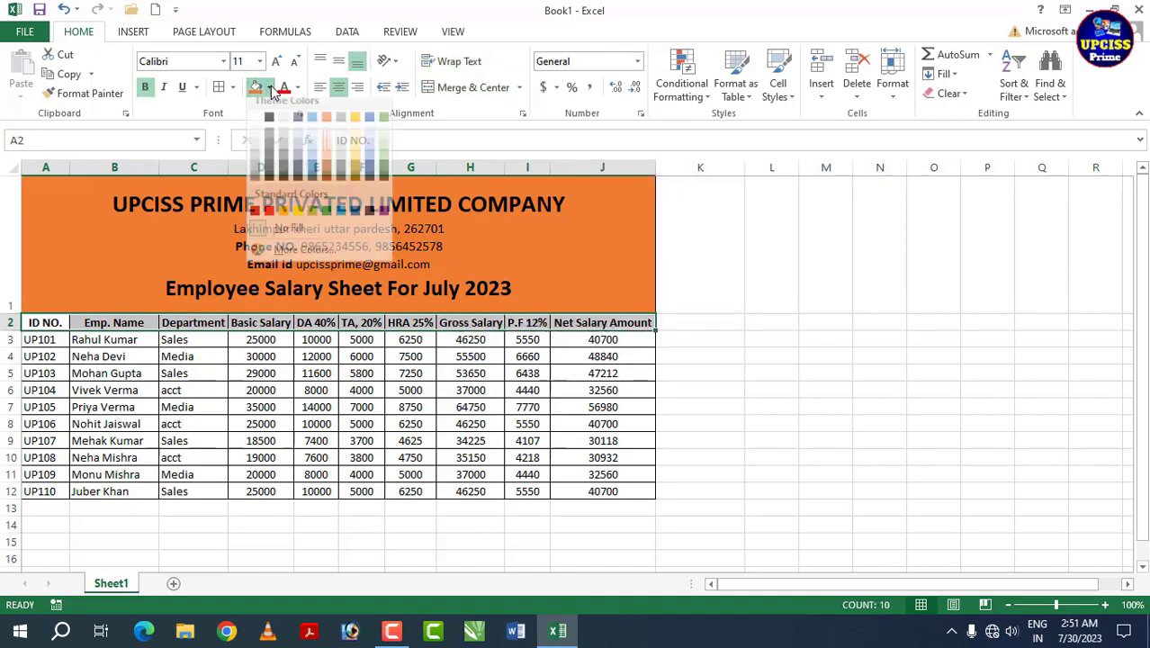
pyautogui.click(297, 210)
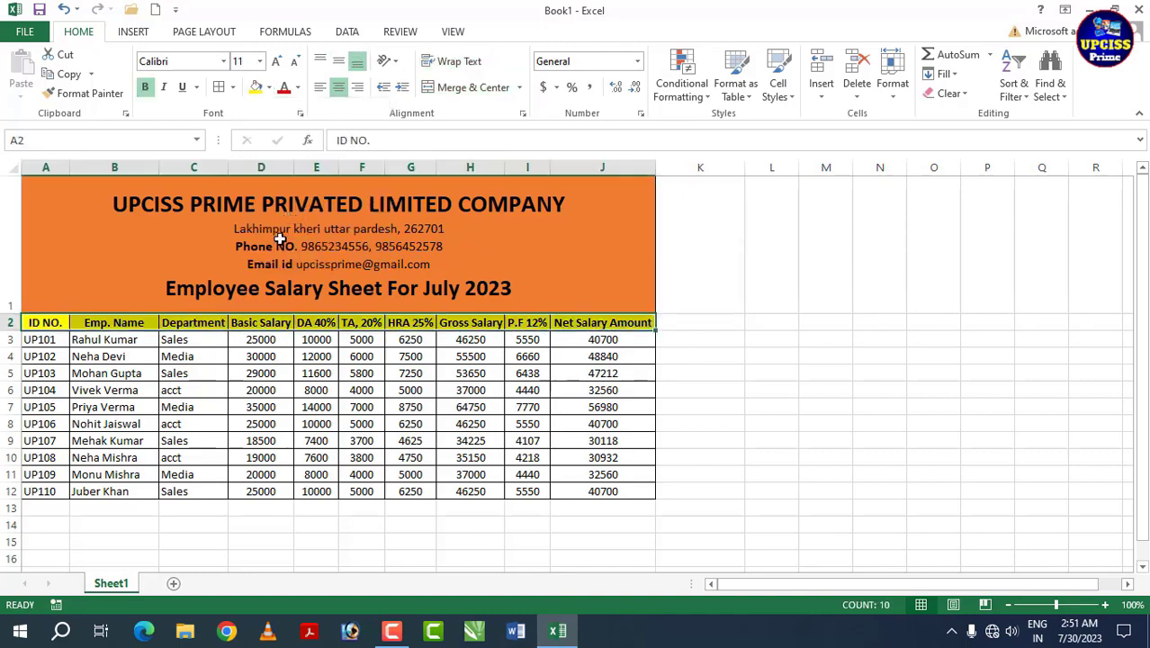
pyautogui.click(262, 371)
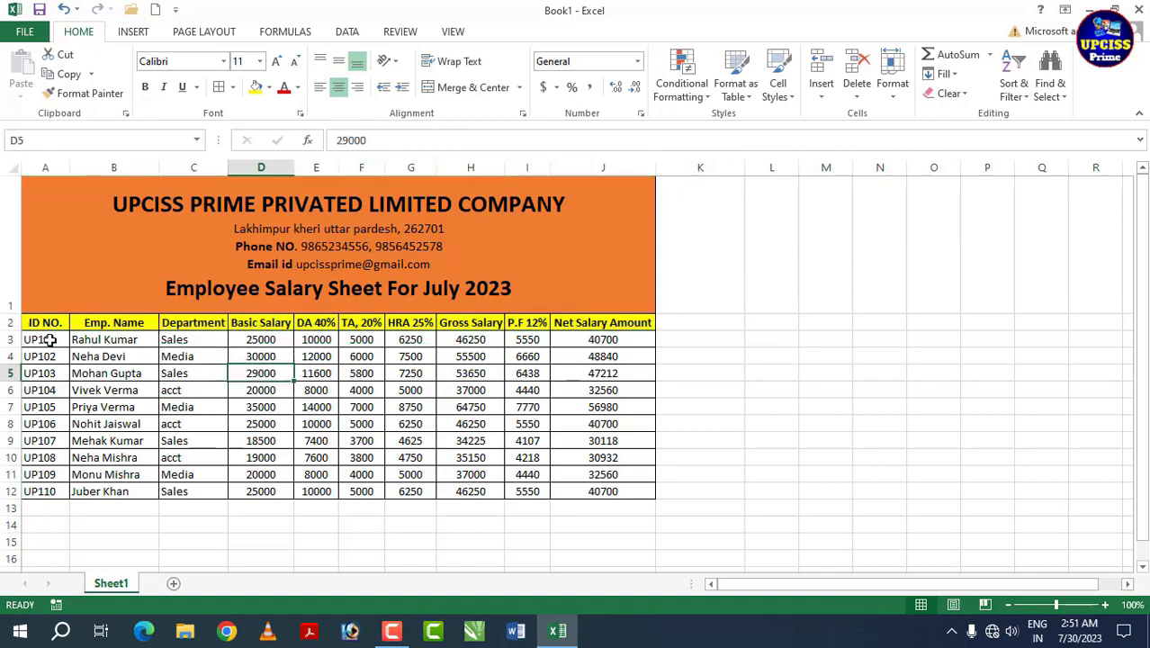
# Step: Fill the ID cells A3:A12 with Blue, Accent 1, Lighter 40%
pyautogui.moveTo(43, 340); pyautogui.dragTo(50, 491)
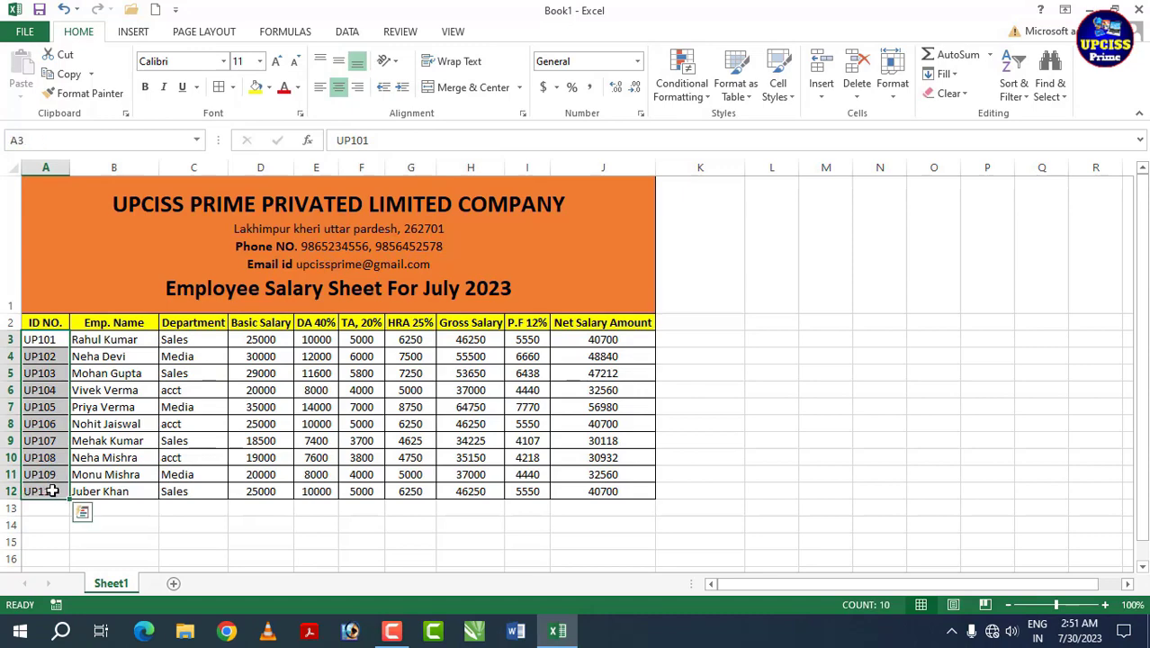
pyautogui.click(269, 87)
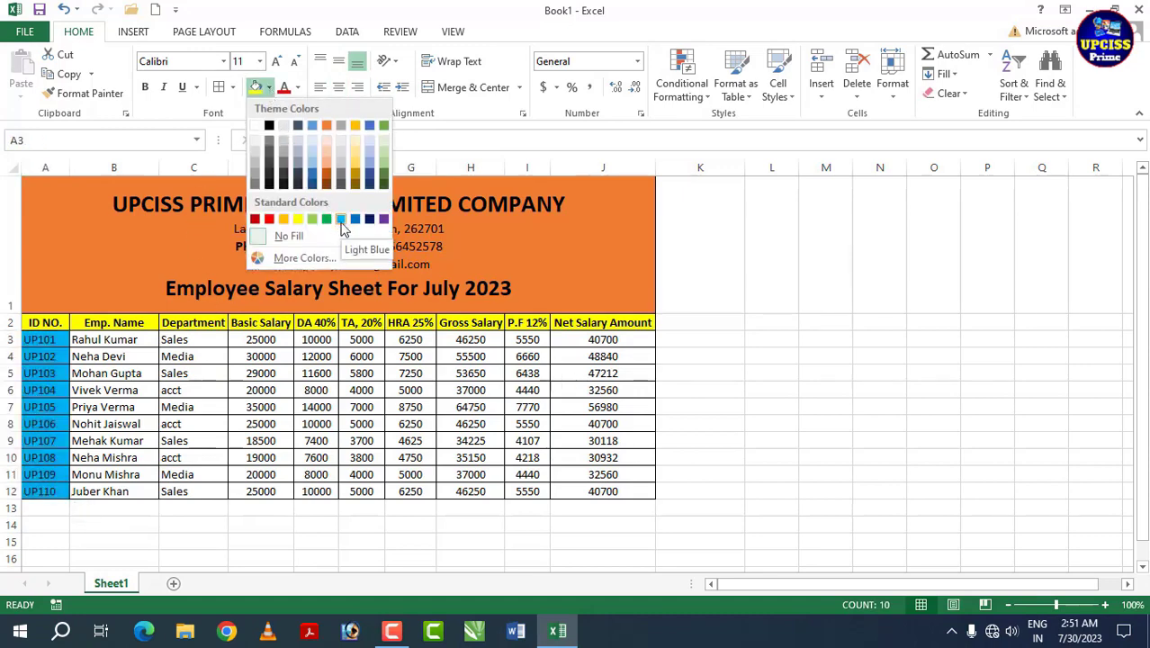
pyautogui.click(317, 171)
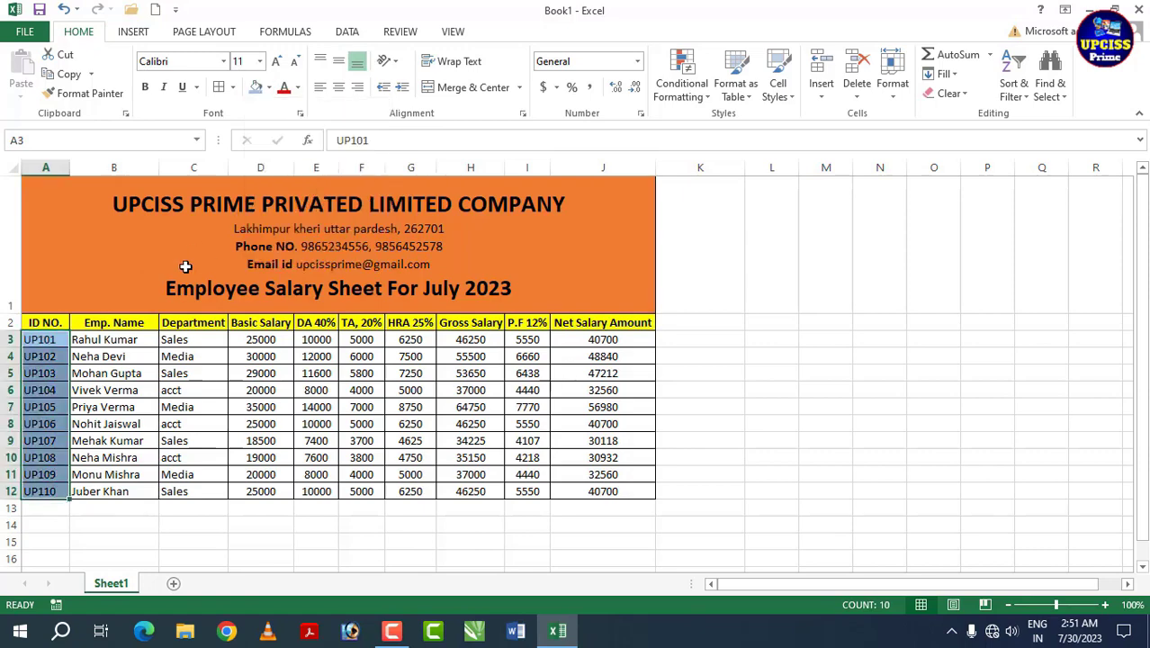
pyautogui.click(54, 353)
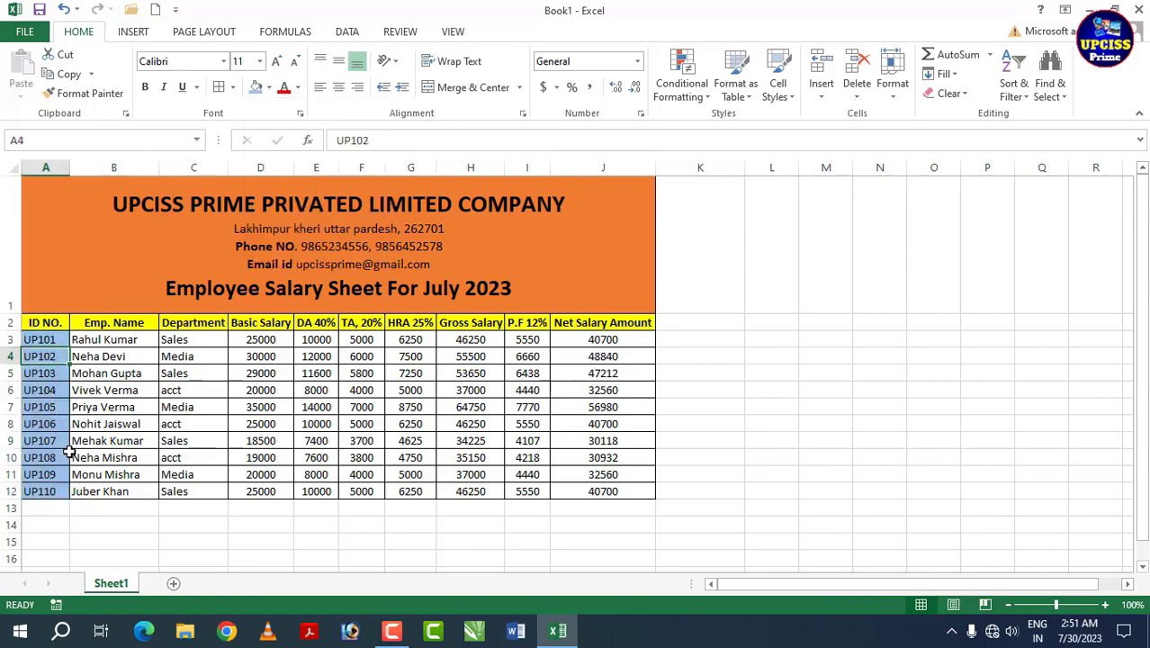
# Step: Make the Basic Salary values D3:D12 bold with a dark blue fill and white font
pyautogui.moveTo(265, 343); pyautogui.dragTo(267, 489)
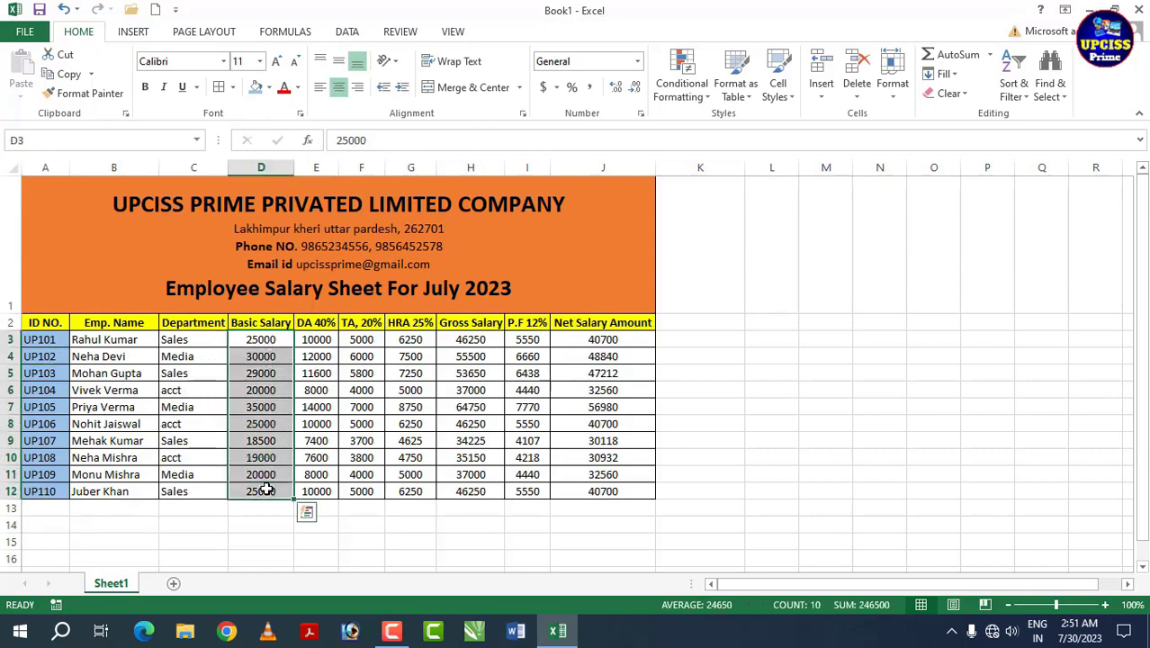
pyautogui.click(145, 86)
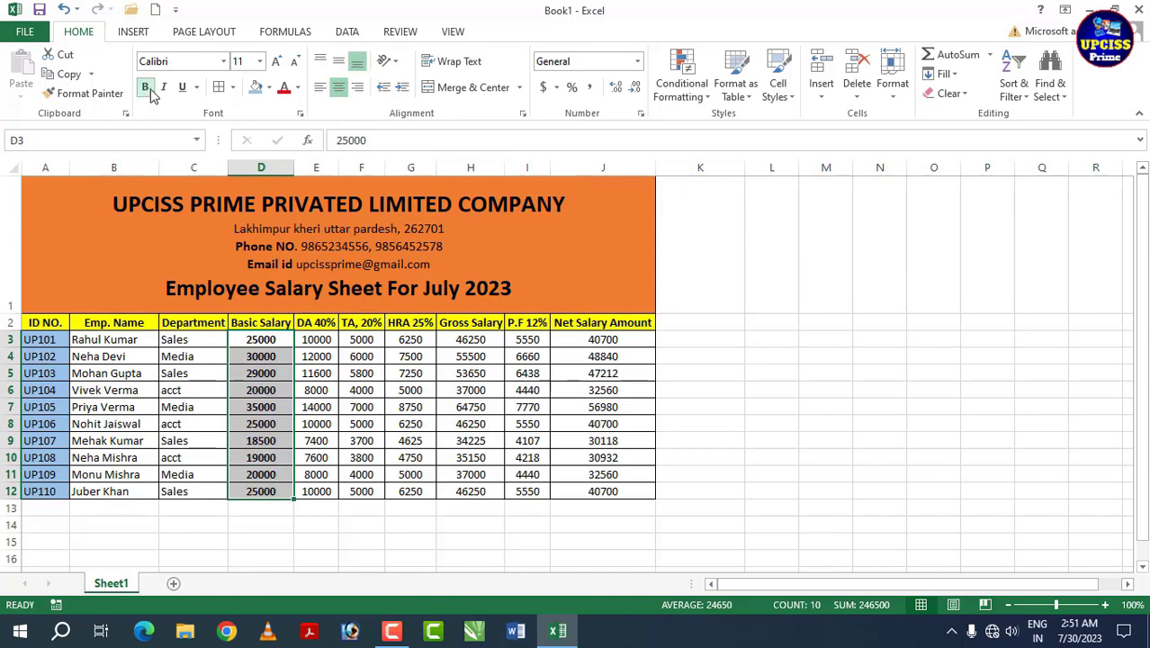
pyautogui.click(269, 88)
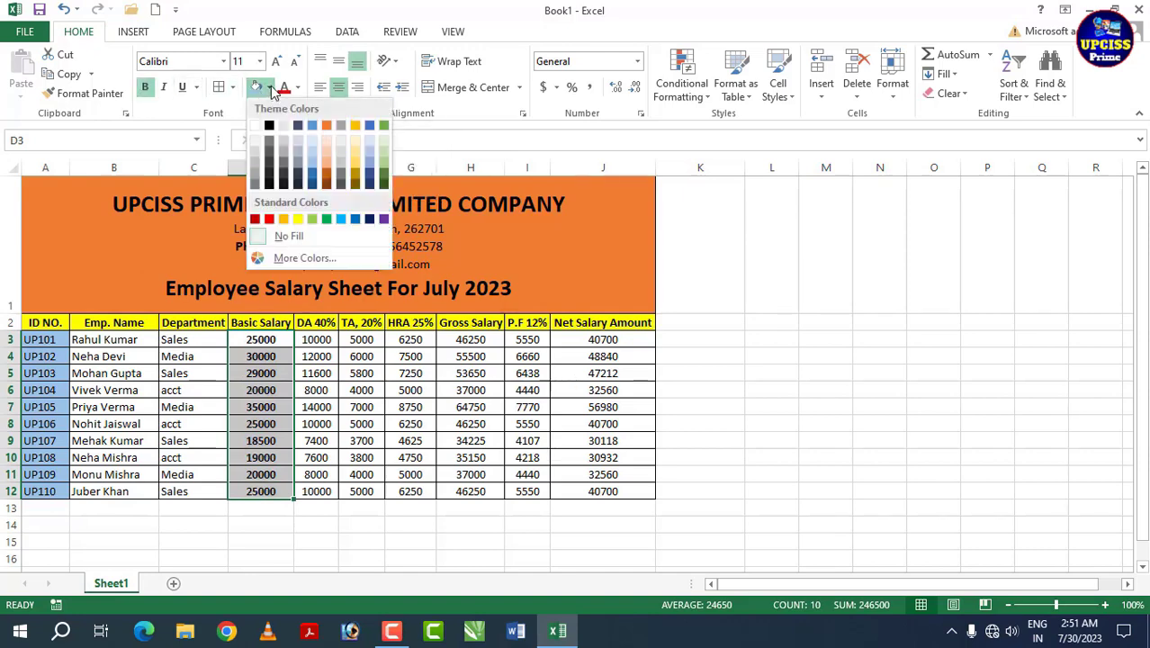
pyautogui.click(361, 220)
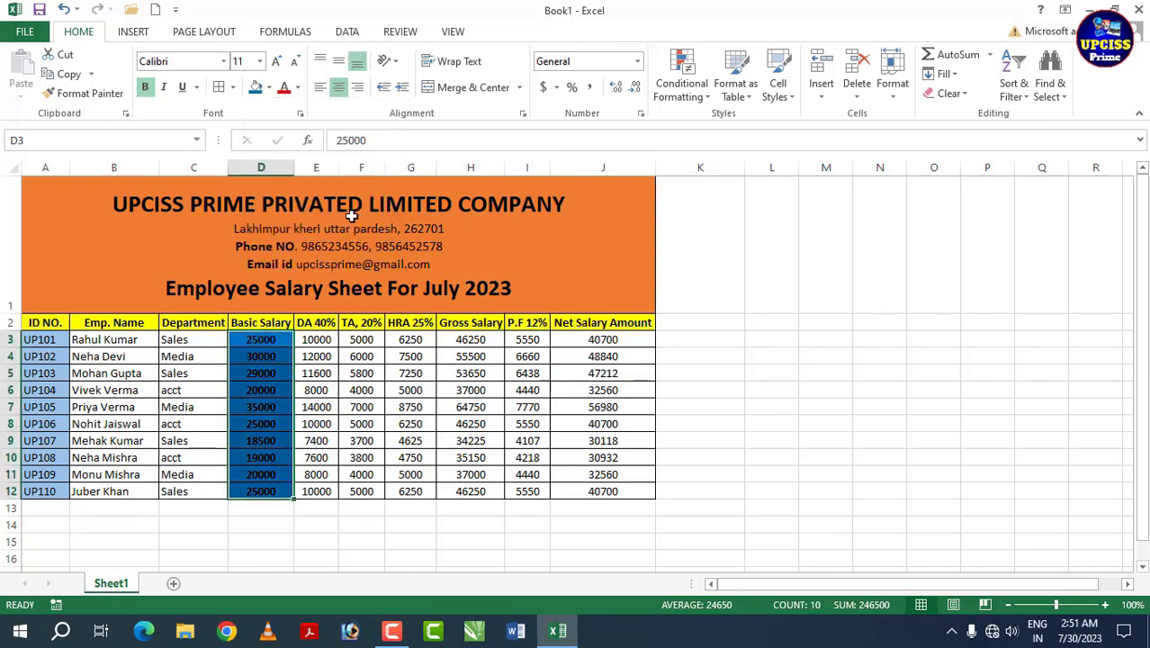
pyautogui.click(298, 87)
pyautogui.click(283, 145)
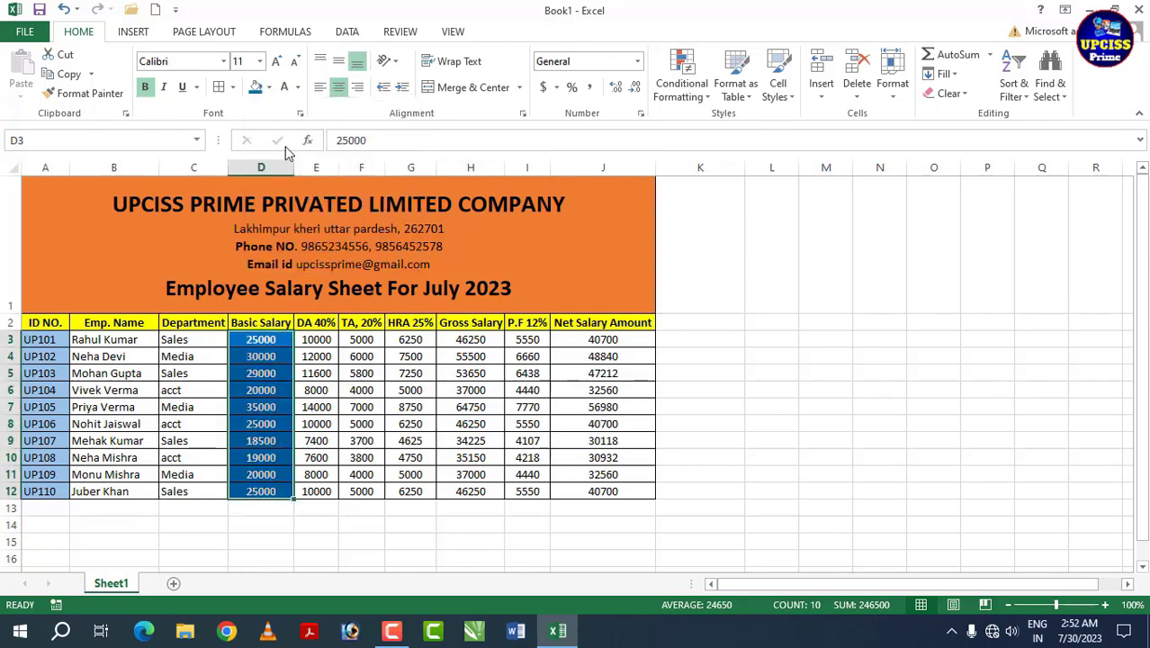
pyautogui.click(332, 376)
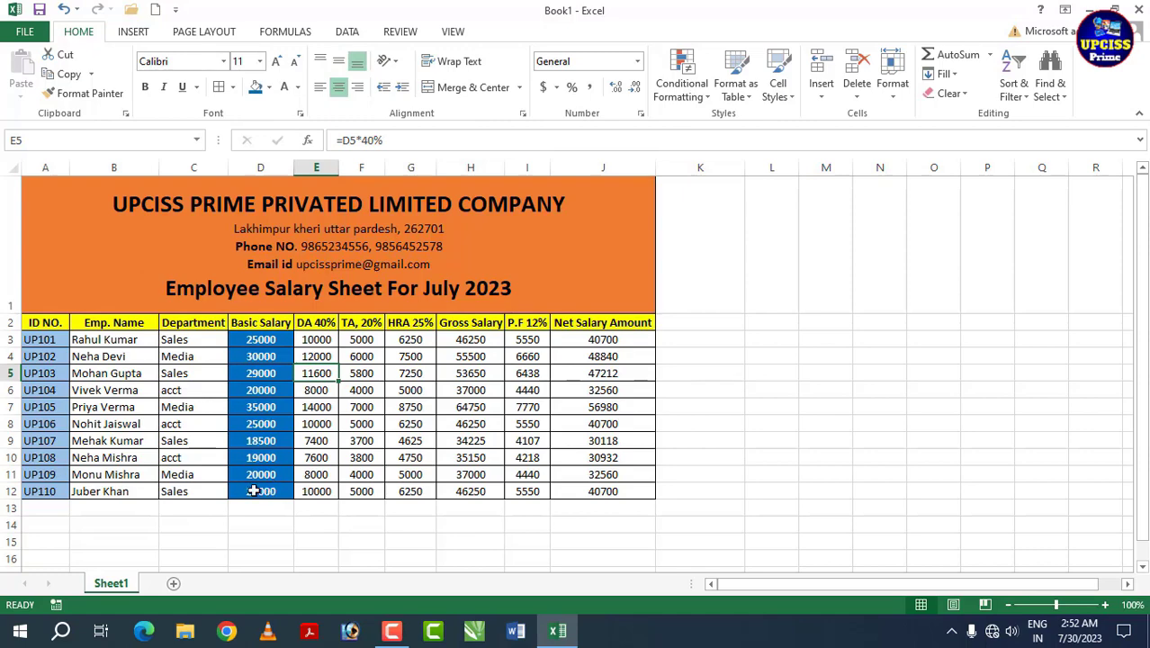
# Step: Fill the Gross Salary values H3:H12 light blue
pyautogui.moveTo(480, 341); pyautogui.dragTo(471, 491)
pyautogui.click(268, 87)
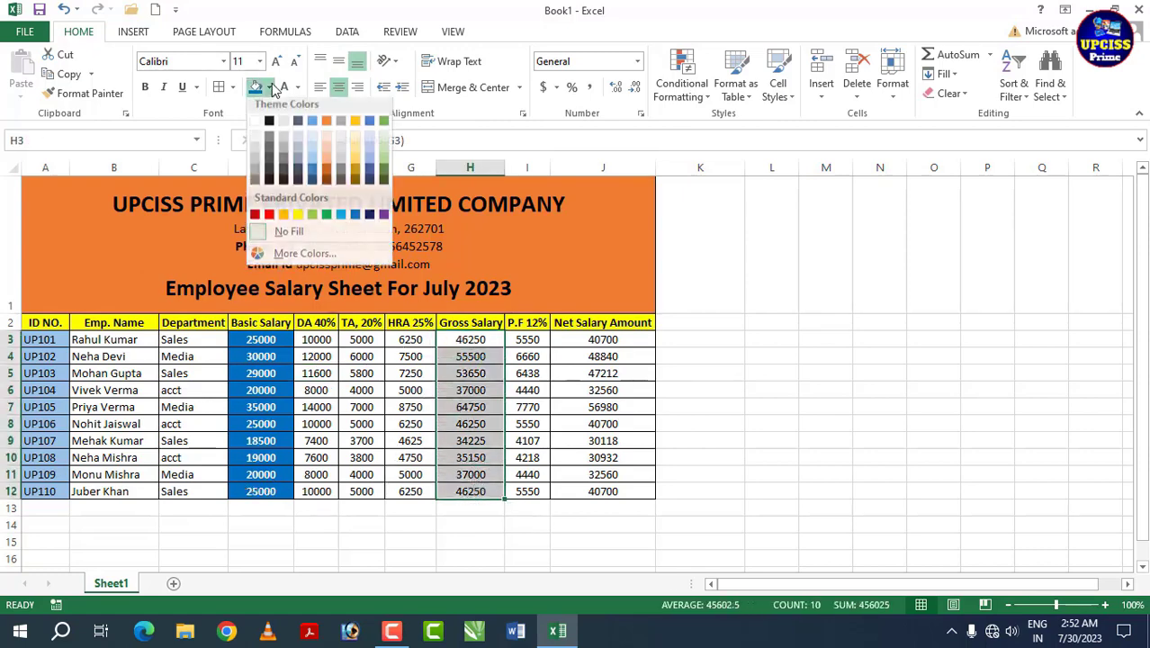
pyautogui.click(312, 165)
pyautogui.click(544, 376)
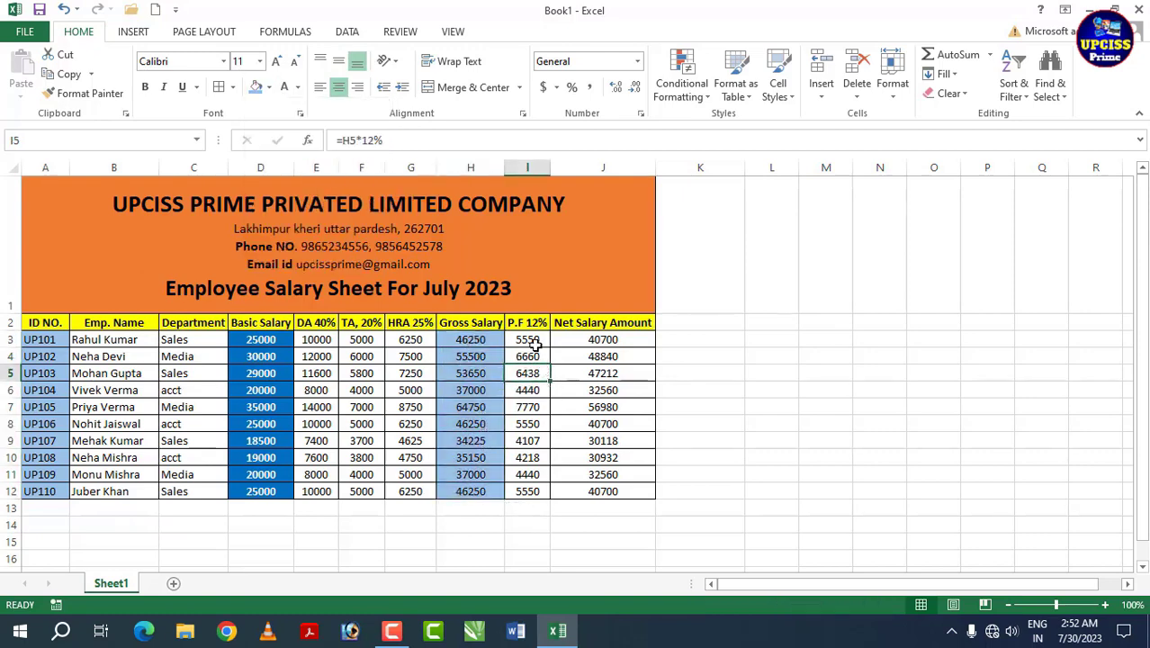
# Step: Give the P.F 12% values I3:I12 a red fill with white font
pyautogui.moveTo(530, 343); pyautogui.dragTo(530, 491)
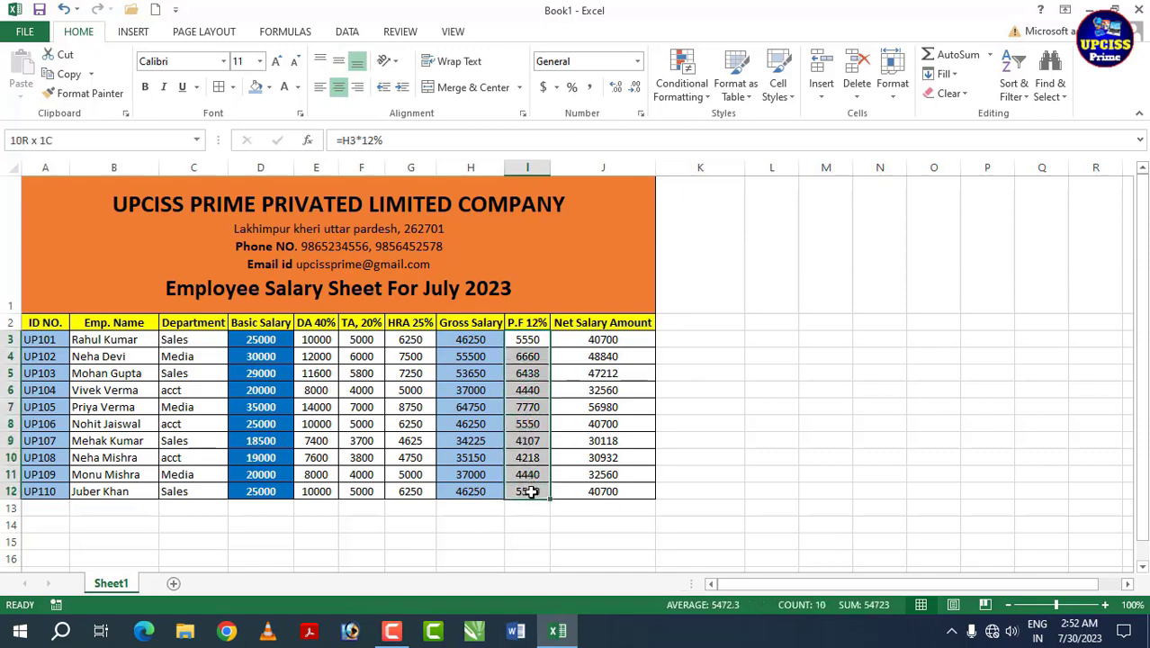
pyautogui.click(268, 86)
pyautogui.click(269, 219)
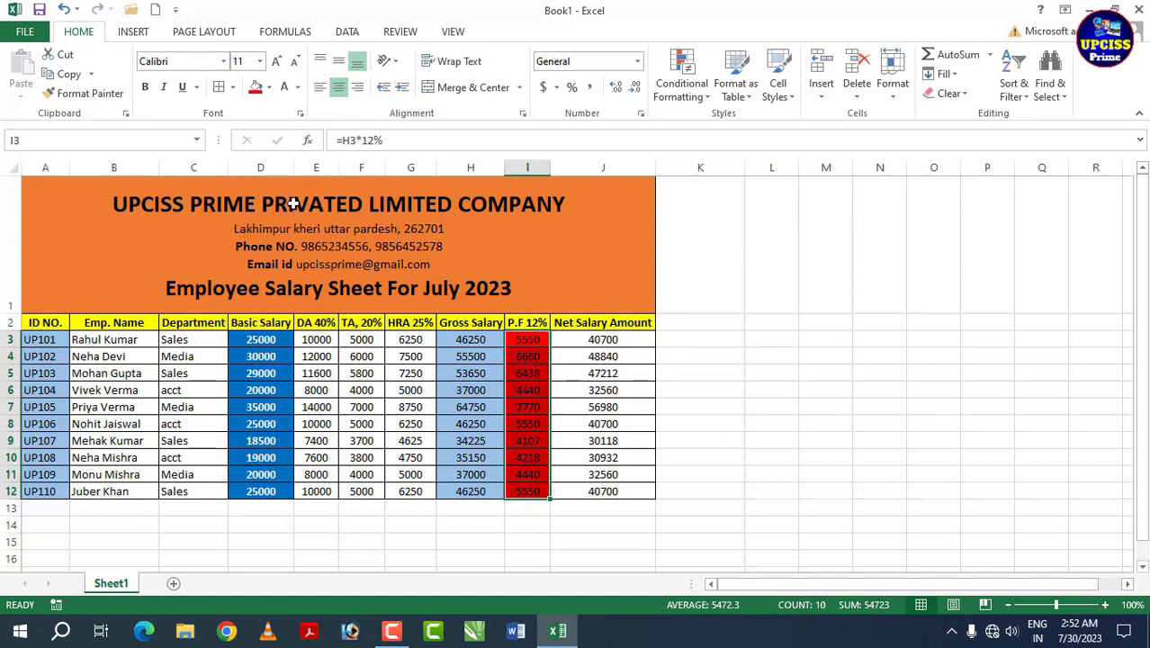
pyautogui.click(298, 88)
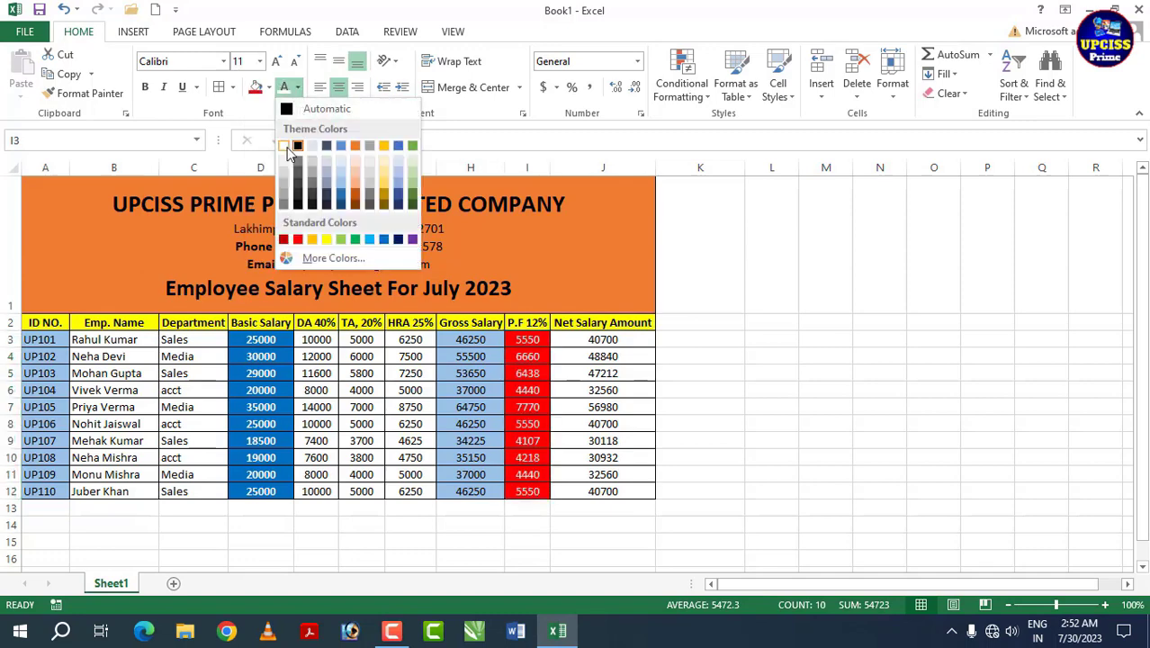
pyautogui.click(298, 144)
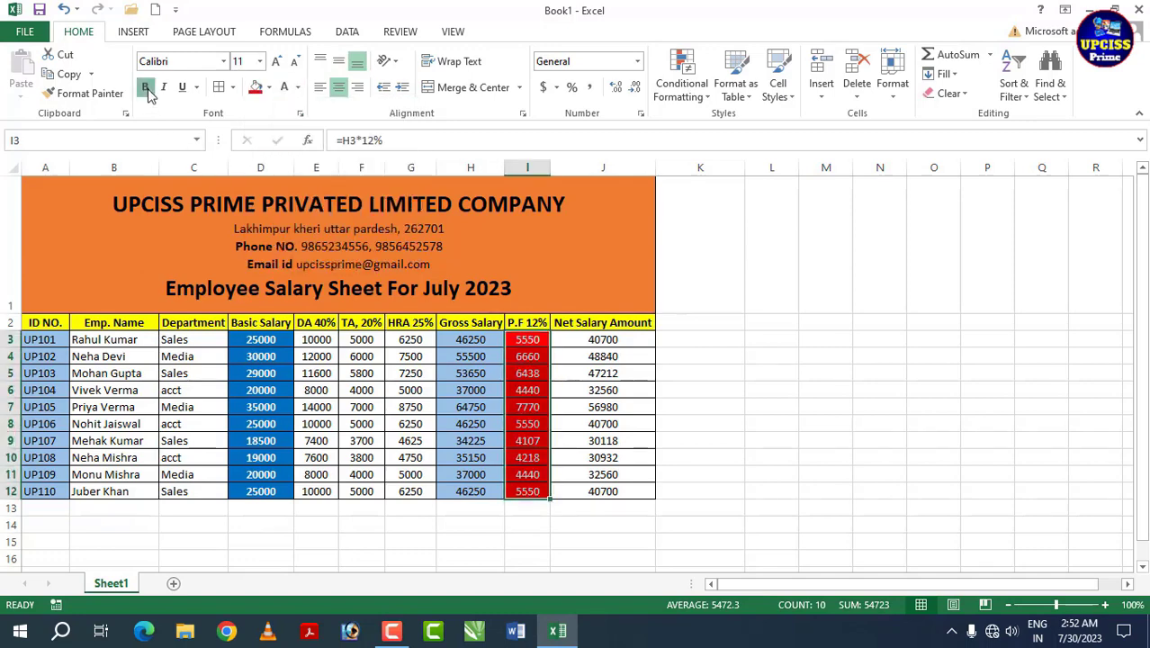
# Step: Fill the Net Salary Amount values J3:J12 light blue
pyautogui.click(573, 440)
pyautogui.moveTo(580, 345); pyautogui.dragTo(601, 497)
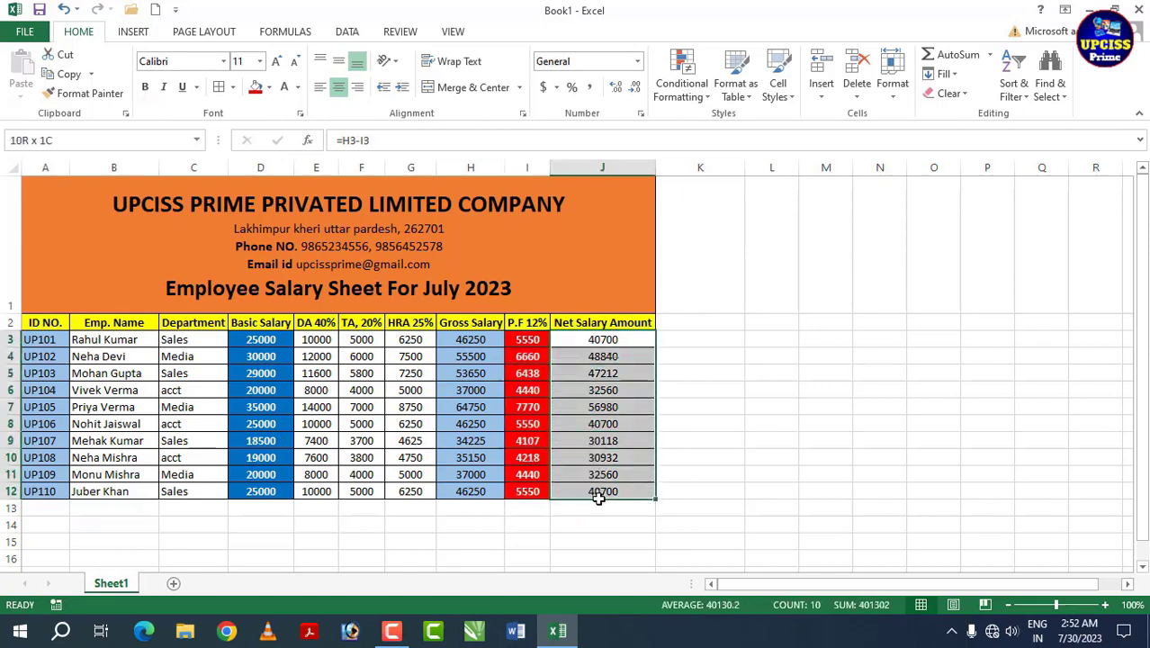
pyautogui.click(268, 86)
pyautogui.click(313, 171)
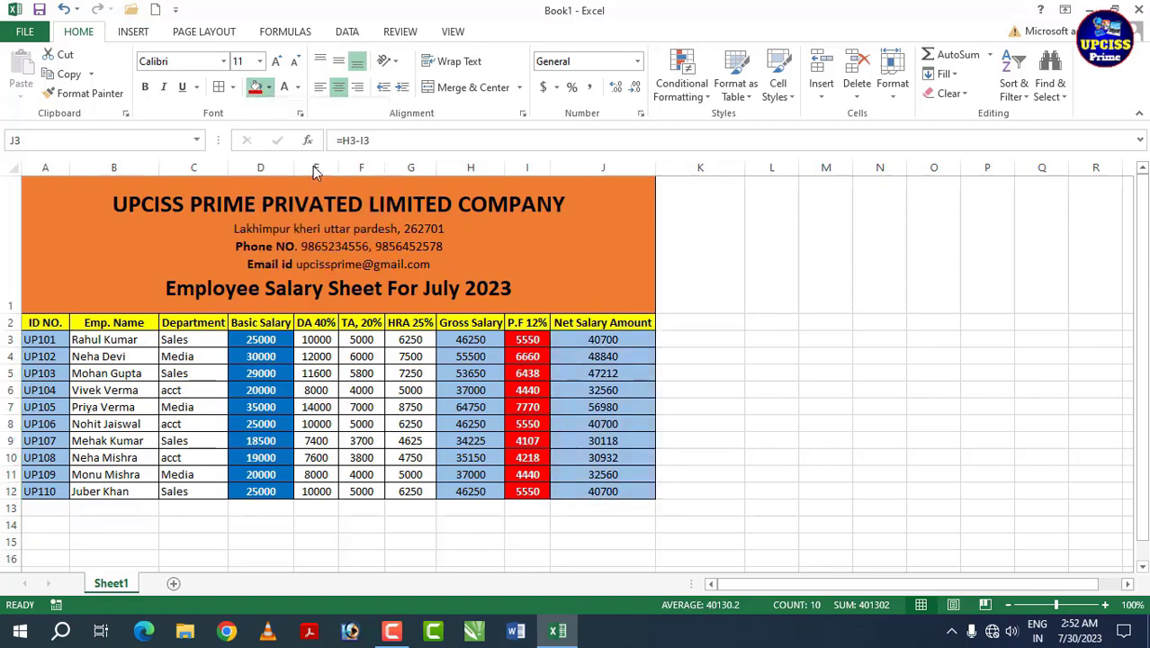
pyautogui.click(376, 387)
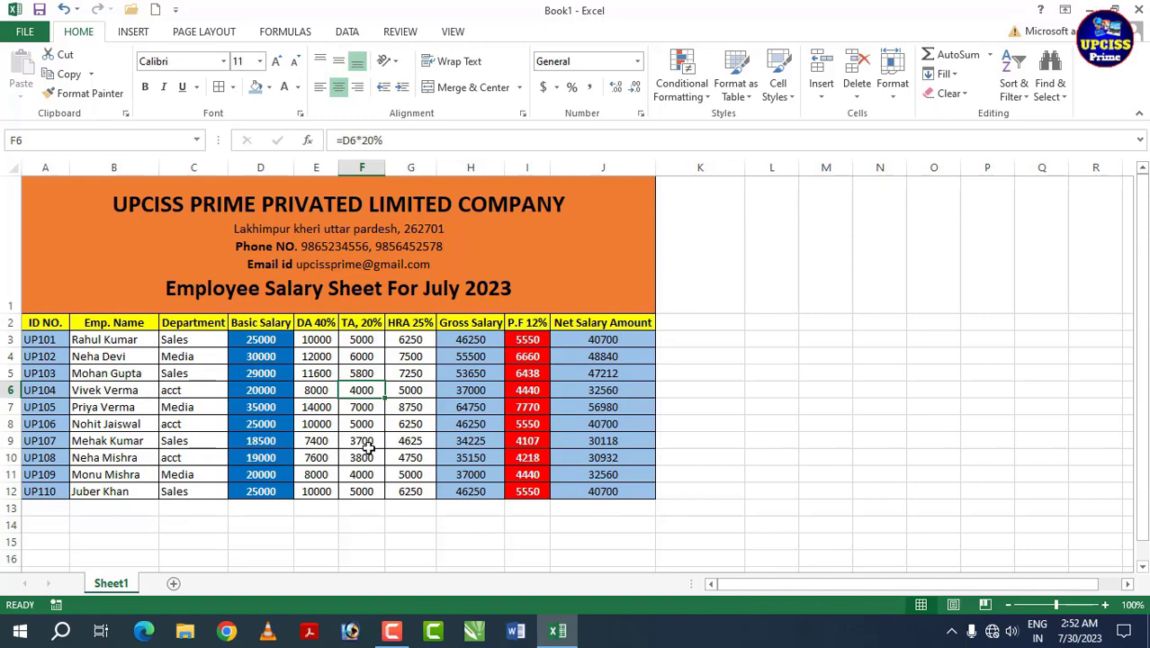
pyautogui.click(418, 443)
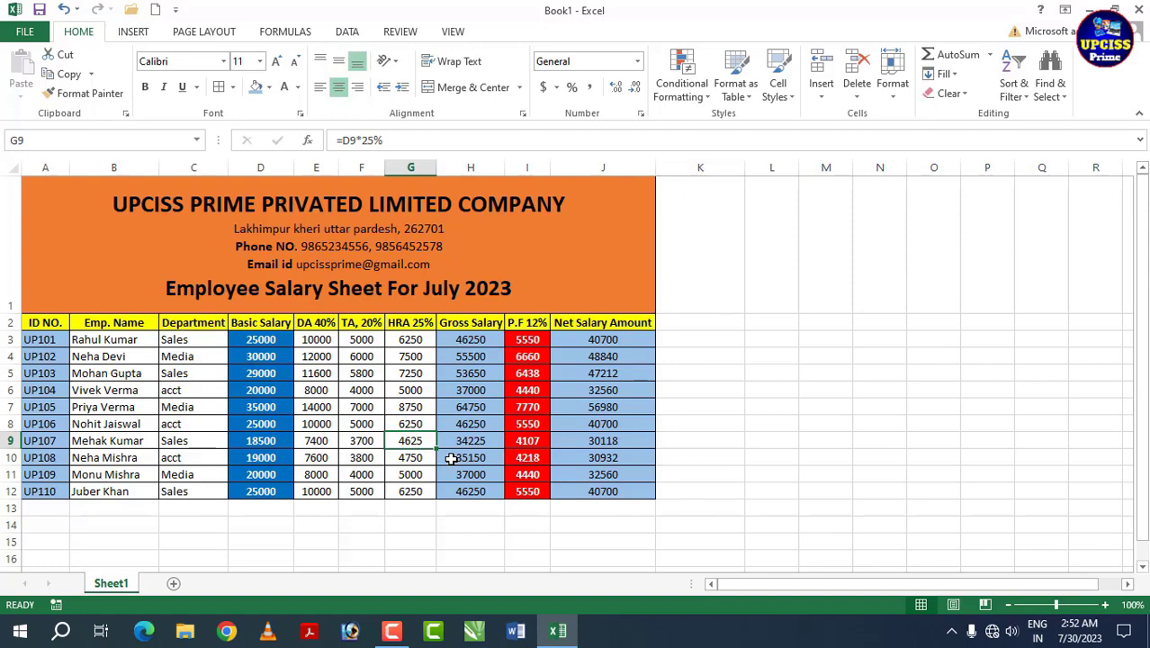
pyautogui.hotkey('ctrl', 'p')
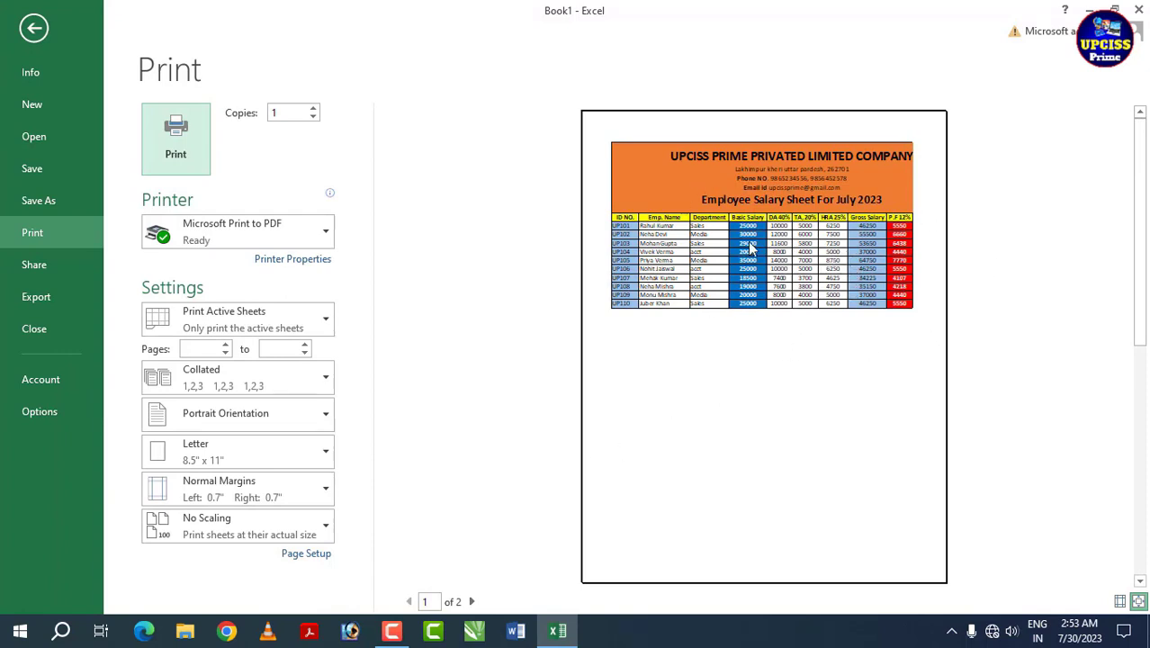
pyautogui.click(771, 288)
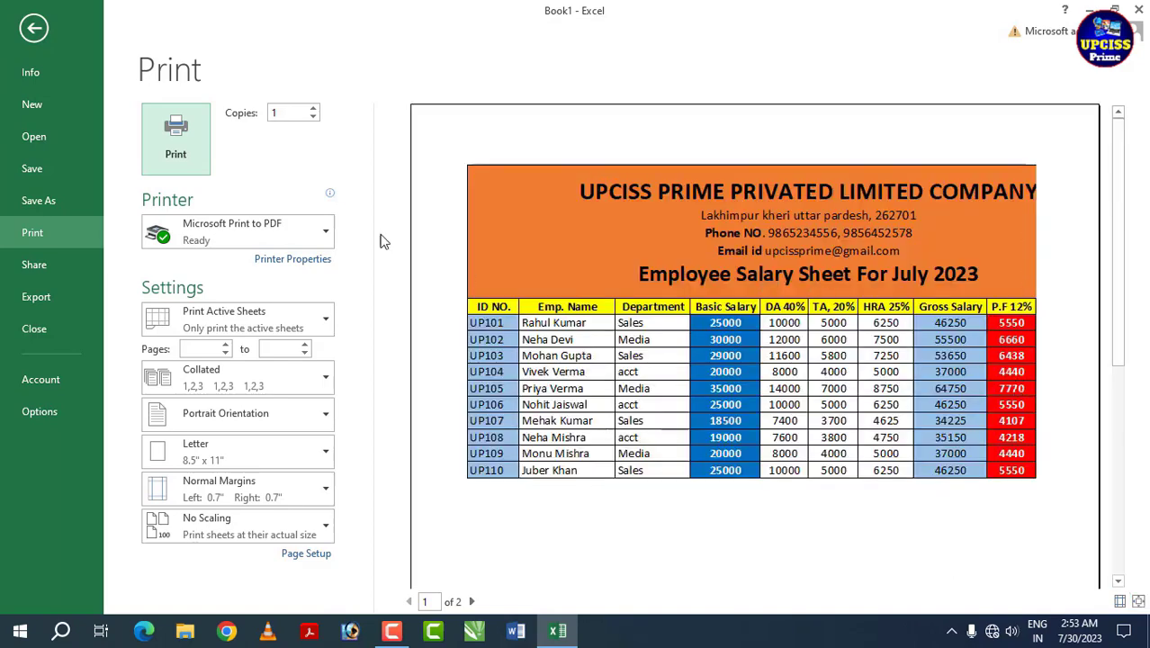
pyautogui.click(34, 28)
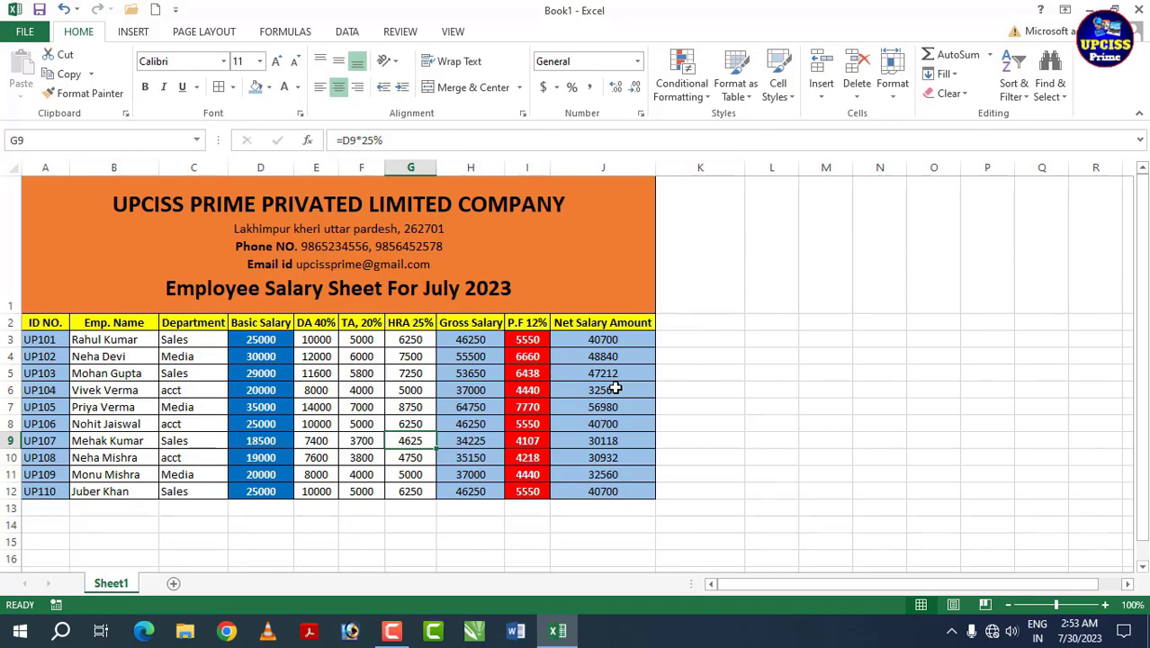
# Step: Scale the sheet to 1 page wide by 1 page tall and check it in print preview
pyautogui.click(224, 34)
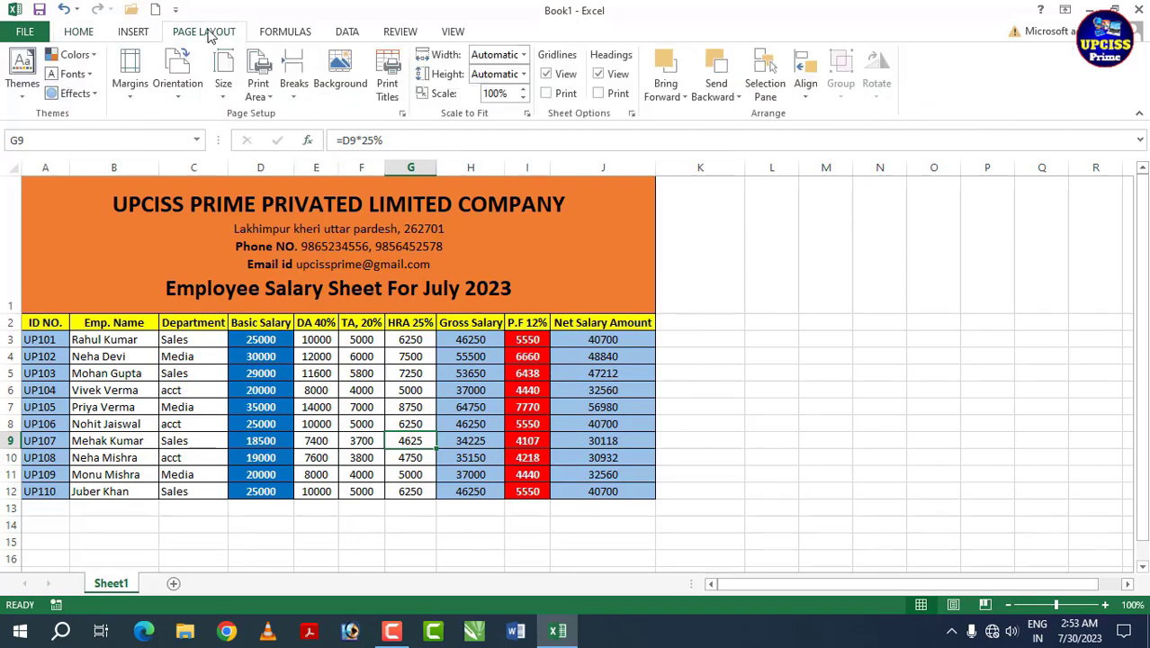
pyautogui.click(523, 56)
pyautogui.click(498, 90)
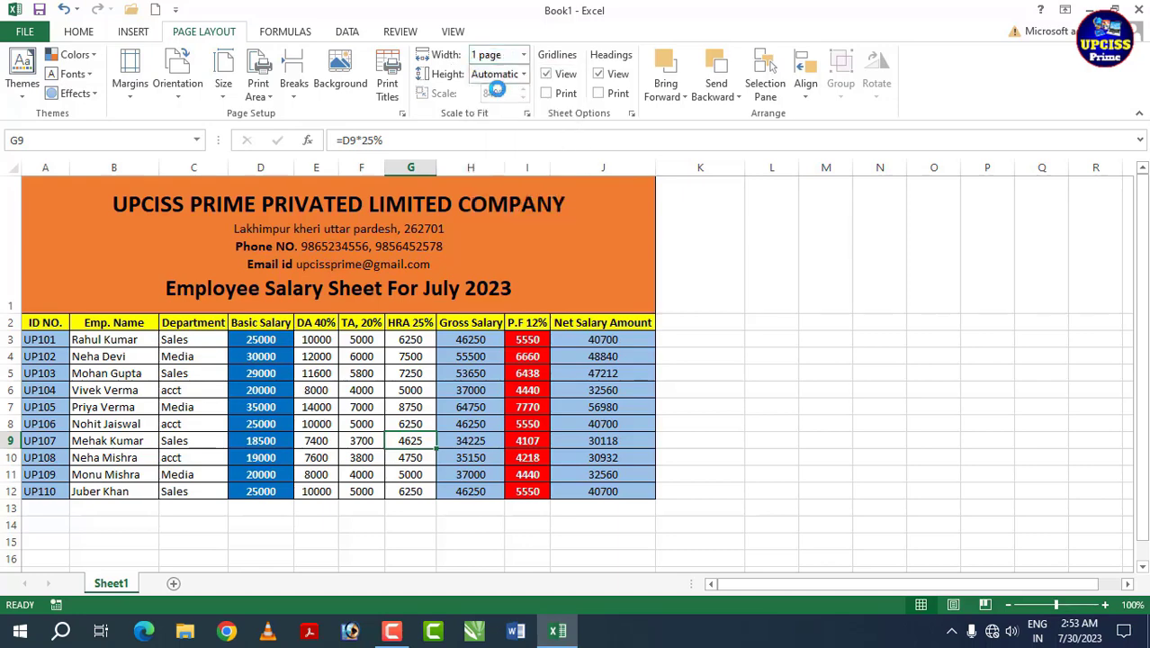
pyautogui.click(525, 75)
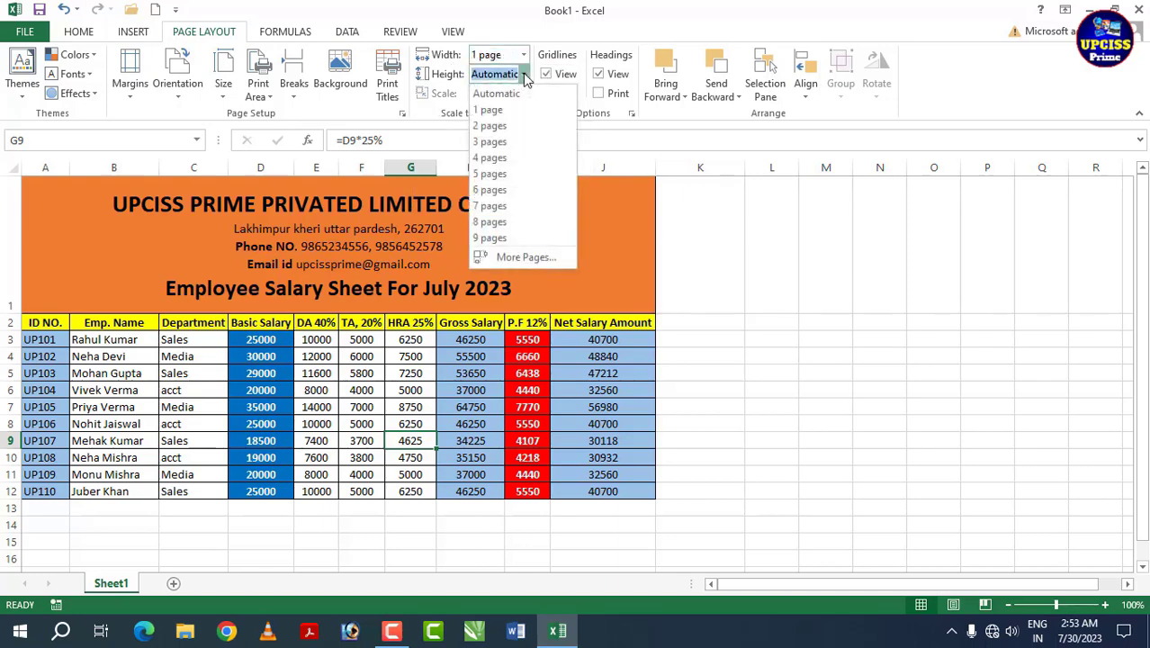
pyautogui.click(504, 109)
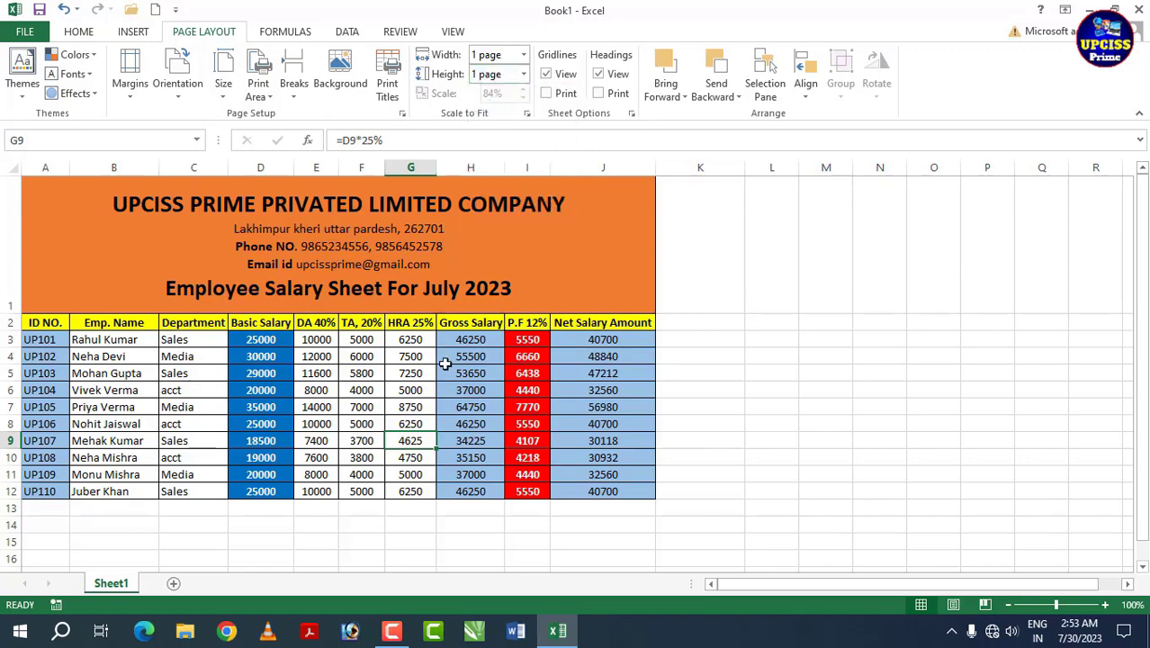
pyautogui.hotkey('ctrl', 'p')
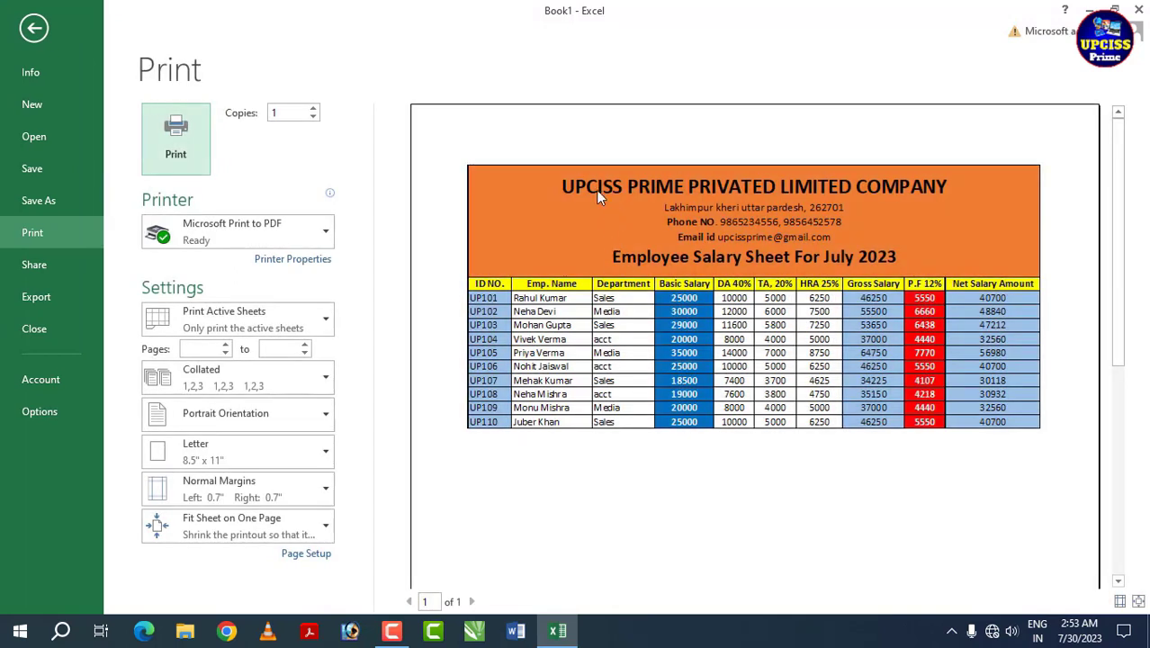
# Step: Zoom the print preview out to the whole page and back, then close it with Esc
pyautogui.click(753, 464)
pyautogui.click(764, 442)
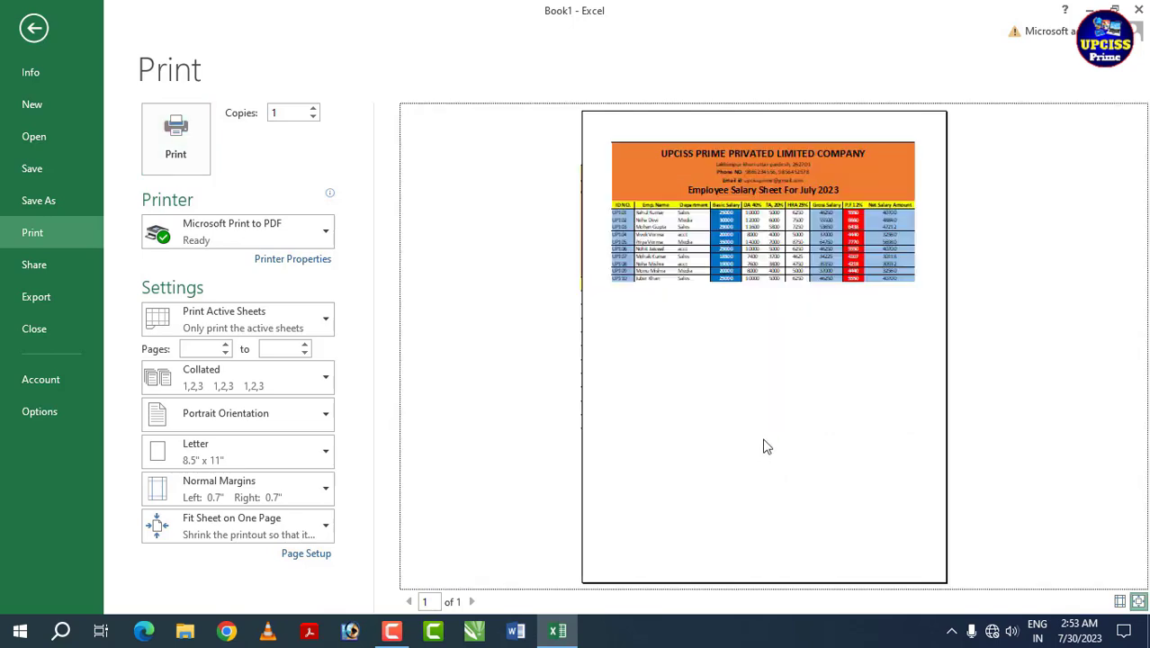
pyautogui.click(764, 434)
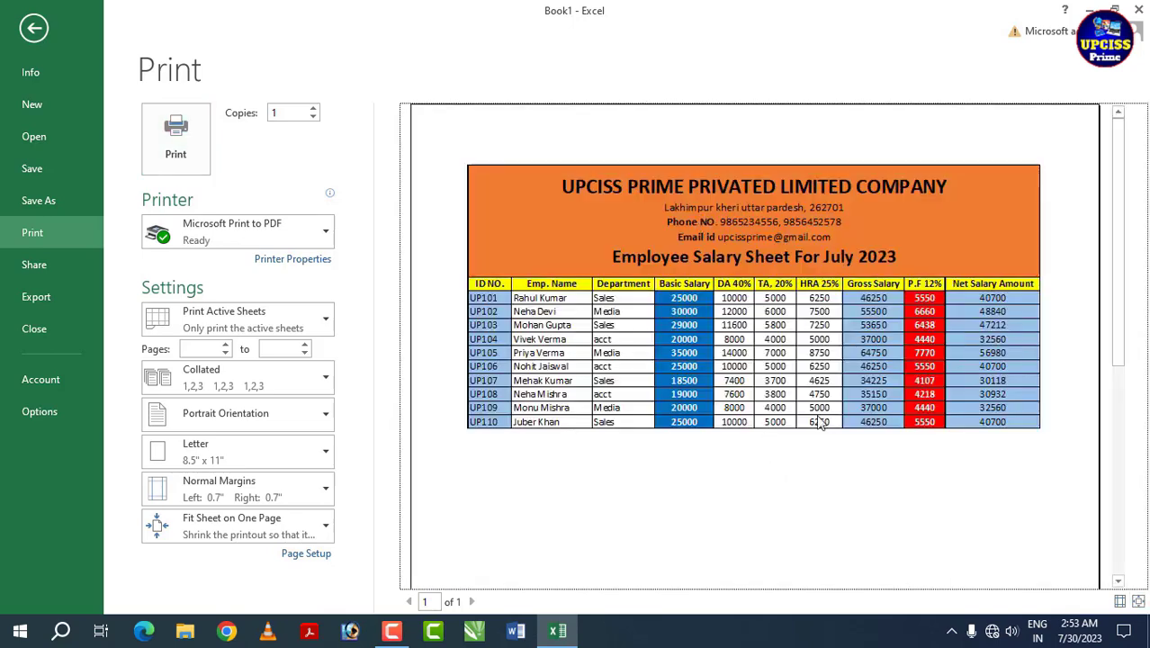
pyautogui.press('Escape')
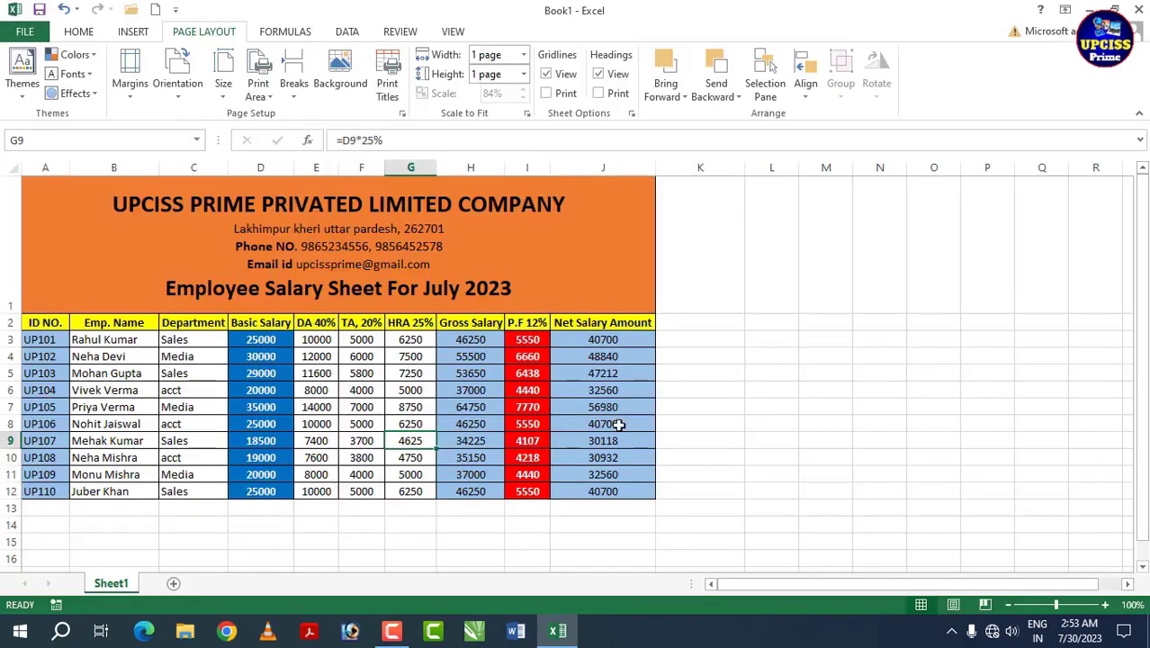
pyautogui.click(705, 355)
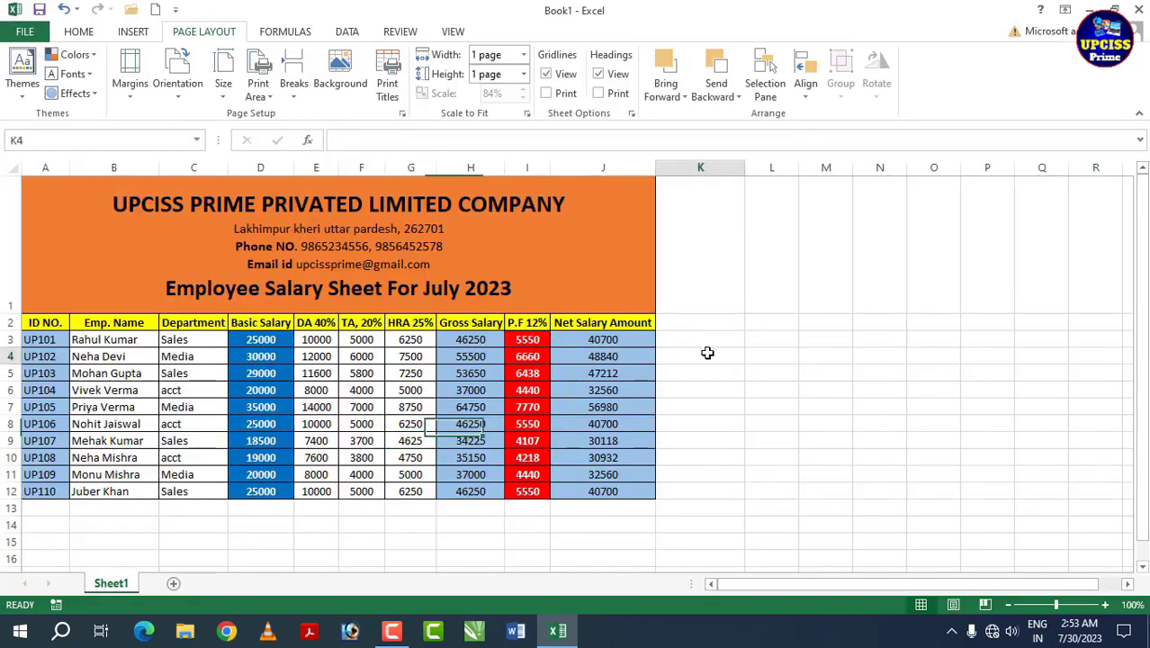
pyautogui.click(79, 32)
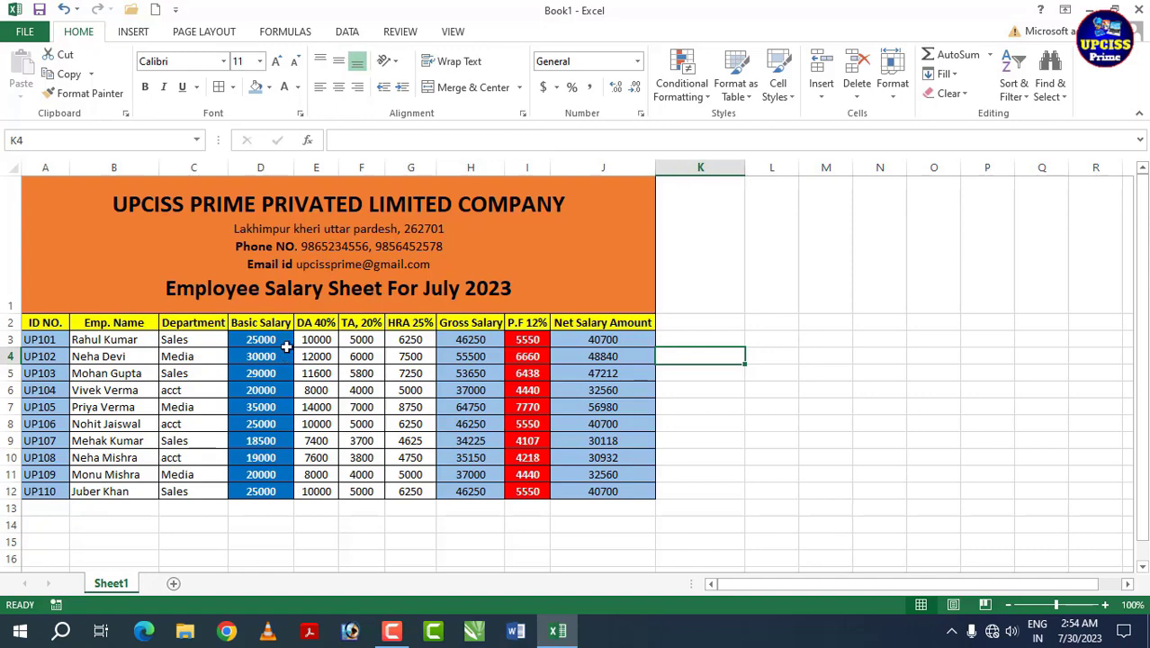
pyautogui.click(287, 347)
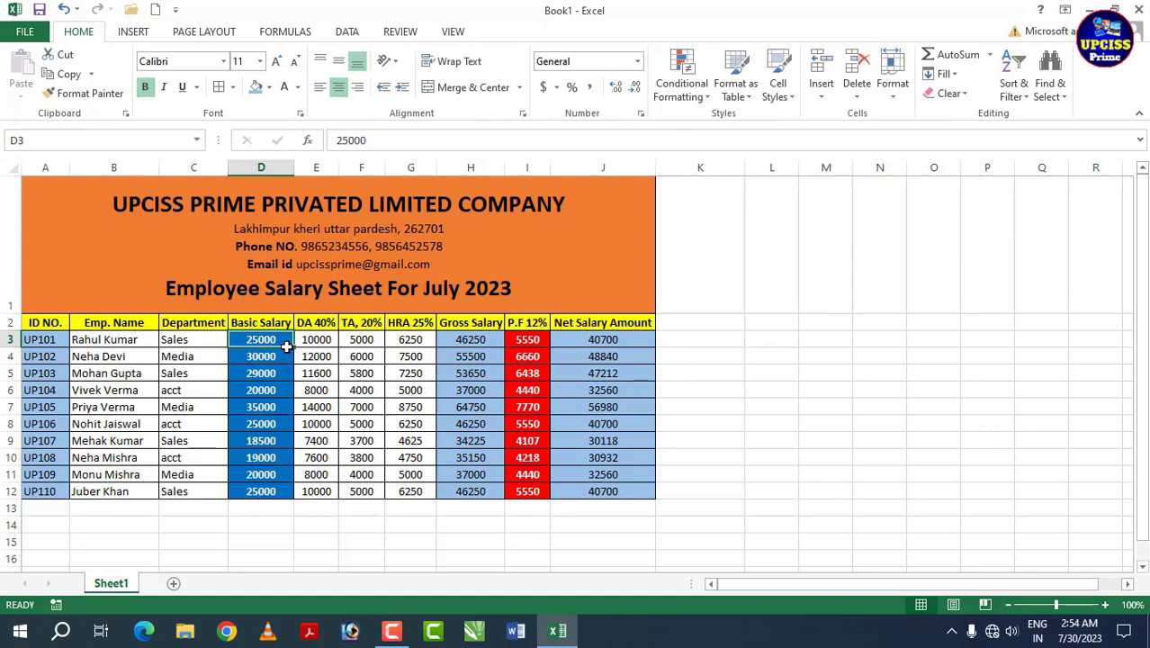